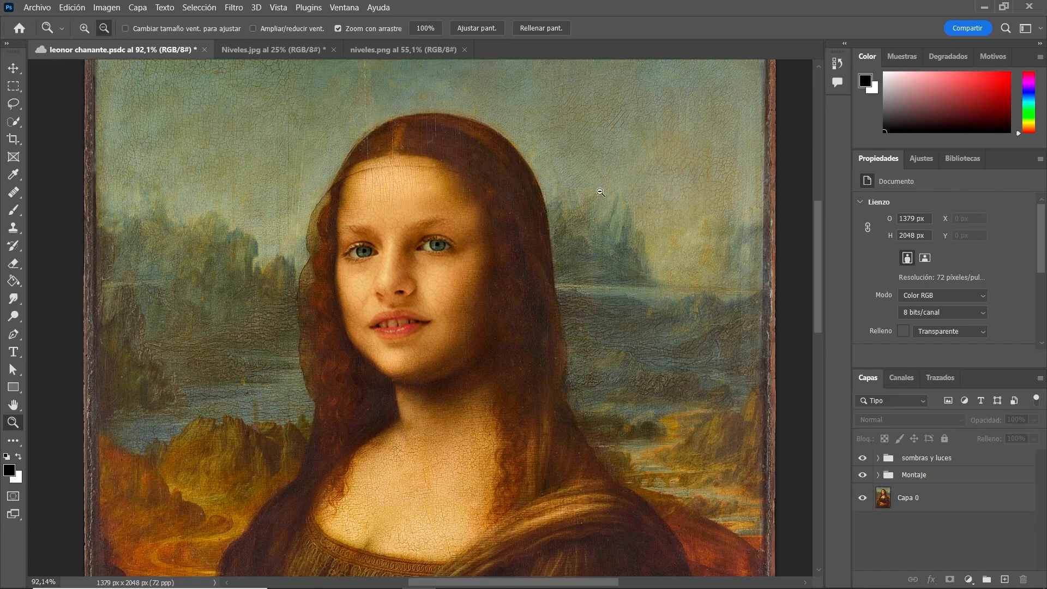
Toggle the visibility of the Montaje group to compare the finished montage with the original painting
click(861, 475)
click(862, 478)
click(862, 477)
click(862, 478)
Open gioconda.jpg from the Actividad montaje gioconda folder, leaving its missing colour profile unmodified
click(37, 8)
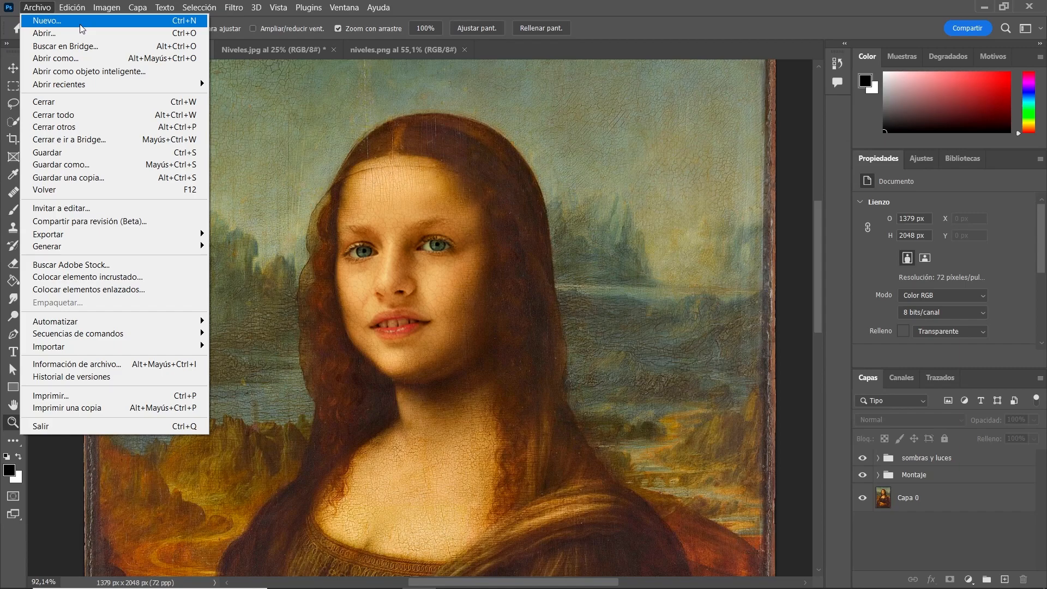
click(48, 34)
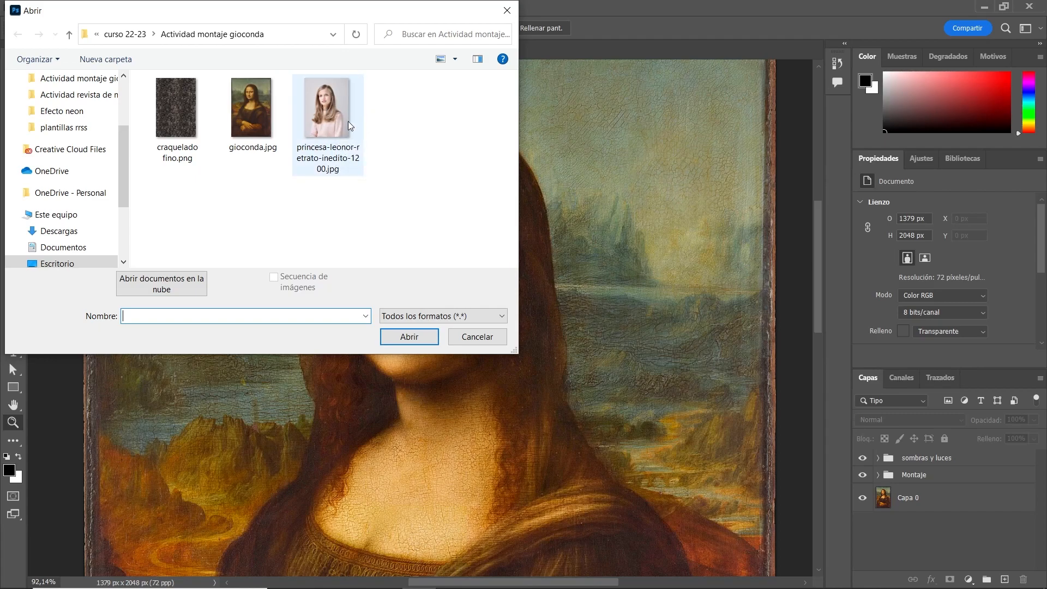
click(254, 102)
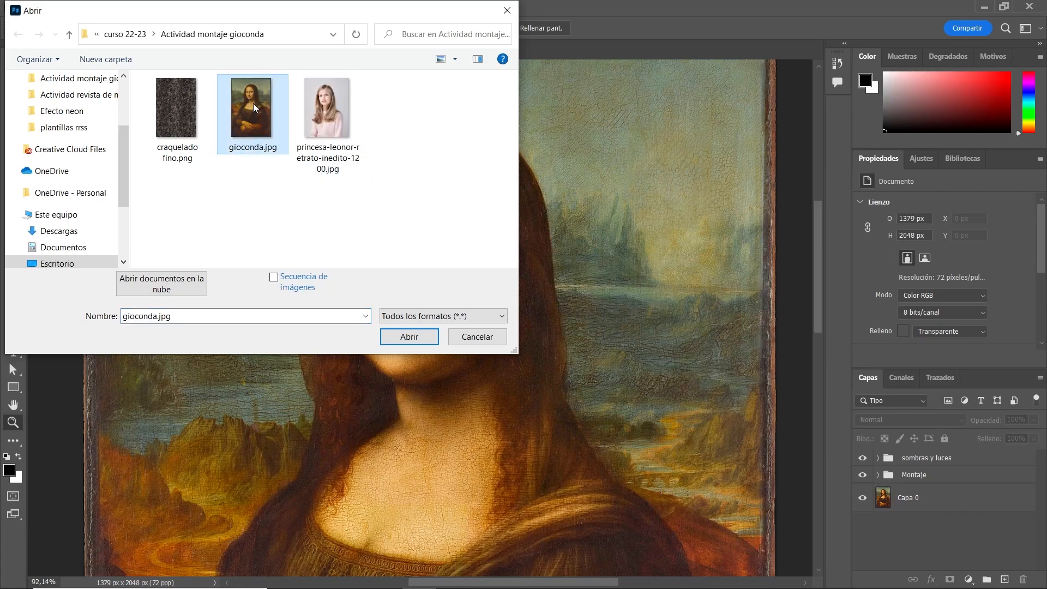
right_click(253, 103)
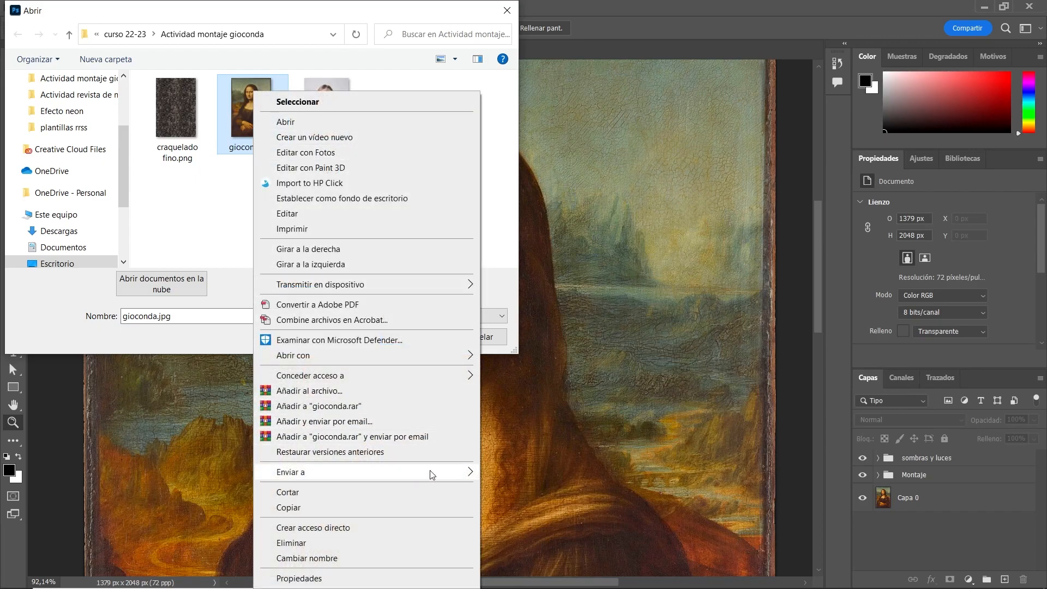
mouse_move(458, 358)
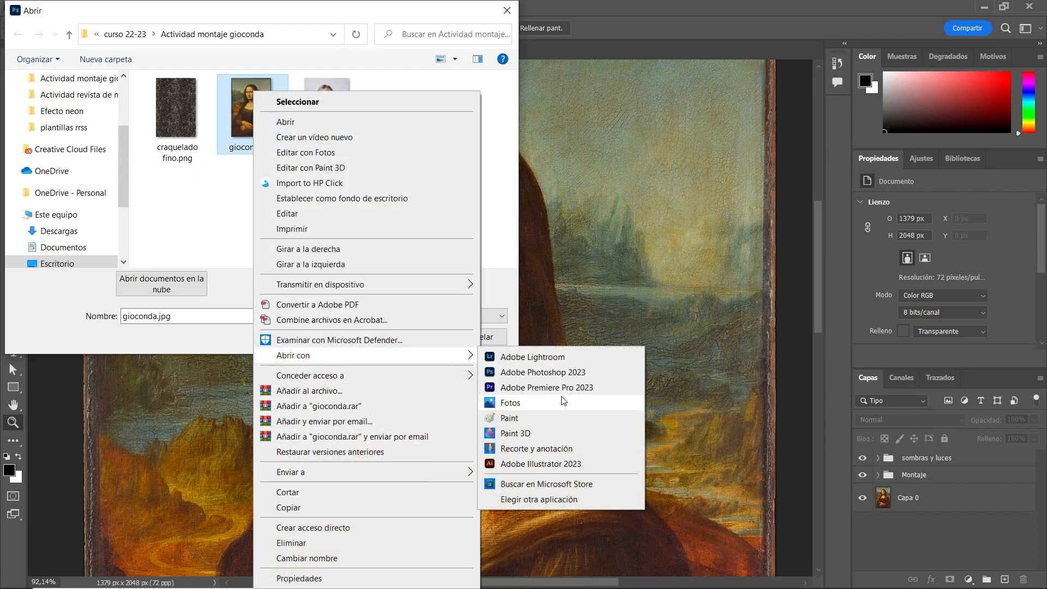
click(201, 188)
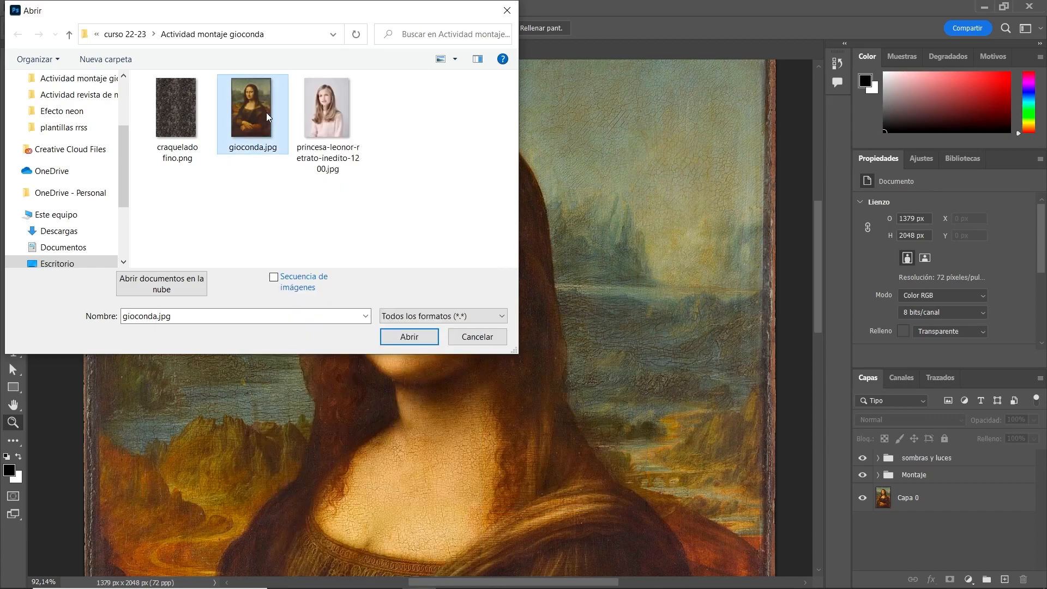
click(409, 336)
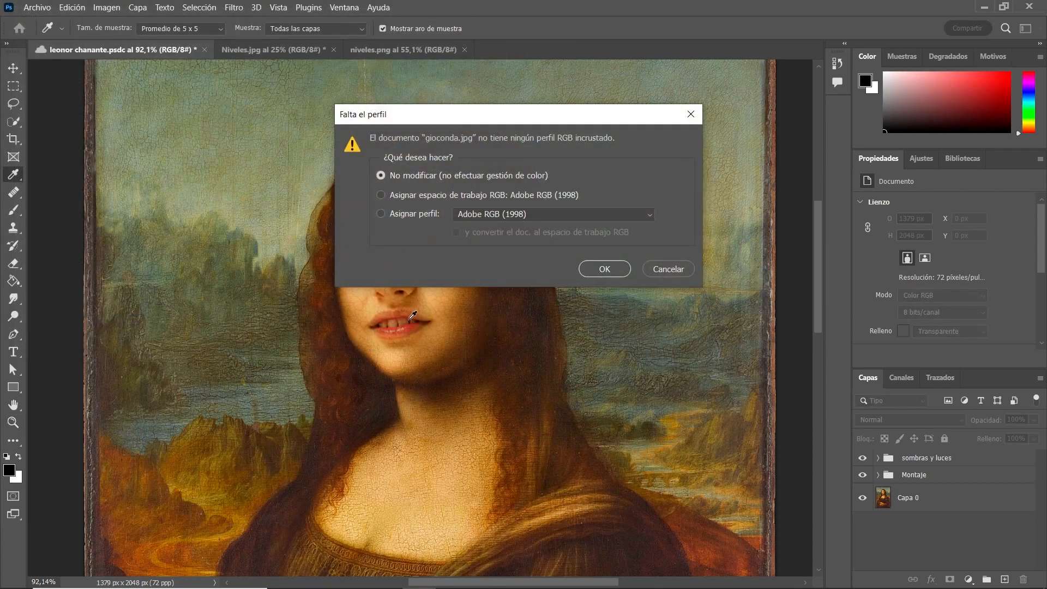
click(599, 270)
key(z)
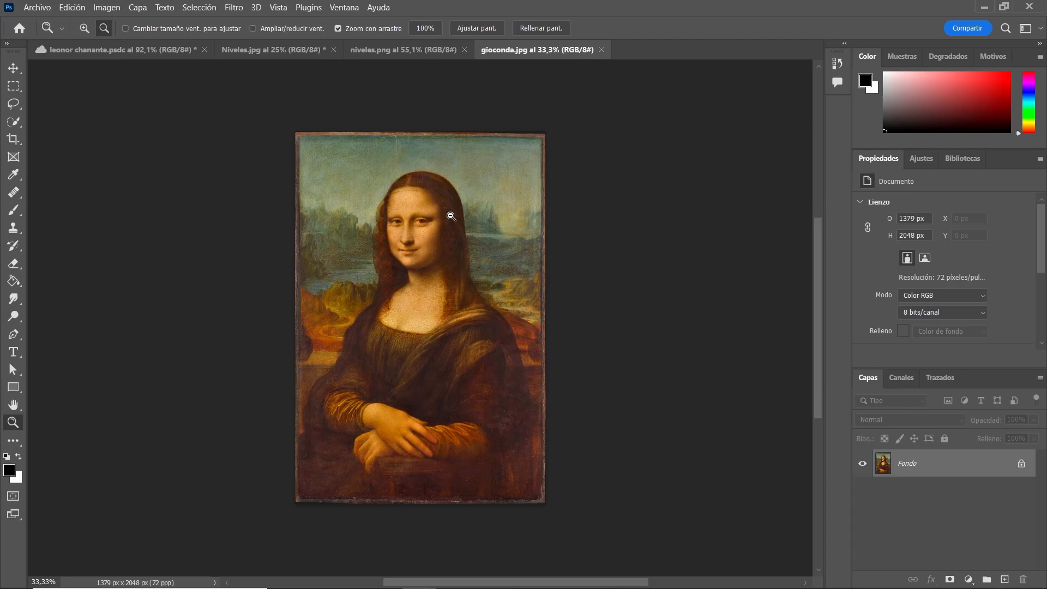
drag(407, 229, 456, 147)
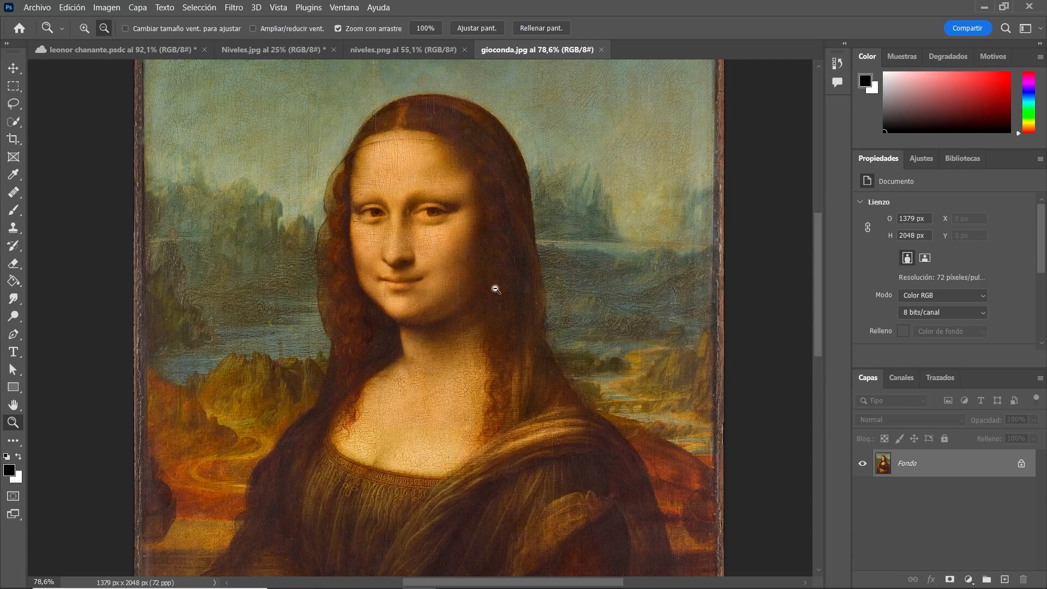
scroll(439, 161, up, 1)
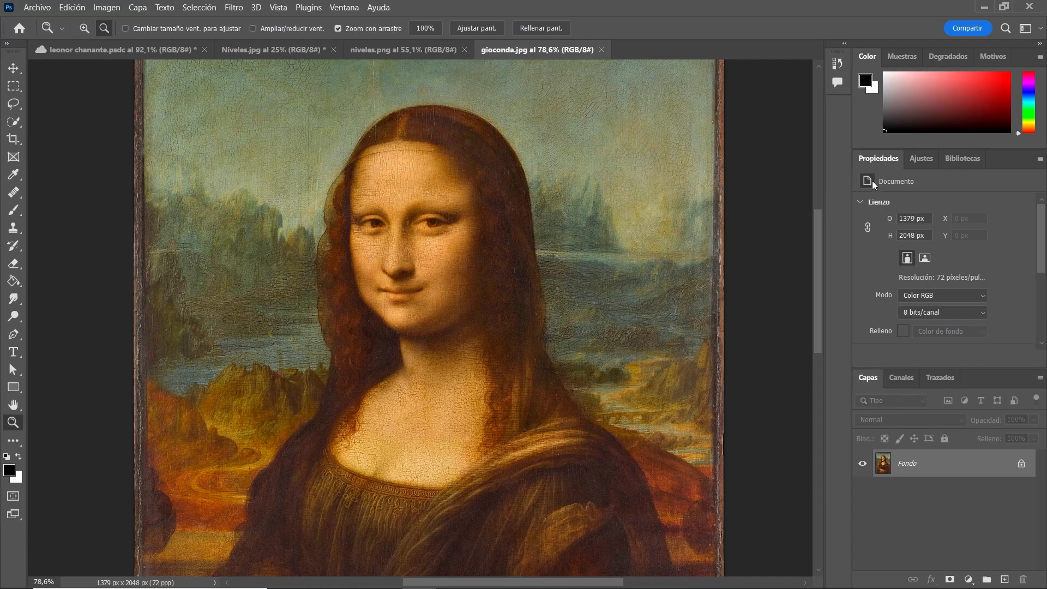
Detach the Layers and Adjustments panels as floating panels, and restore the Essentials workspace
click(1025, 30)
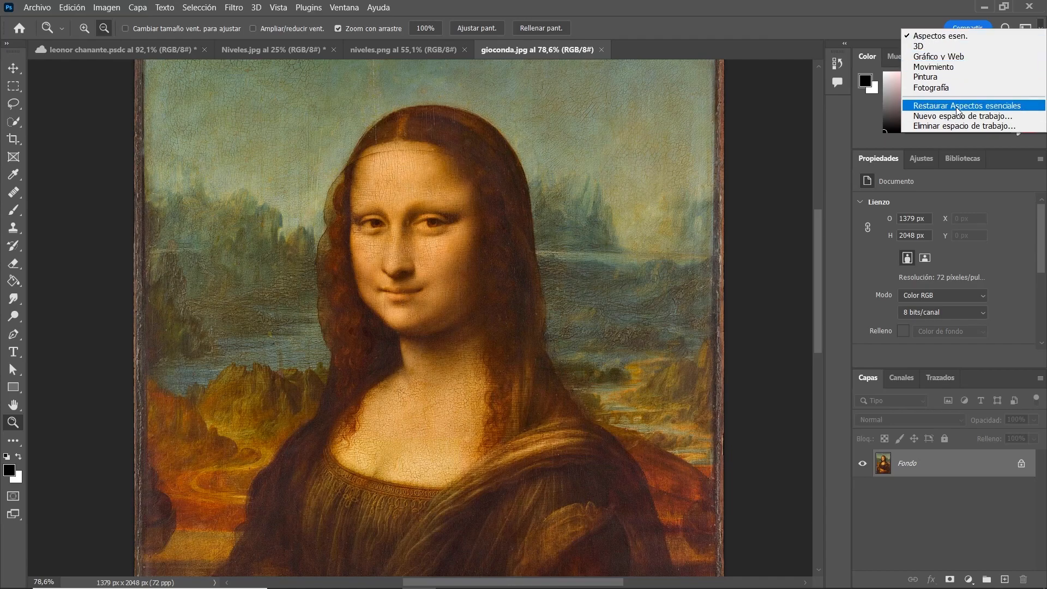
click(865, 371)
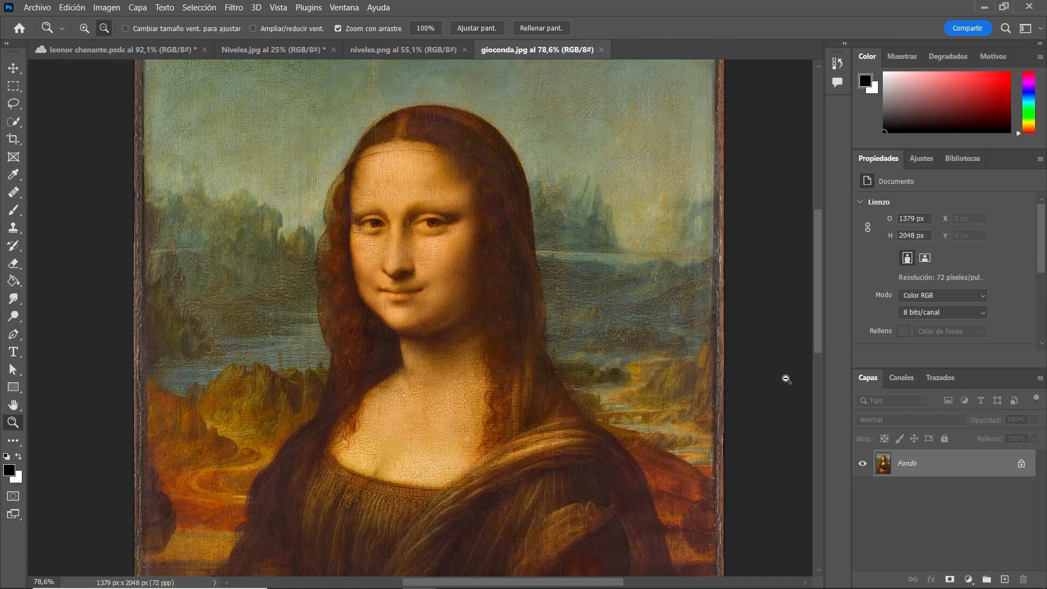
drag(866, 380, 753, 366)
drag(921, 158, 537, 163)
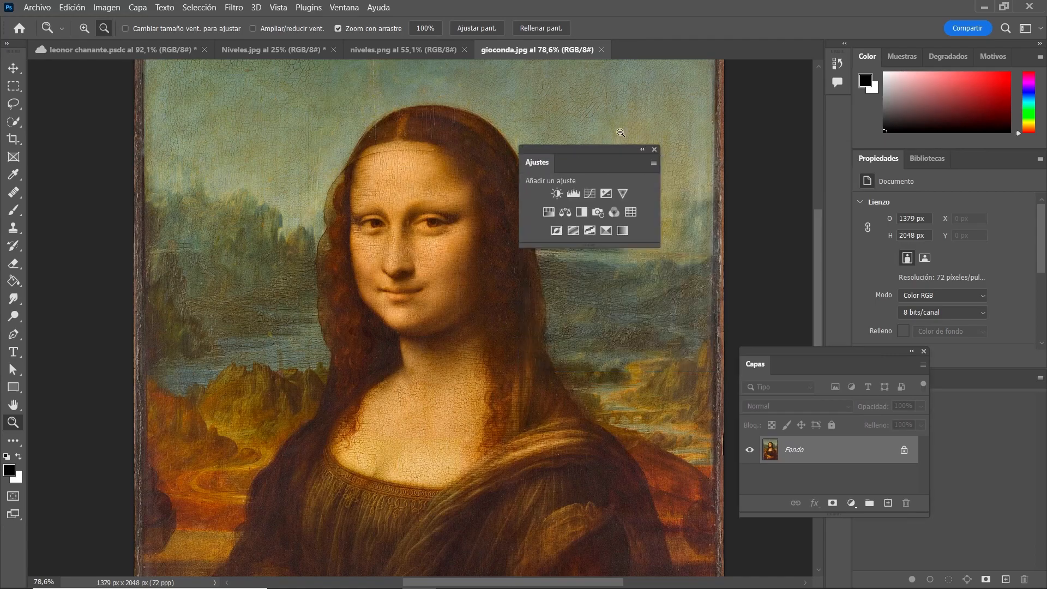
click(1025, 28)
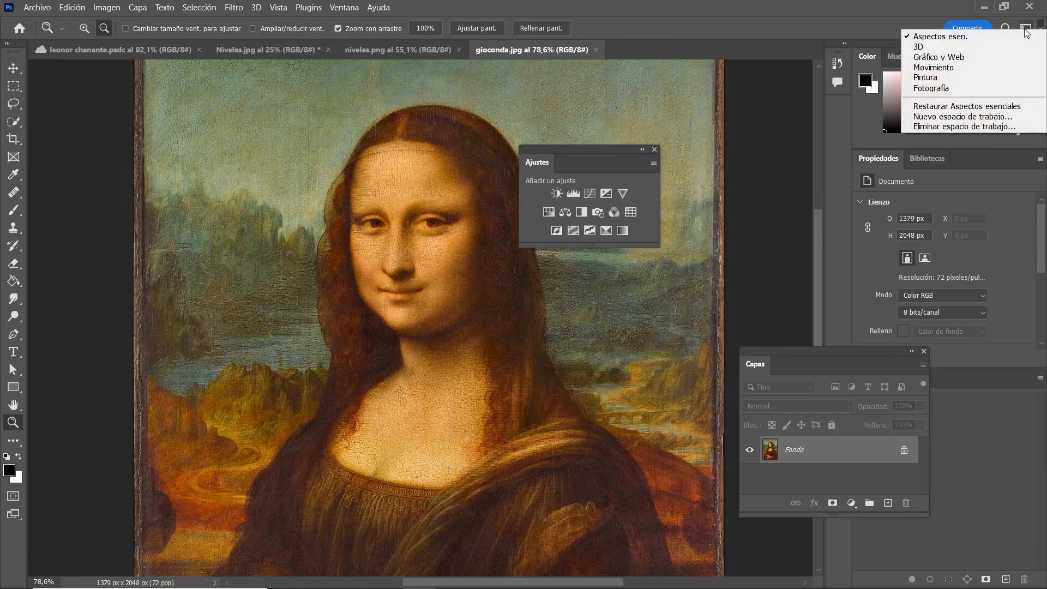
click(965, 105)
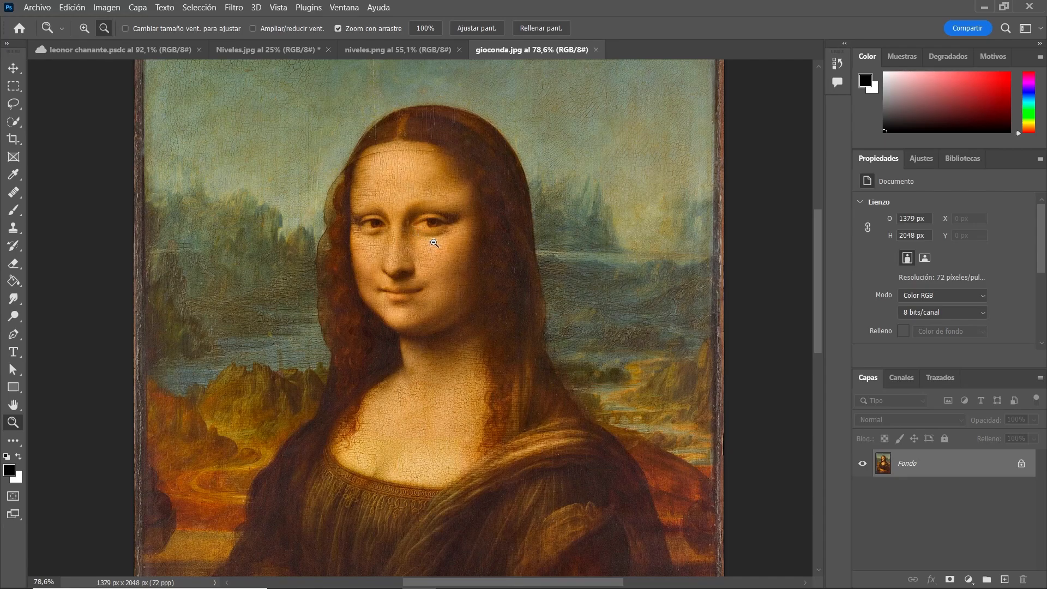
Place princesa-leonor-retrato-inedito-1200.jpg as an embedded element in the gioconda document
click(29, 12)
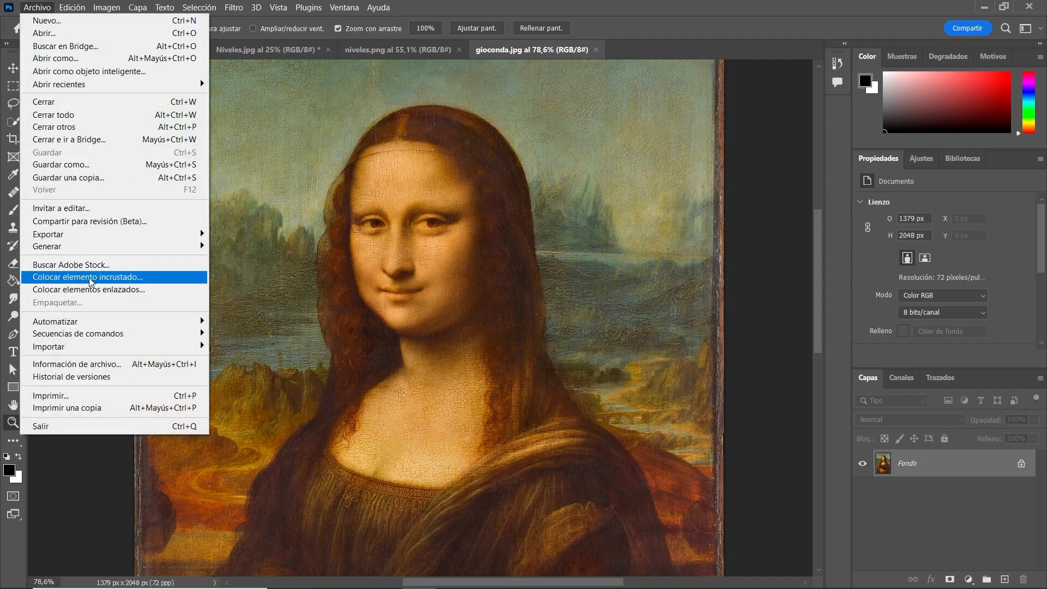
click(118, 276)
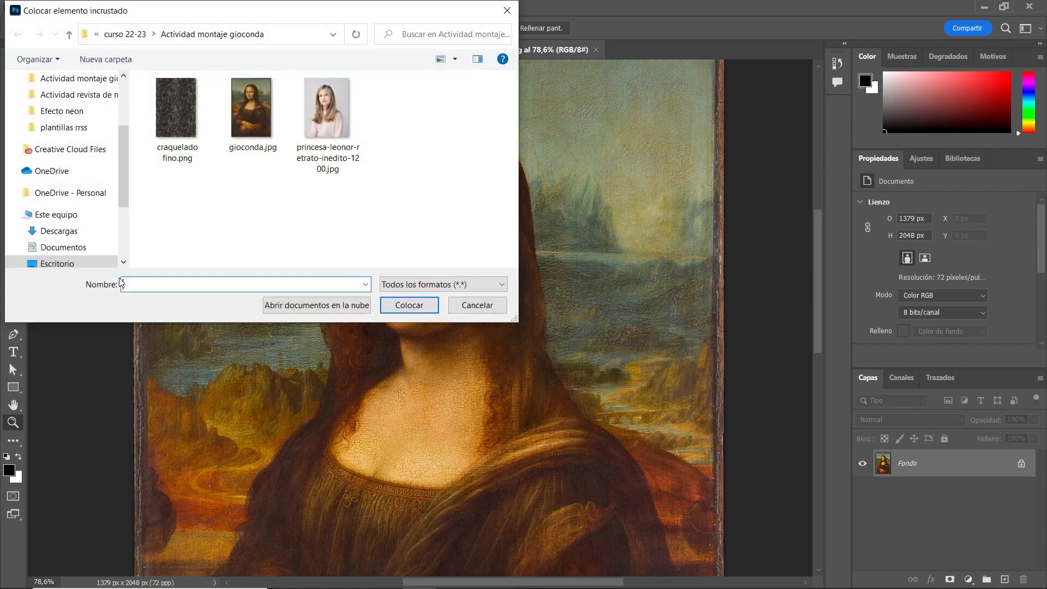
click(339, 126)
click(414, 305)
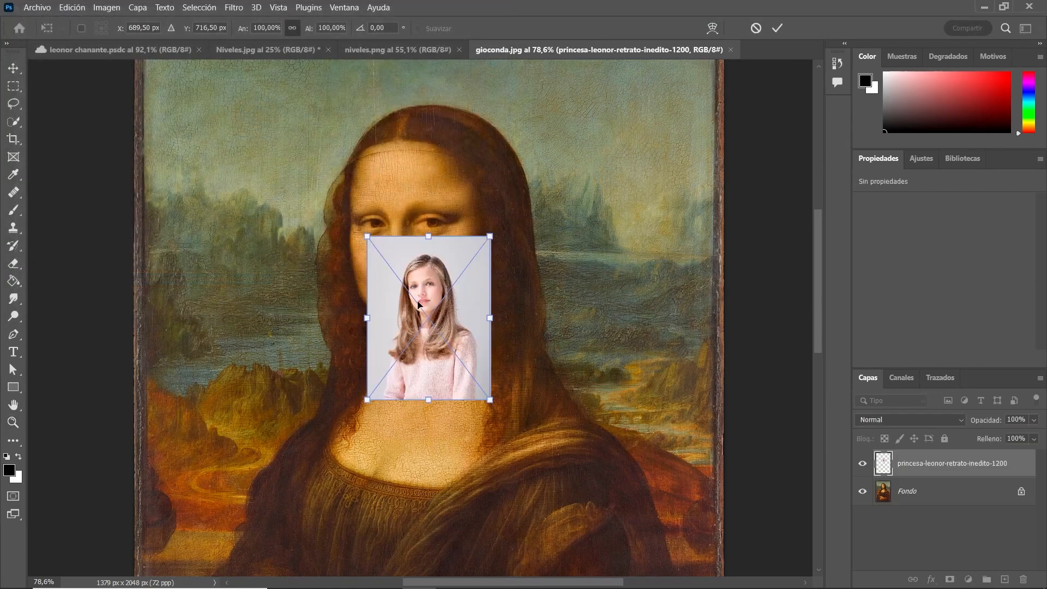
Enlarge the placed portrait to about 270% and position it over the Mona Lisa's head and torso
scroll(529, 243, up, 2)
mouse_move(491, 292)
mouse_down()
mouse_move(623, 174)
mouse_move(628, 107)
mouse_up()
drag(367, 455, 294, 547)
drag(469, 326, 425, 349)
scroll(538, 369, down, 2)
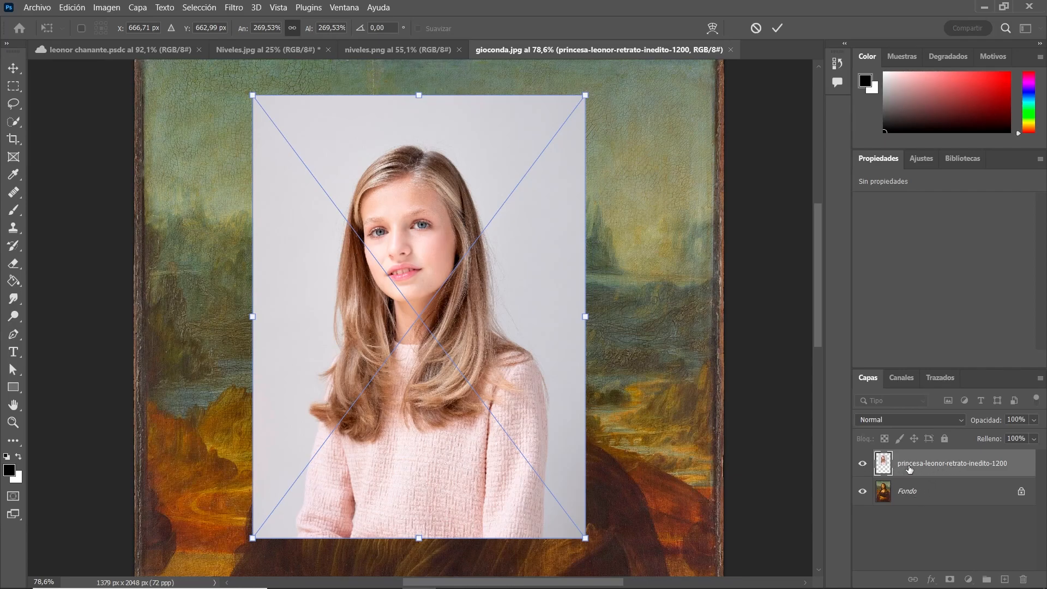
Toggle the visibility of the portrait and Fondo layers to examine each layer's content separately
click(862, 465)
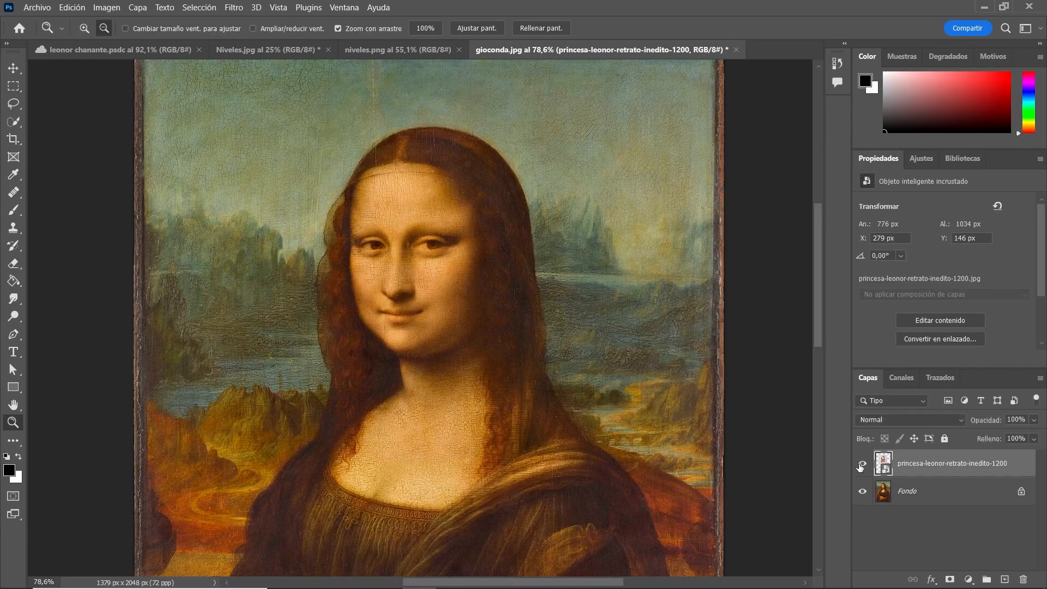
click(862, 465)
click(862, 490)
click(862, 465)
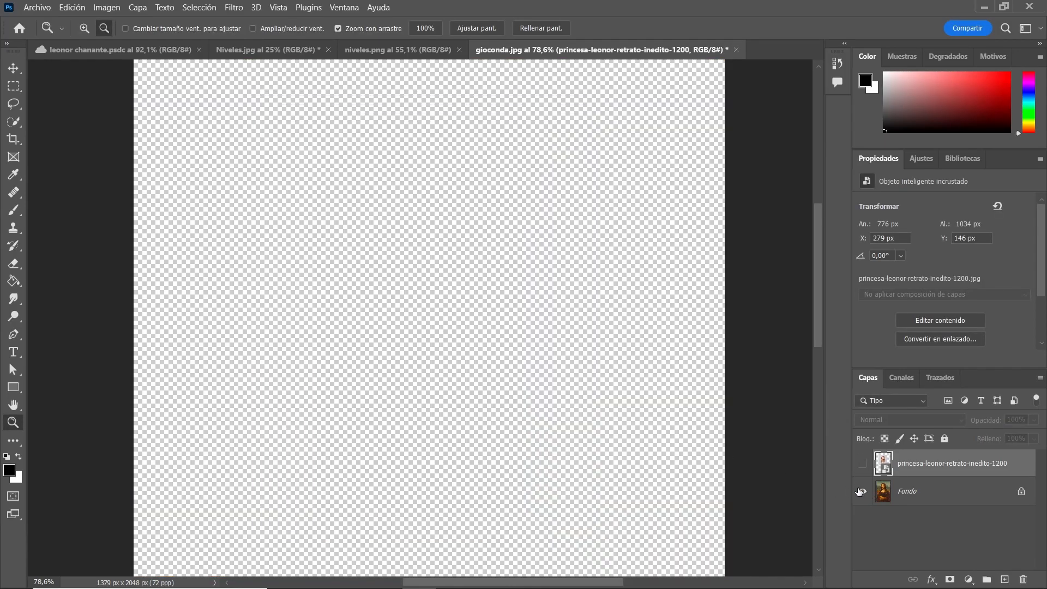
click(862, 491)
click(862, 491)
click(862, 465)
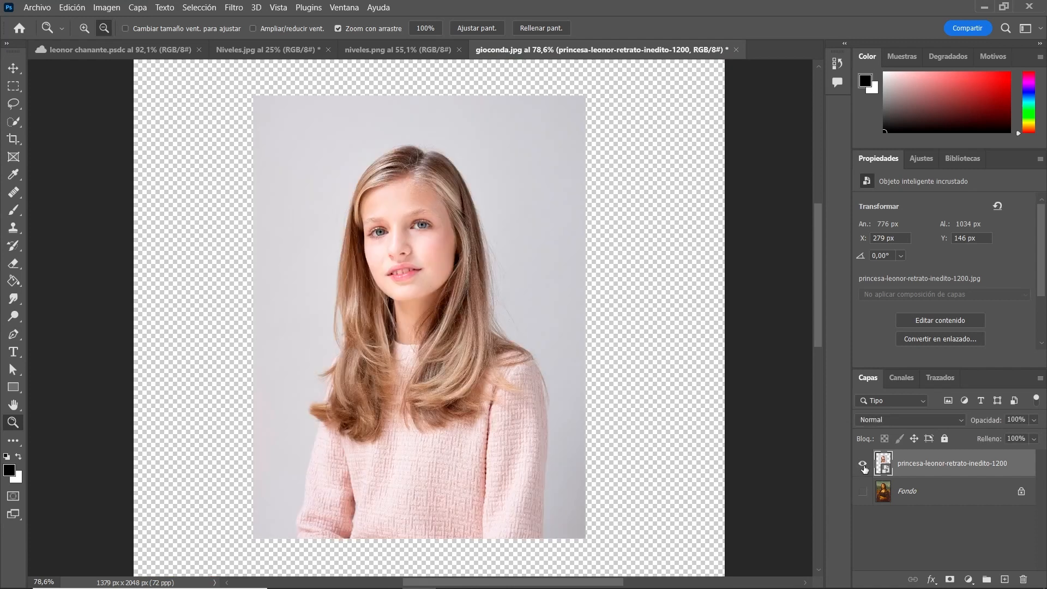
click(862, 466)
click(862, 491)
click(862, 465)
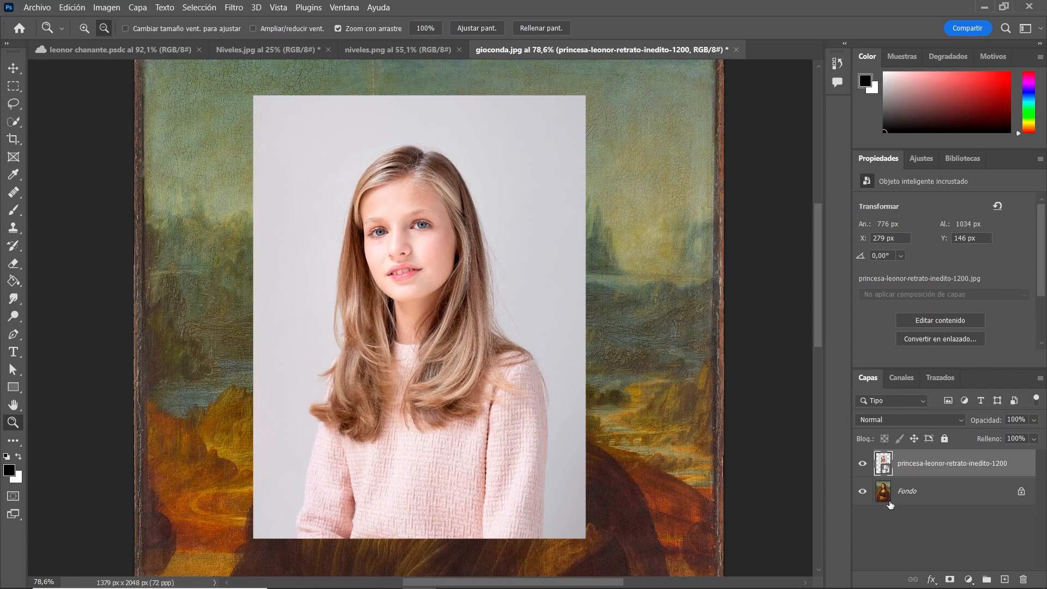
Lower the portrait layer's opacity to 49% and move the portrait down over the Mona Lisa's face
click(1034, 420)
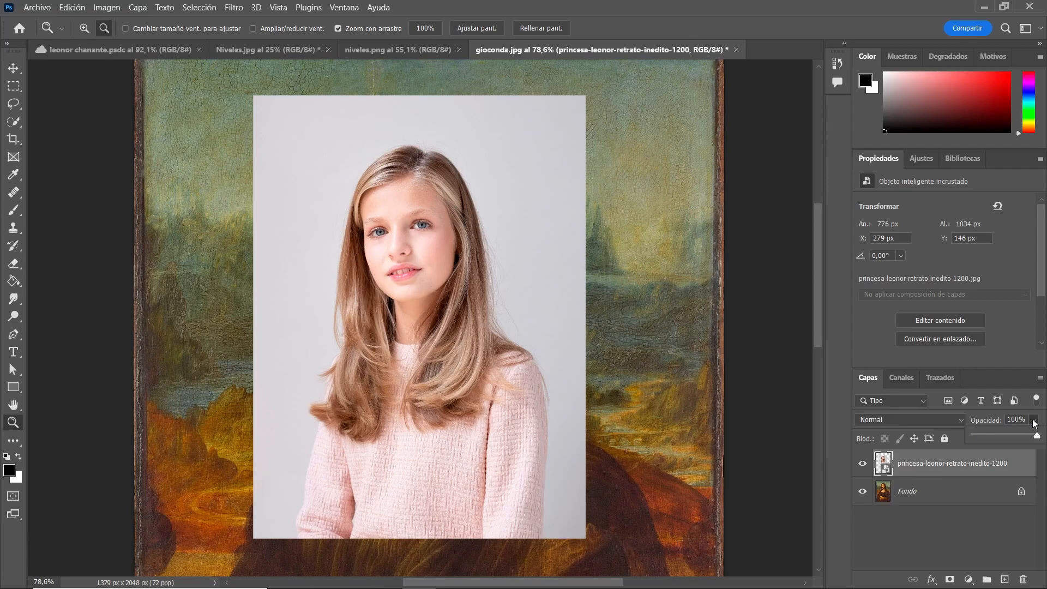
drag(1008, 432, 1005, 436)
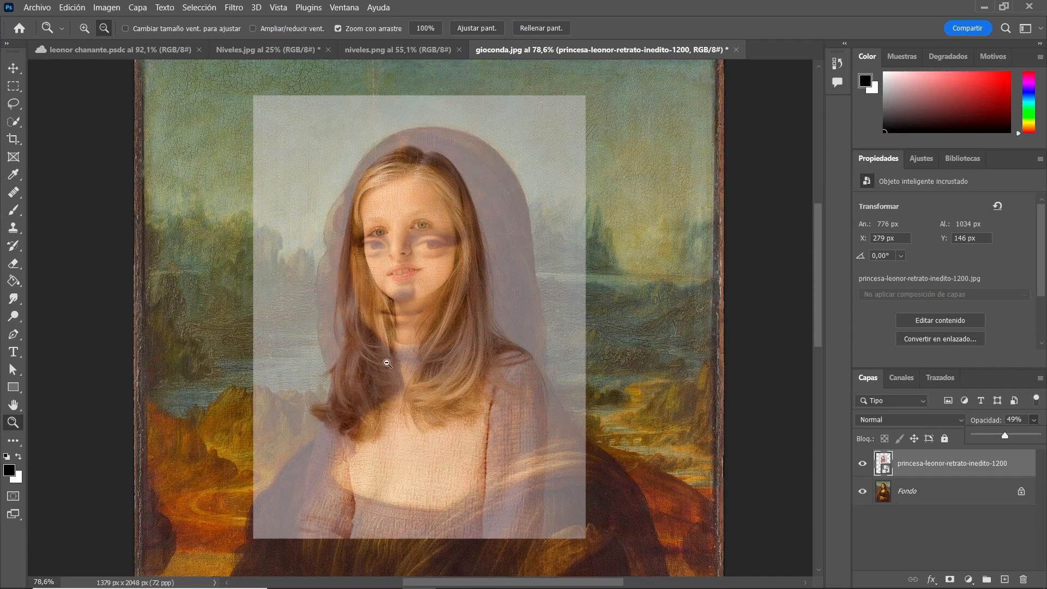
click(13, 68)
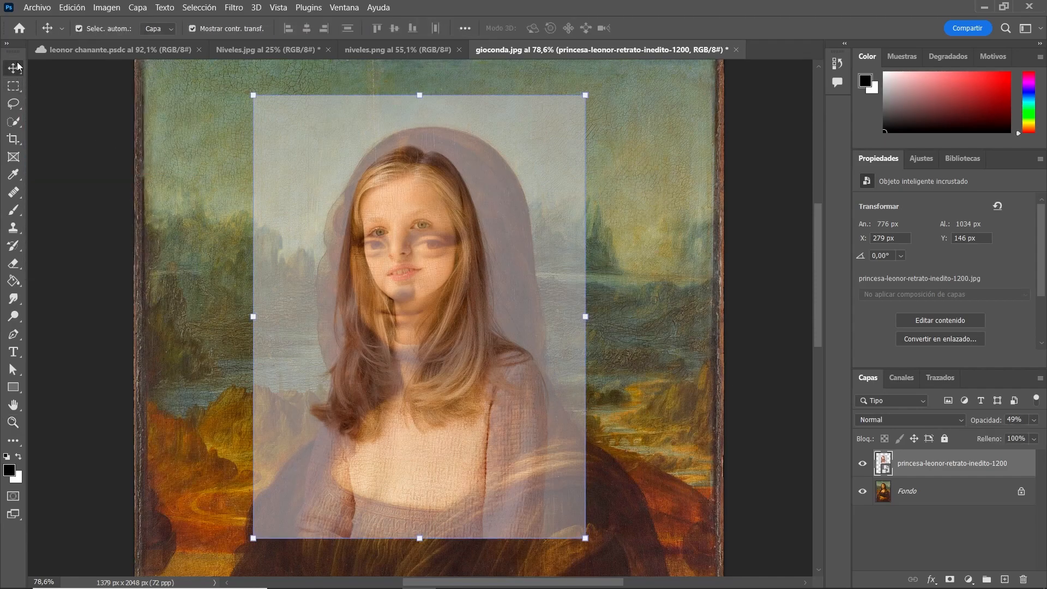
mouse_move(430, 239)
mouse_down()
mouse_move(439, 239)
mouse_move(418, 263)
mouse_move(435, 254)
mouse_up()
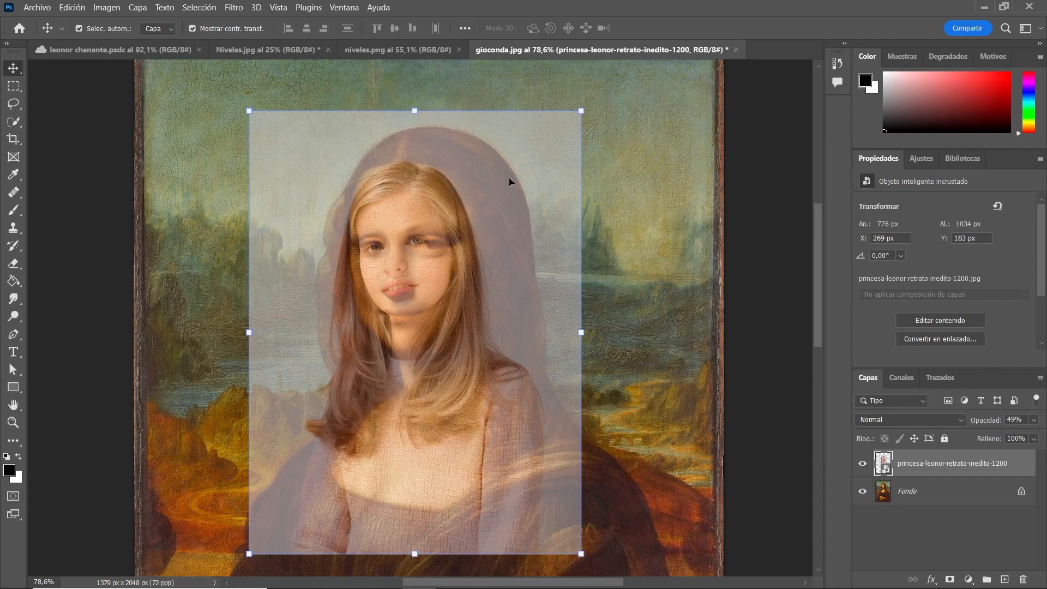
Free-transform the portrait, enlarging it to about 367% and rotating it about 6° clockwise to match the painted face
key(ctrl)
key(ctrl+t)
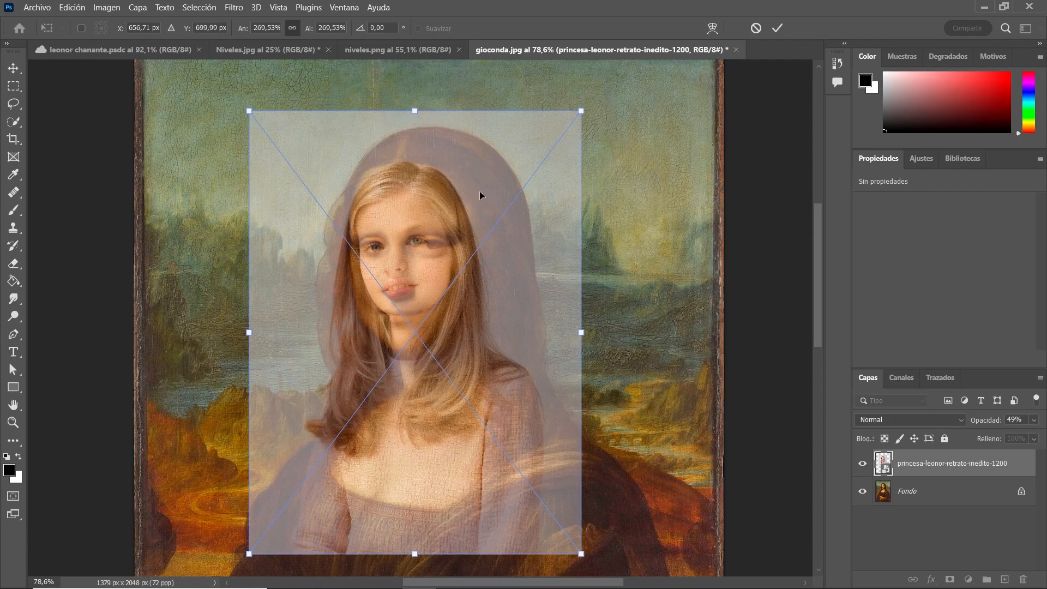
mouse_move(473, 207)
mouse_down()
mouse_move(478, 217)
mouse_move(464, 218)
mouse_up()
mouse_move(572, 117)
mouse_down()
mouse_move(606, 96)
mouse_move(576, 116)
mouse_up()
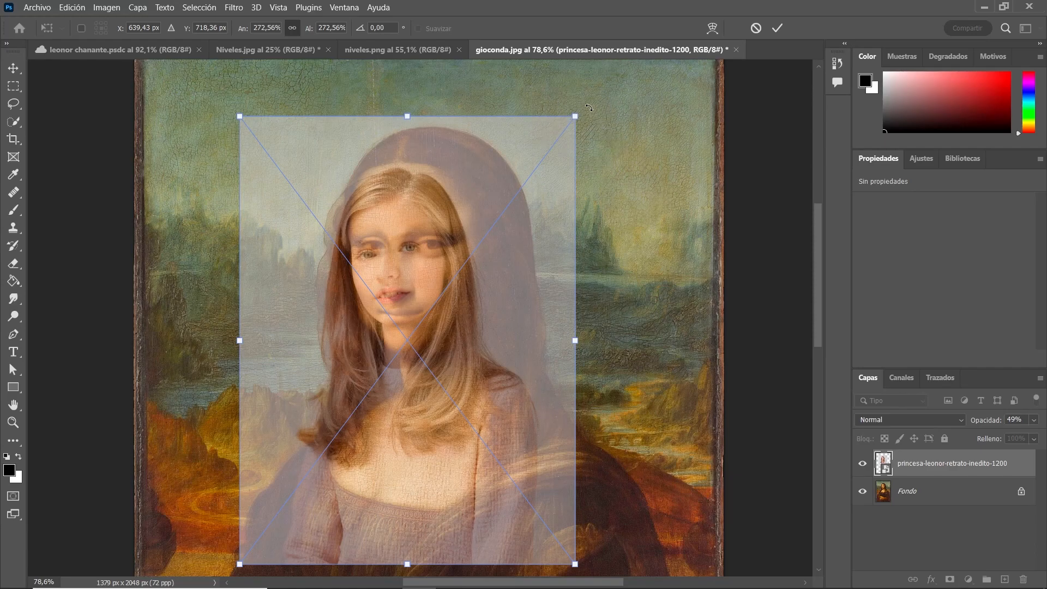
drag(585, 108, 659, 70)
drag(486, 200, 453, 268)
drag(626, 138, 679, 59)
mouse_move(512, 226)
mouse_down()
mouse_move(517, 258)
mouse_move(526, 243)
mouse_up()
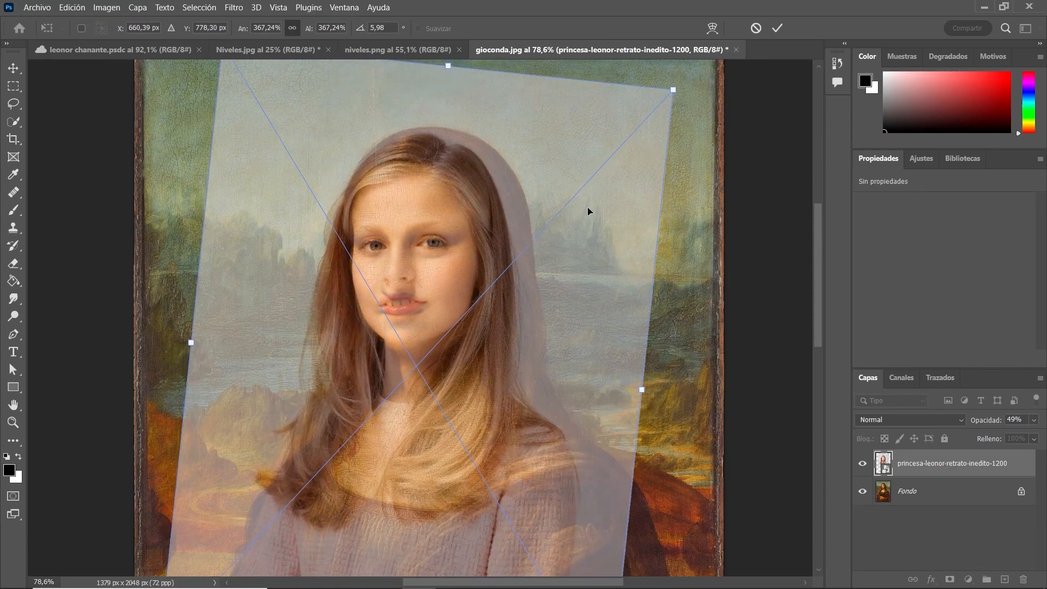
Enlarge the portrait to about 379%, align its eyes and mouth with the painted face, and apply the transformation
scroll(663, 134, up, 1)
drag(674, 107, 691, 100)
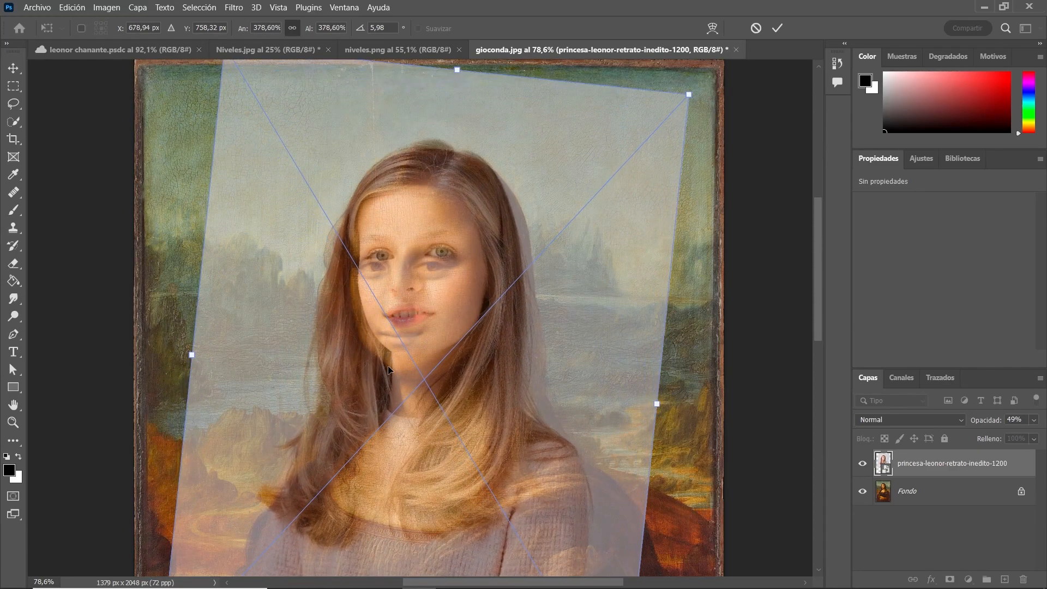
scroll(367, 388, up, 3)
drag(447, 213, 459, 234)
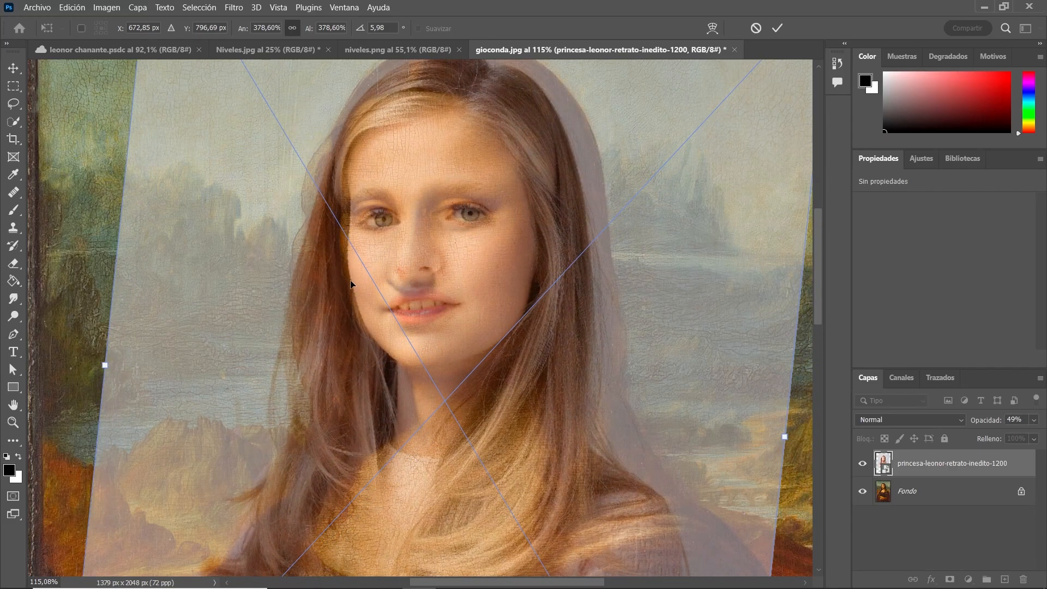
mouse_move(401, 270)
mouse_down()
mouse_move(417, 258)
mouse_move(401, 269)
mouse_up()
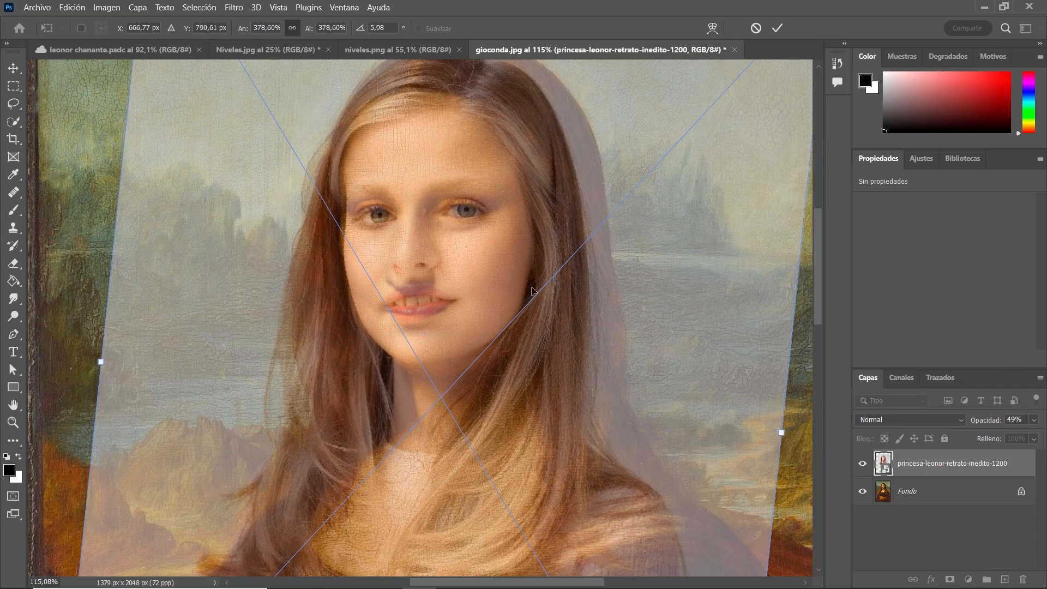
drag(410, 335, 408, 339)
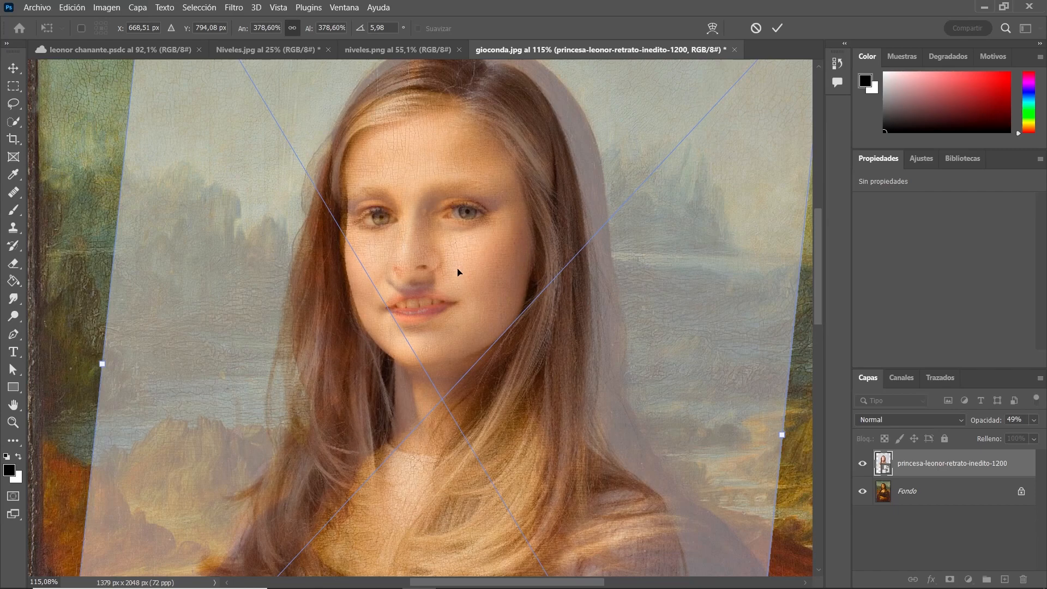
click(777, 27)
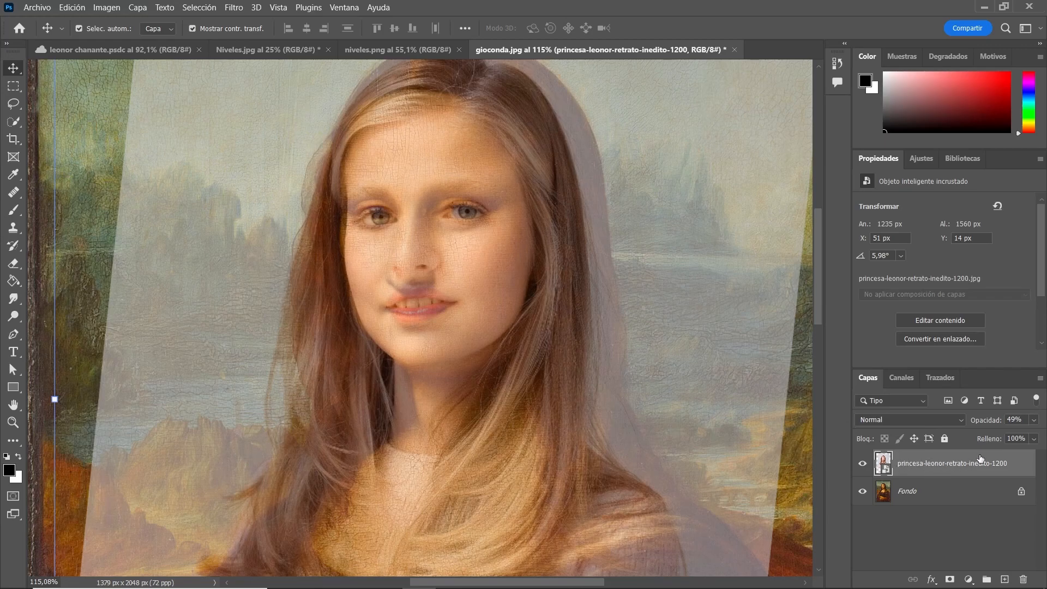
Raise the portrait layer's opacity to 100% and toggle its visibility to compare it with the painting underneath
click(1033, 420)
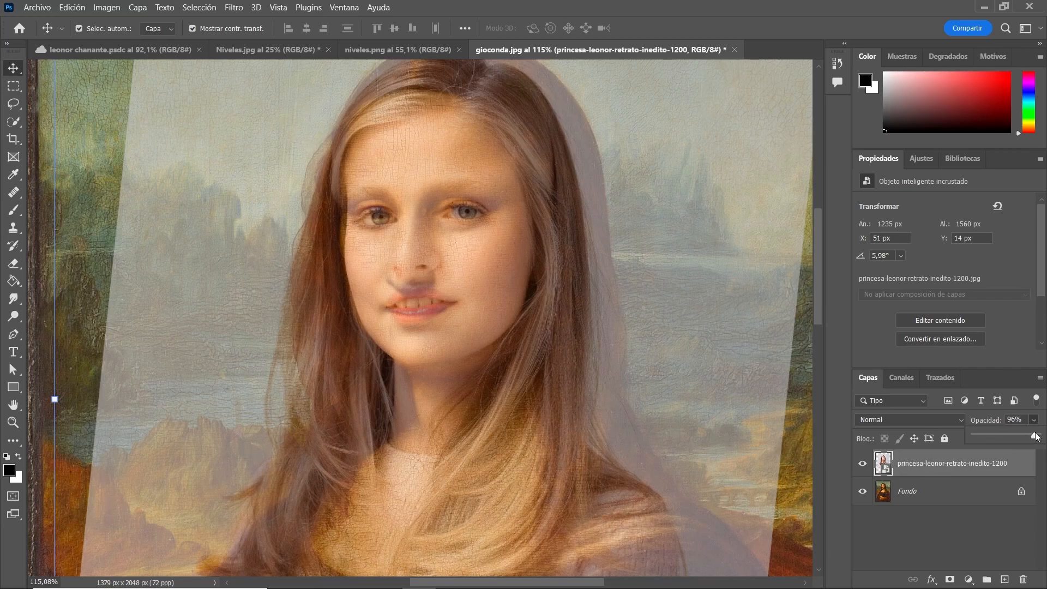
drag(1001, 435, 1038, 435)
scroll(458, 335, down, 2)
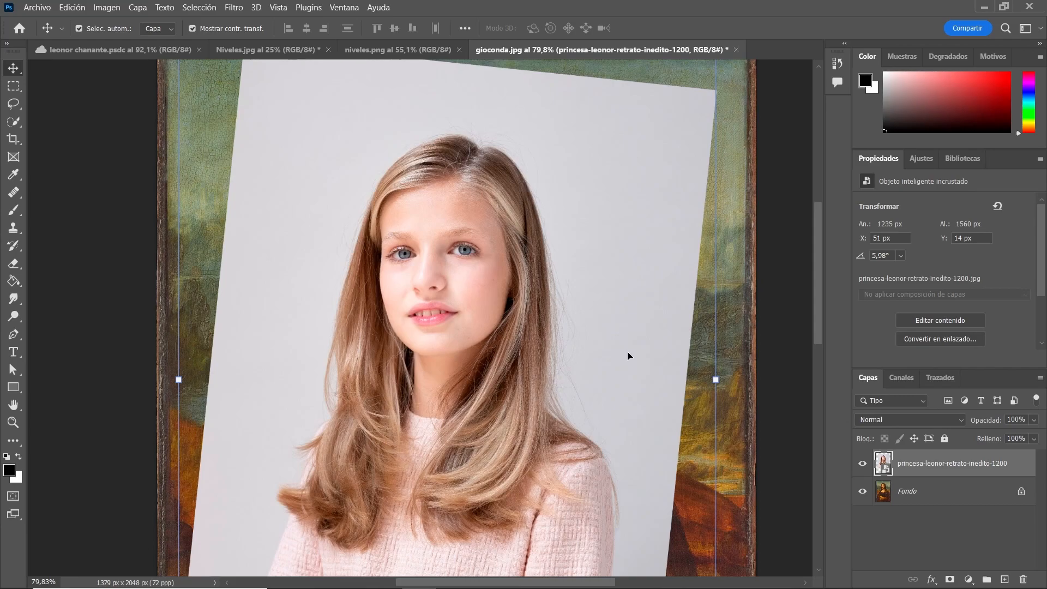
click(861, 465)
click(861, 465)
click(862, 465)
click(861, 464)
Add a layer mask to the portrait layer, choose the Brush tool and target the mask for painting
click(951, 577)
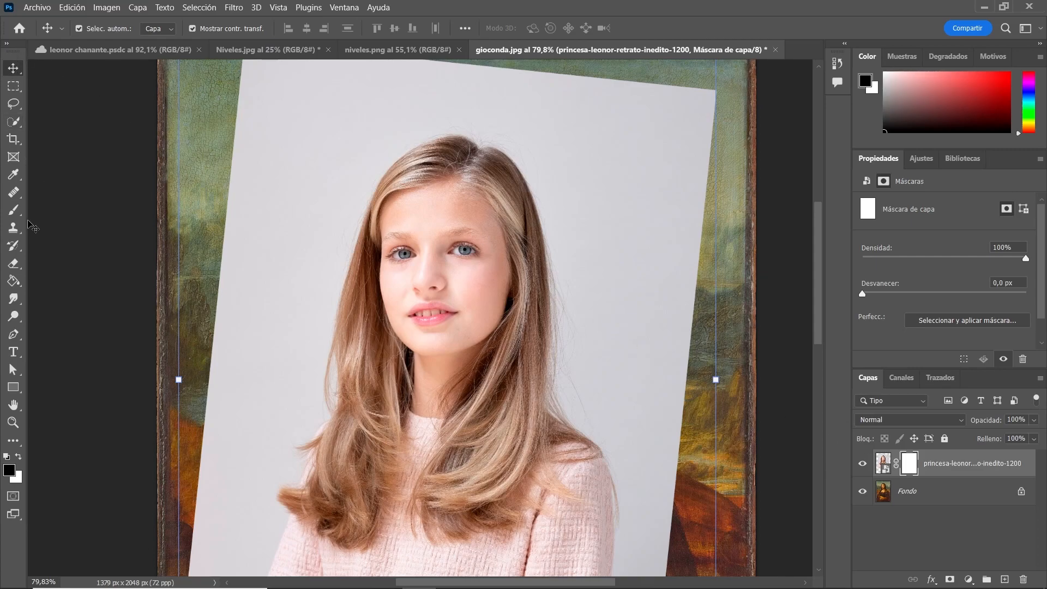
click(11, 213)
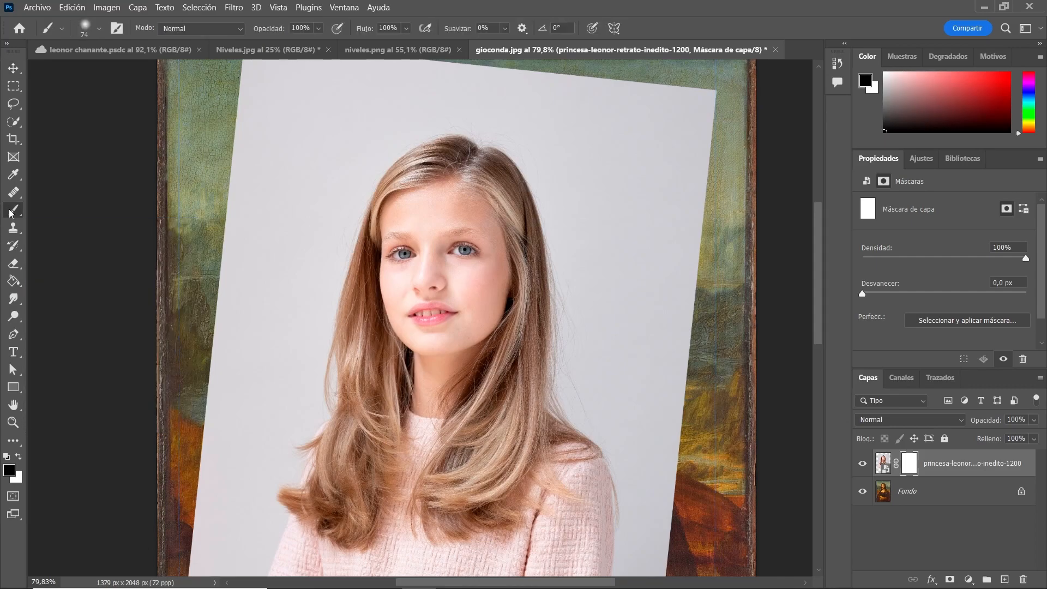
right_click(11, 214)
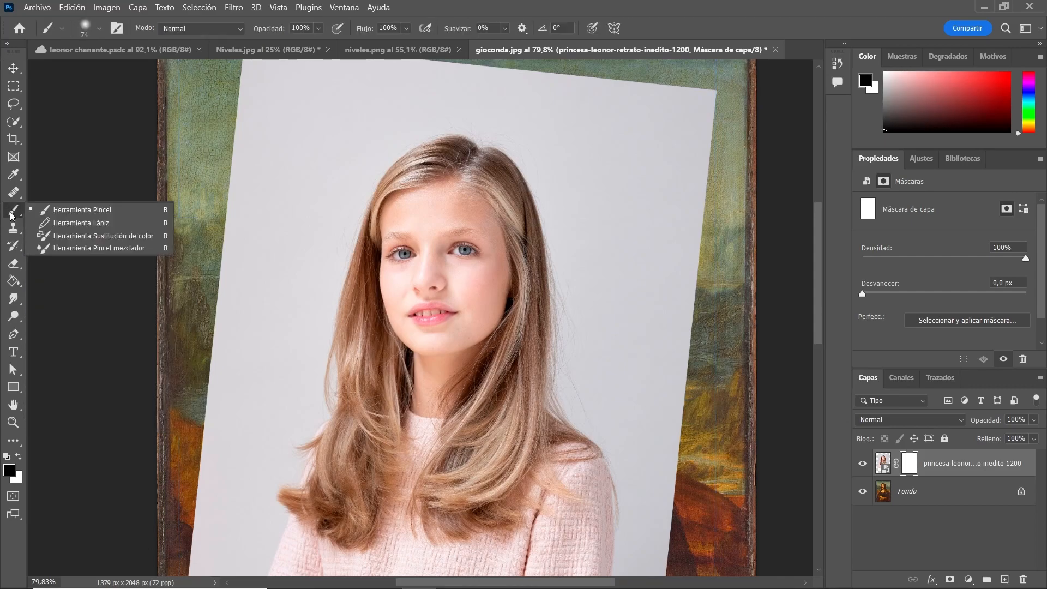
click(79, 211)
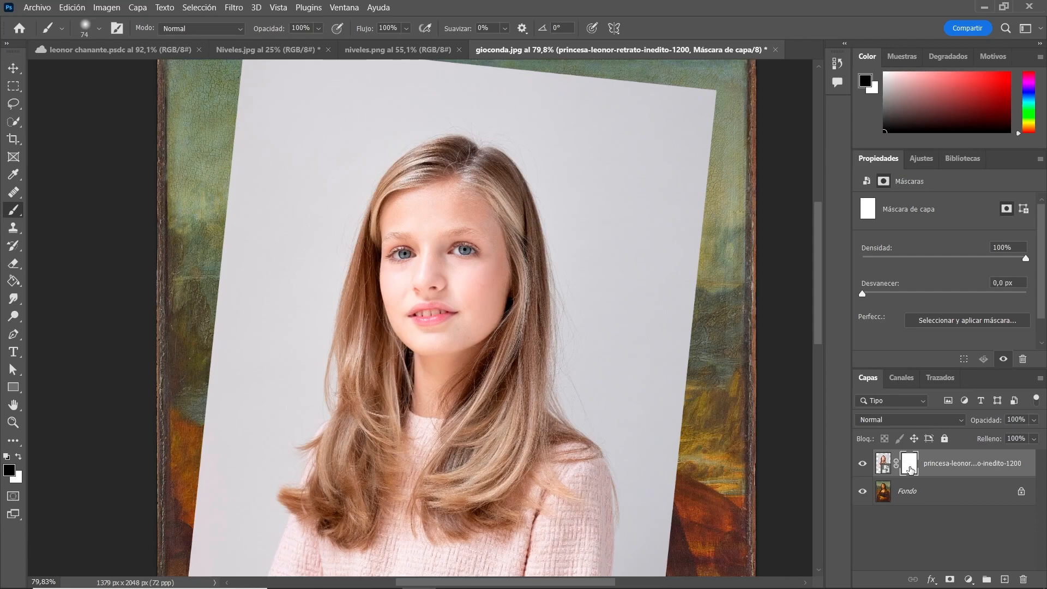
click(885, 466)
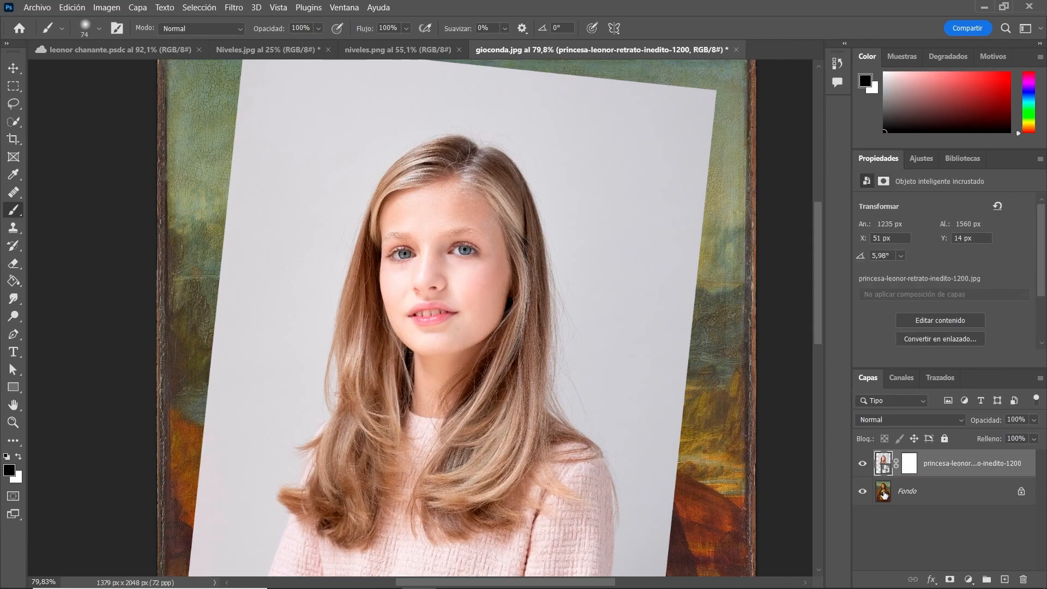
click(906, 470)
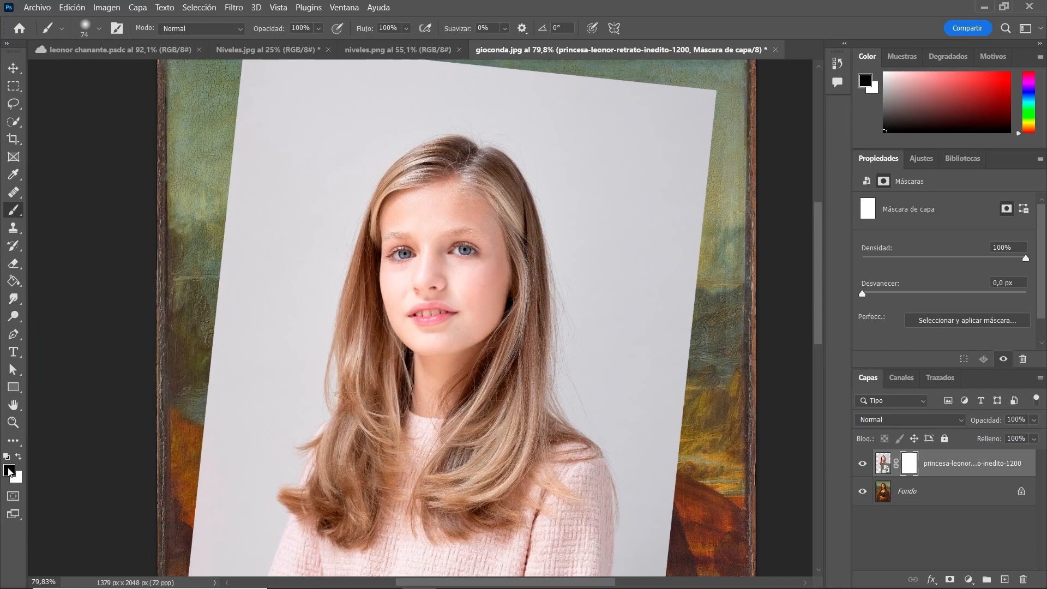
Target the portrait image instead of its mask, and set a blue foreground colour and a green background colour
click(883, 468)
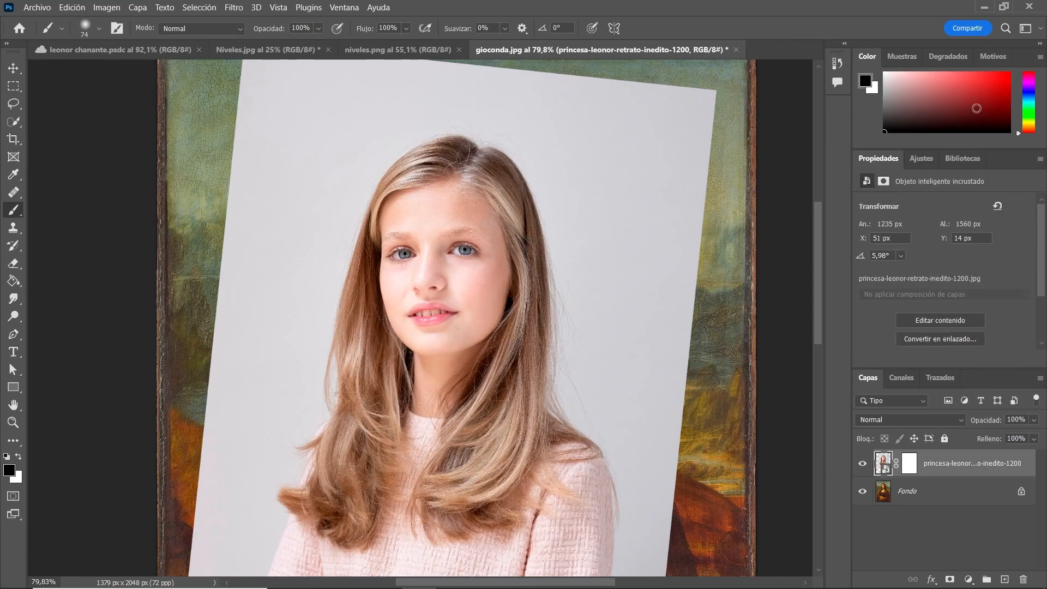
click(995, 81)
click(1029, 99)
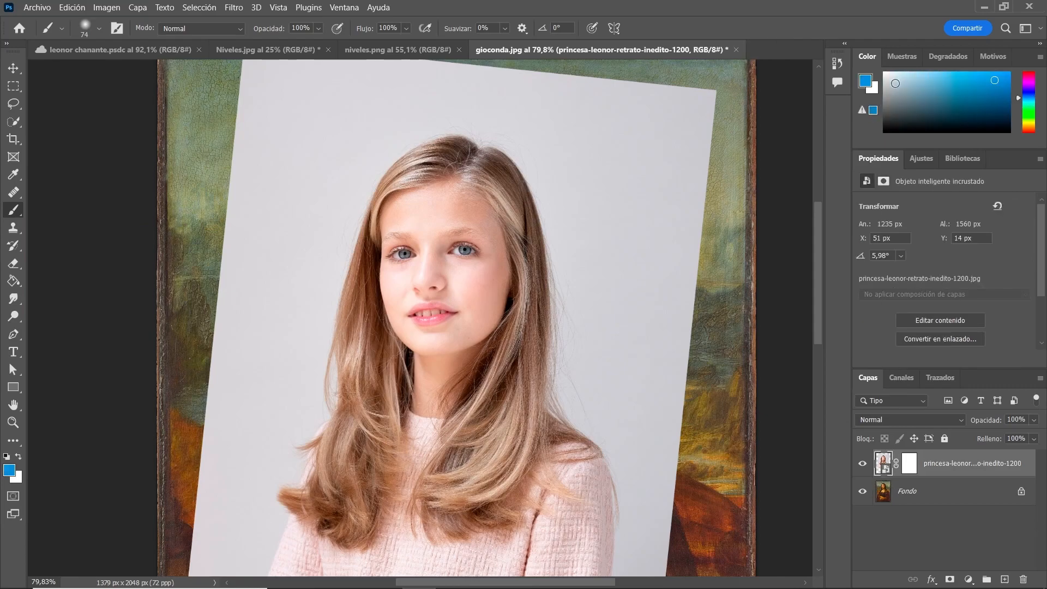
click(875, 91)
click(1028, 113)
click(983, 100)
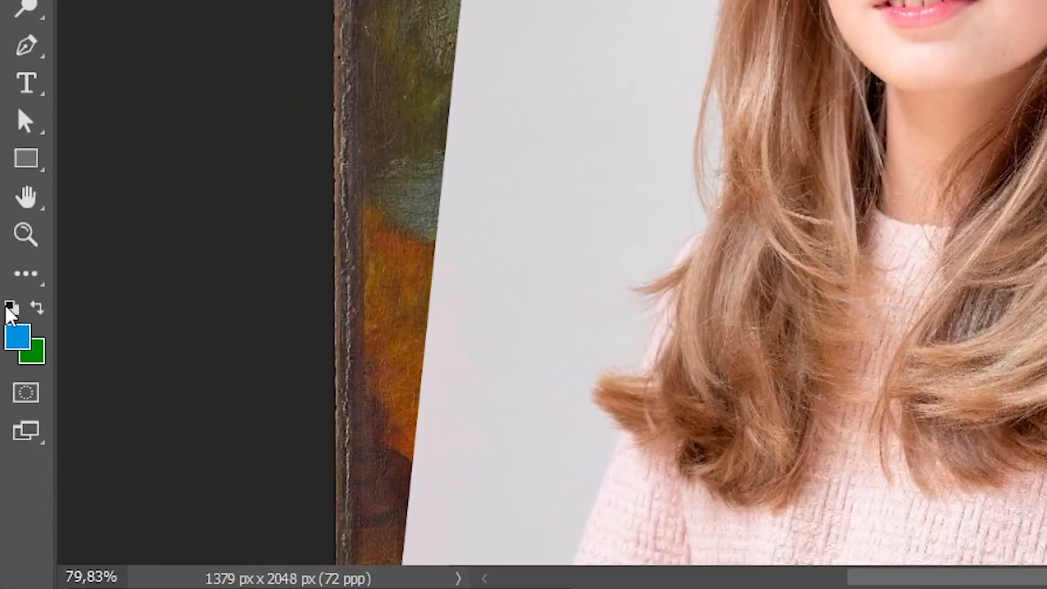
Restore the default black and white colours and swap them repeatedly, ending with black as the foreground
click(5, 456)
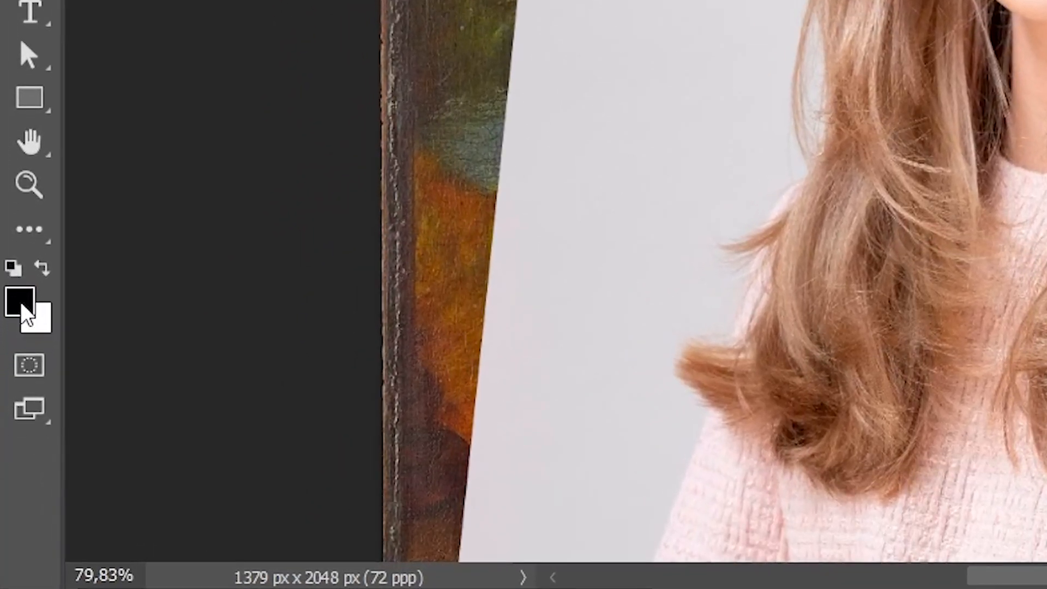
click(44, 275)
click(45, 274)
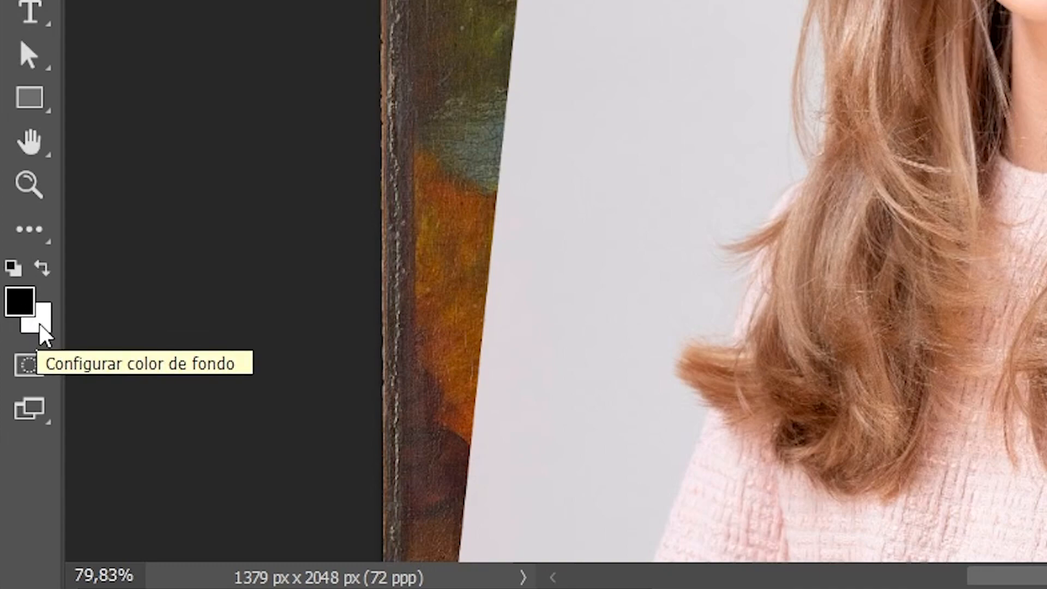
click(42, 273)
click(42, 273)
click(42, 273)
click(42, 273)
click(41, 273)
click(41, 274)
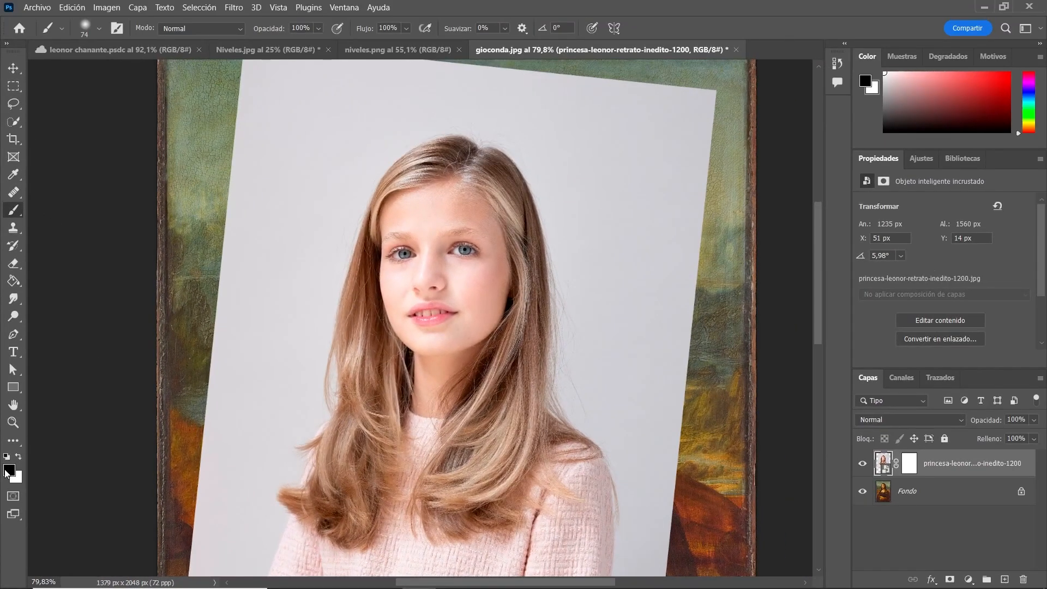
Target the portrait's layer mask and paint five long vertical black strokes across the background, hair and face
click(906, 462)
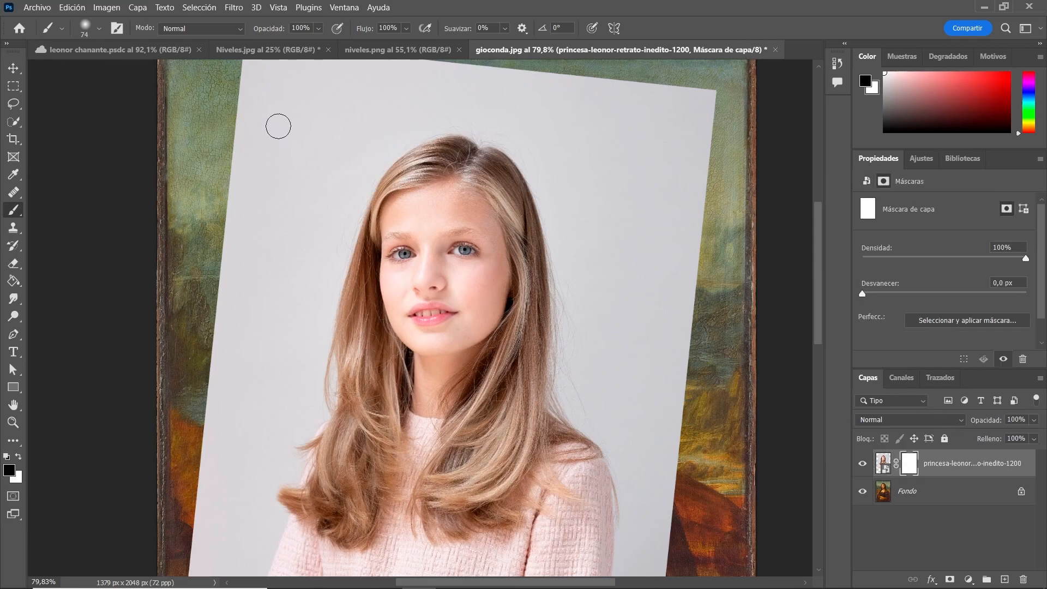
drag(278, 126, 271, 411)
drag(330, 112, 360, 431)
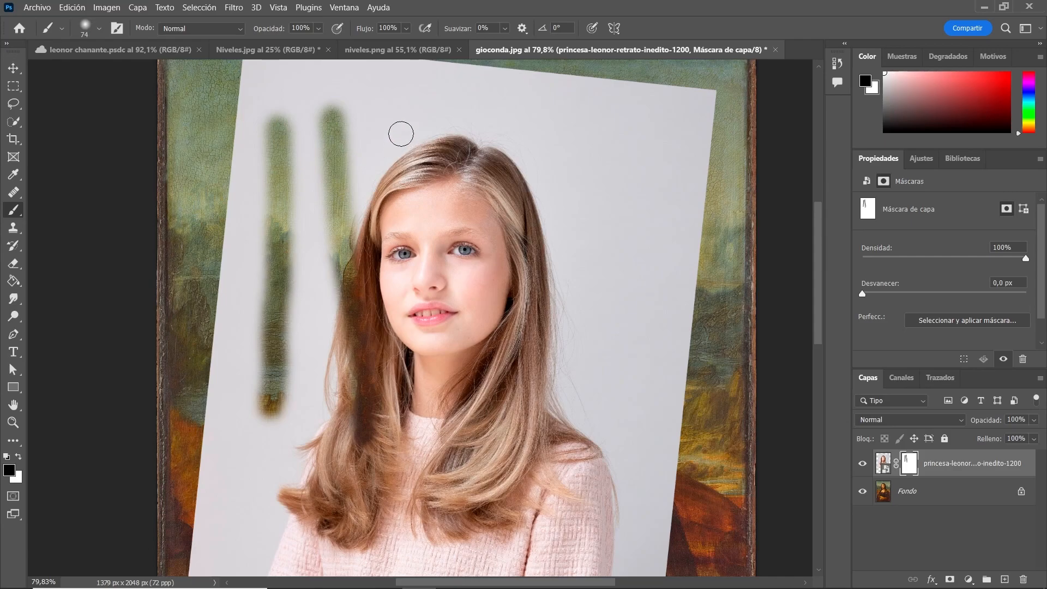
drag(402, 126, 434, 428)
mouse_move(467, 121)
mouse_down()
mouse_move(474, 148)
mouse_move(527, 470)
mouse_up()
drag(546, 174, 592, 440)
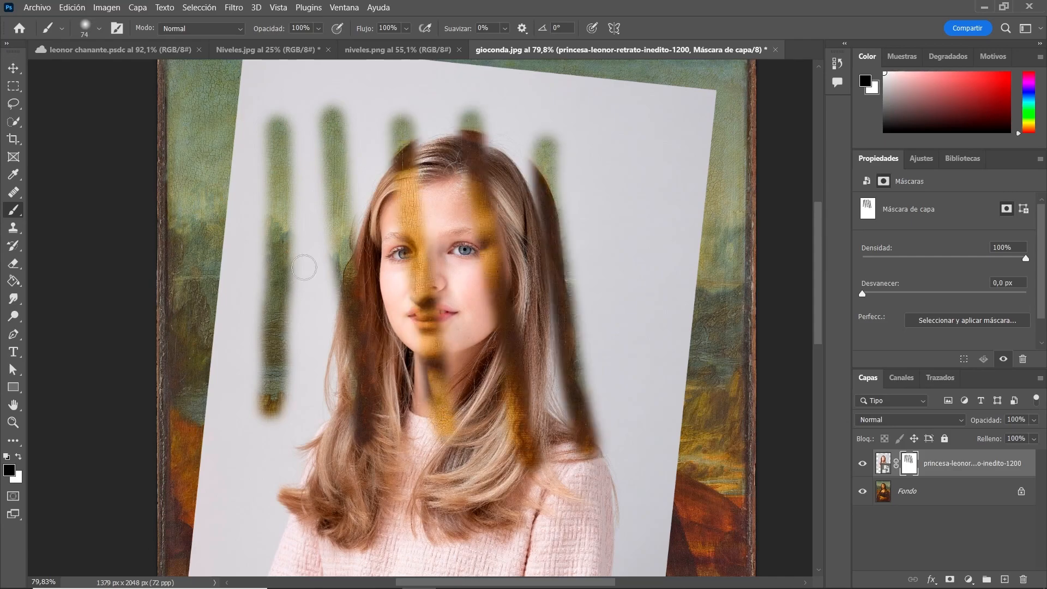
Switch the foreground to white and paint over all the black strokes on the mask to restore the whole portrait
click(18, 456)
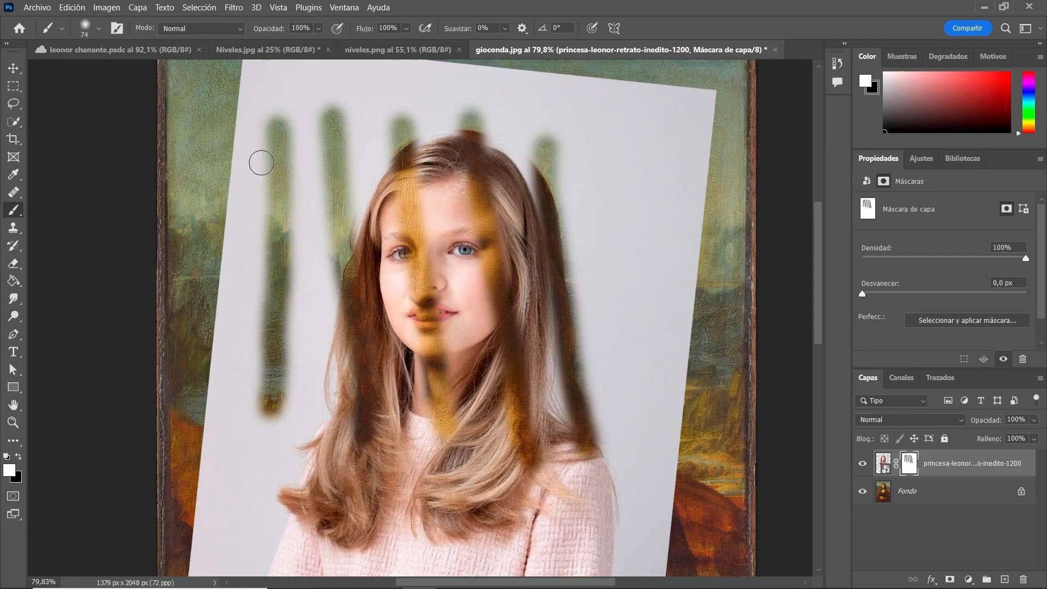
drag(261, 163, 720, 176)
drag(201, 239, 682, 245)
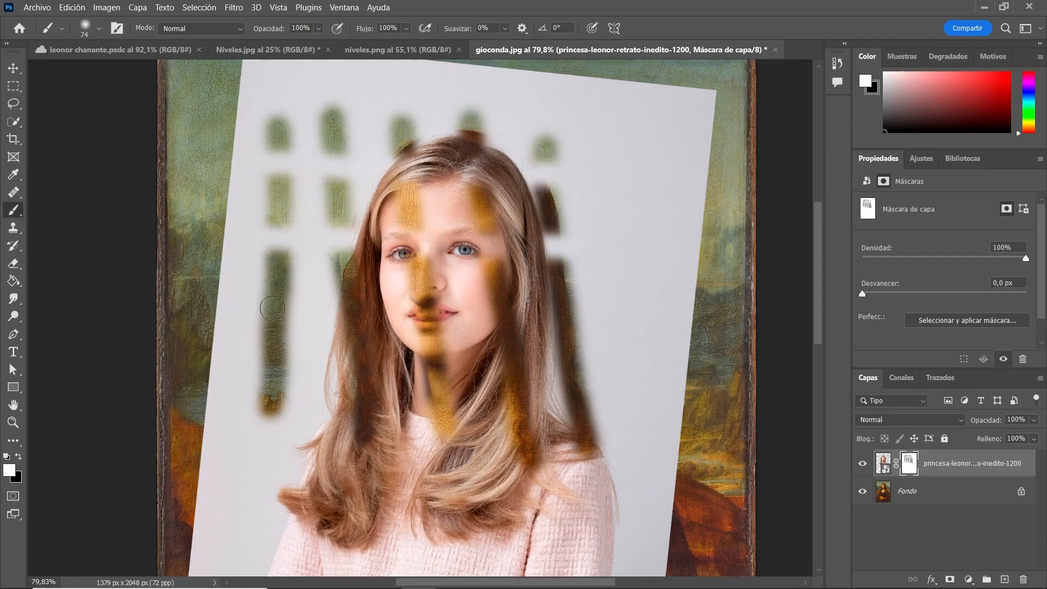
drag(272, 308, 660, 310)
drag(229, 377, 431, 378)
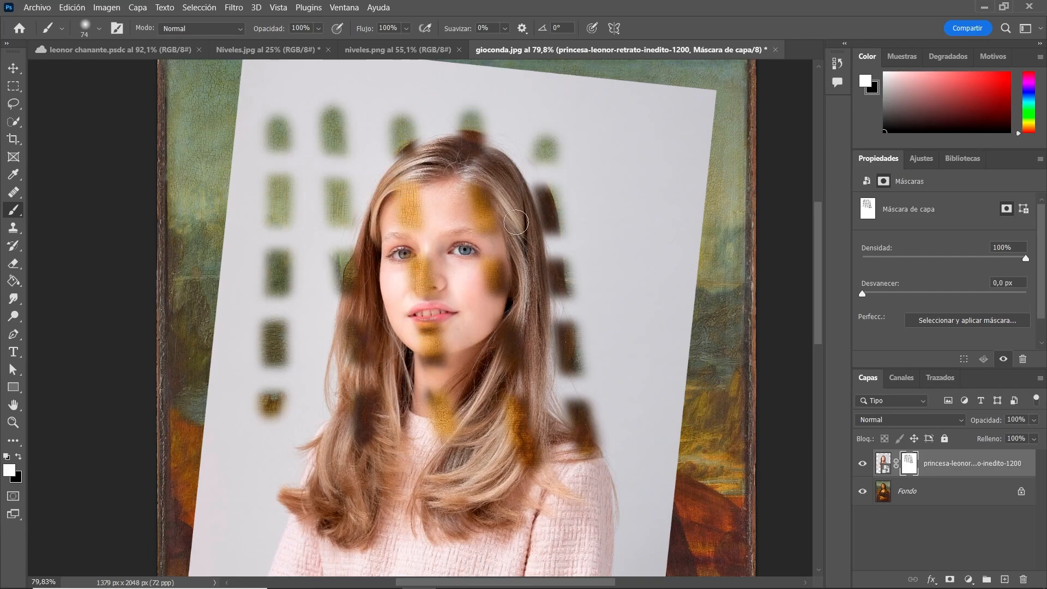
mouse_move(276, 107)
mouse_down()
mouse_move(379, 111)
mouse_move(356, 130)
mouse_move(269, 123)
mouse_move(368, 143)
mouse_move(357, 172)
mouse_move(224, 283)
mouse_move(221, 299)
mouse_move(254, 297)
mouse_move(290, 320)
mouse_move(291, 399)
mouse_move(369, 277)
mouse_move(387, 164)
mouse_move(370, 308)
mouse_move(325, 332)
mouse_move(400, 206)
mouse_move(429, 116)
mouse_move(418, 150)
mouse_move(565, 123)
mouse_move(639, 134)
mouse_move(478, 264)
mouse_move(610, 255)
mouse_move(401, 352)
mouse_move(423, 386)
mouse_move(420, 432)
mouse_move(407, 352)
mouse_up()
mouse_move(358, 321)
mouse_down()
mouse_move(393, 304)
mouse_move(355, 323)
mouse_move(512, 192)
mouse_move(455, 154)
mouse_up()
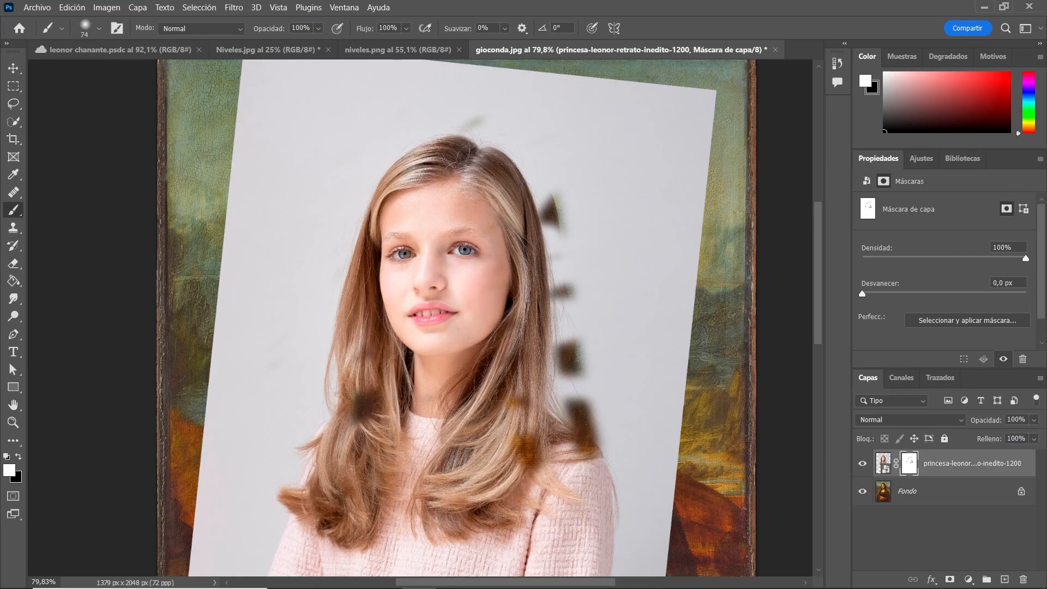
mouse_move(489, 109)
mouse_down()
mouse_move(548, 286)
mouse_move(556, 349)
mouse_move(566, 345)
mouse_move(574, 413)
mouse_move(587, 422)
mouse_move(589, 390)
mouse_move(551, 475)
mouse_move(512, 472)
mouse_move(558, 407)
mouse_move(402, 387)
mouse_up()
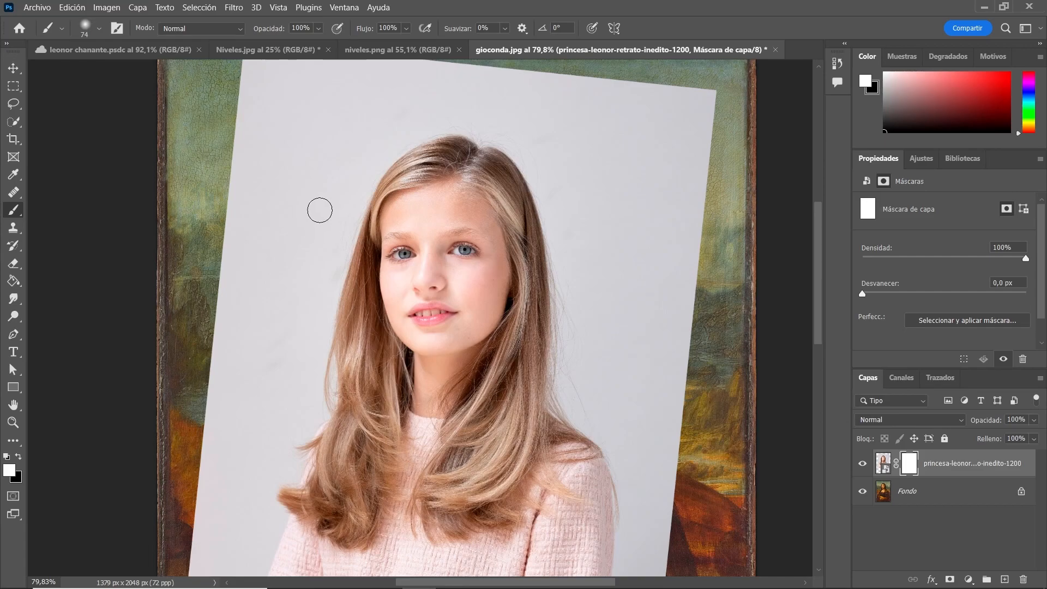
Reactivate the Brush tool and open its size, hardness and brush preset settings for inspection
click(12, 69)
click(14, 86)
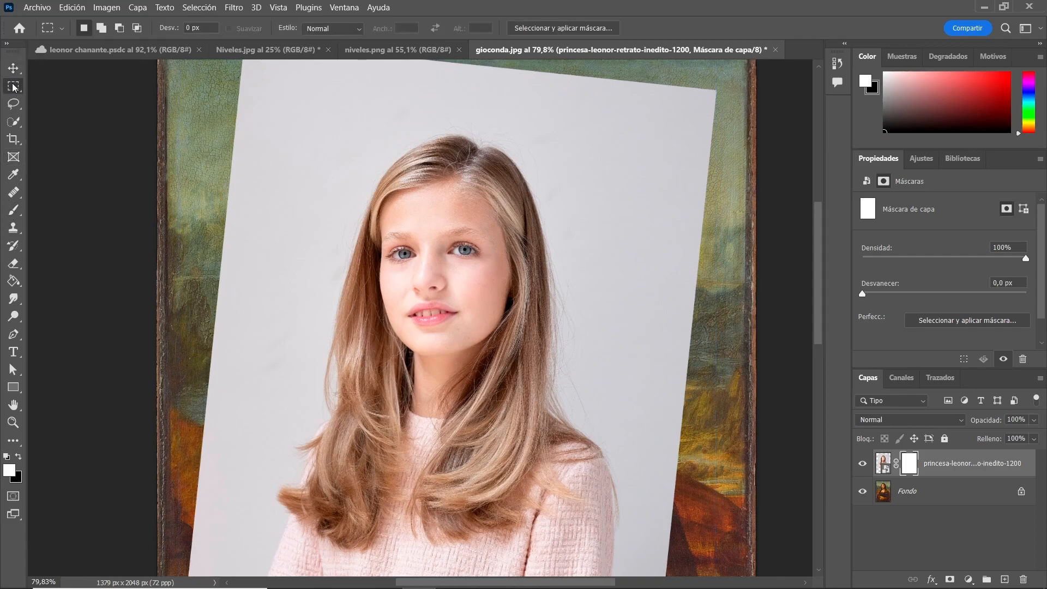
click(13, 210)
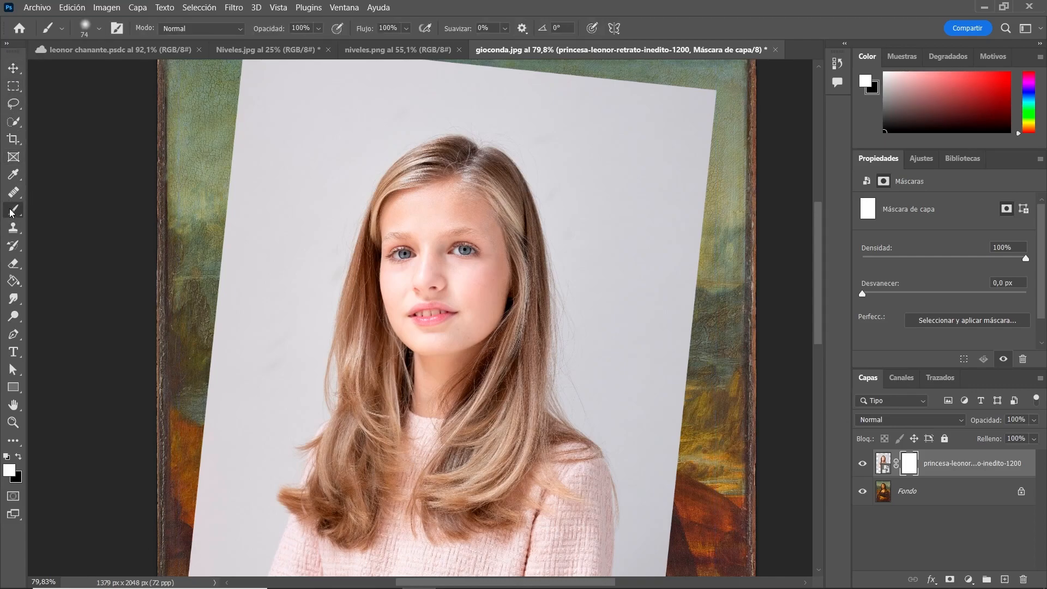
click(99, 28)
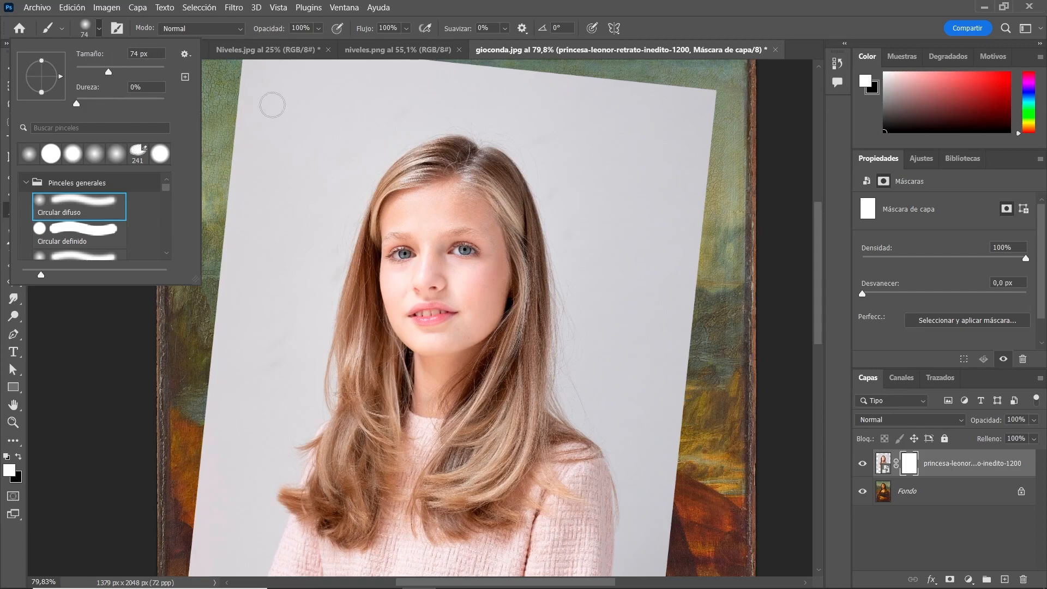
right_click(309, 197)
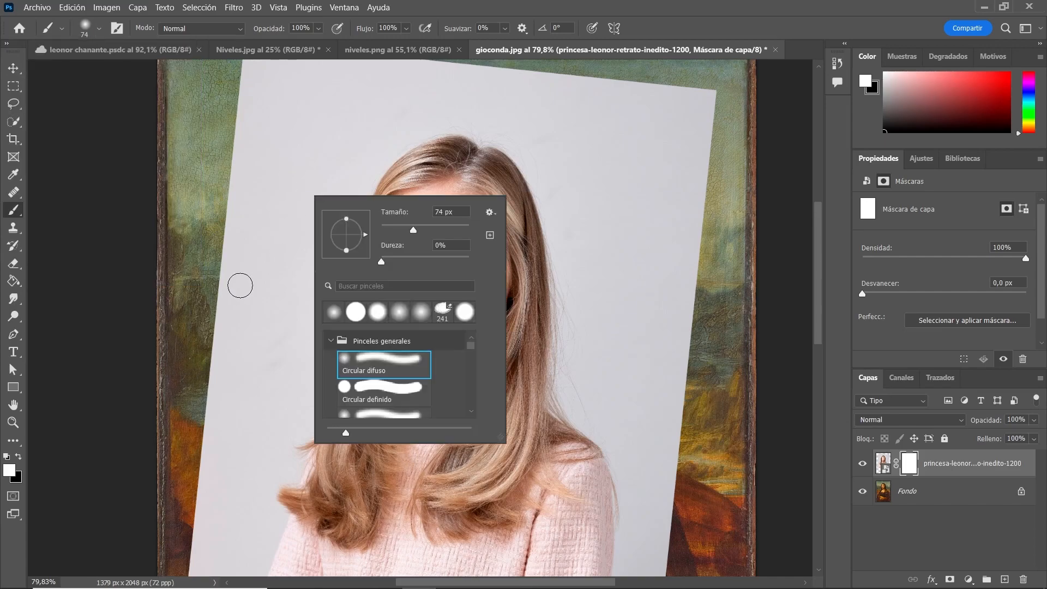
right_click(240, 285)
Set the brush hardness to 100% and paint a vertical black stroke on the mask beside the portrait's hair
right_click(451, 177)
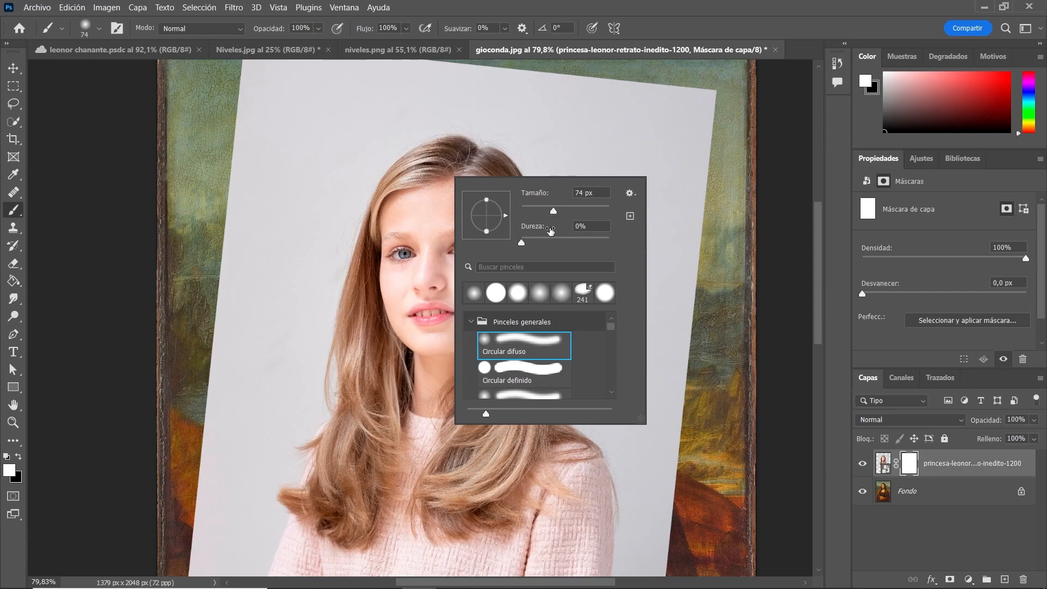
drag(533, 245, 539, 244)
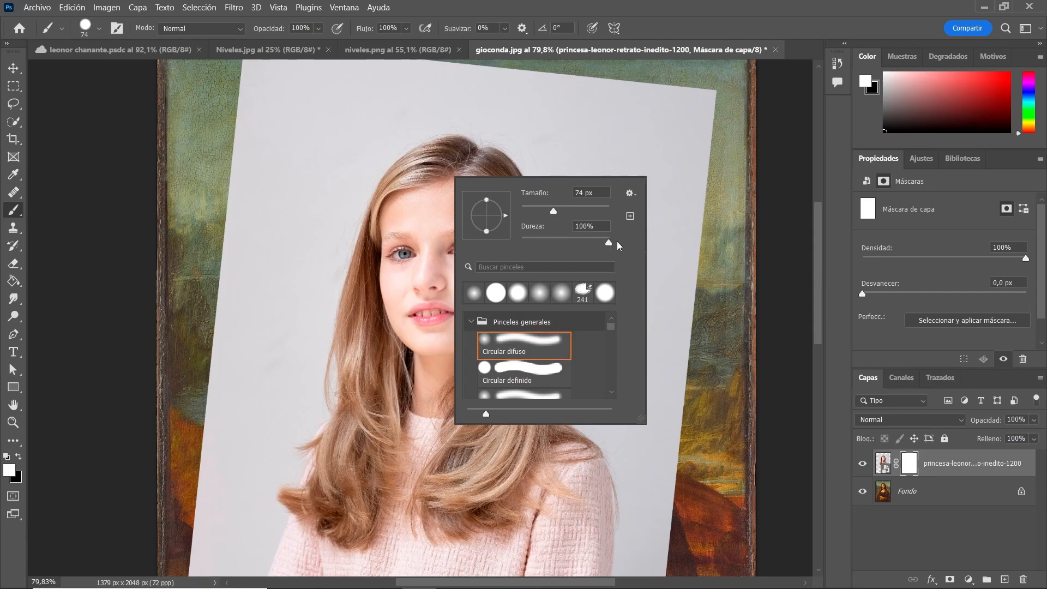
key(Return)
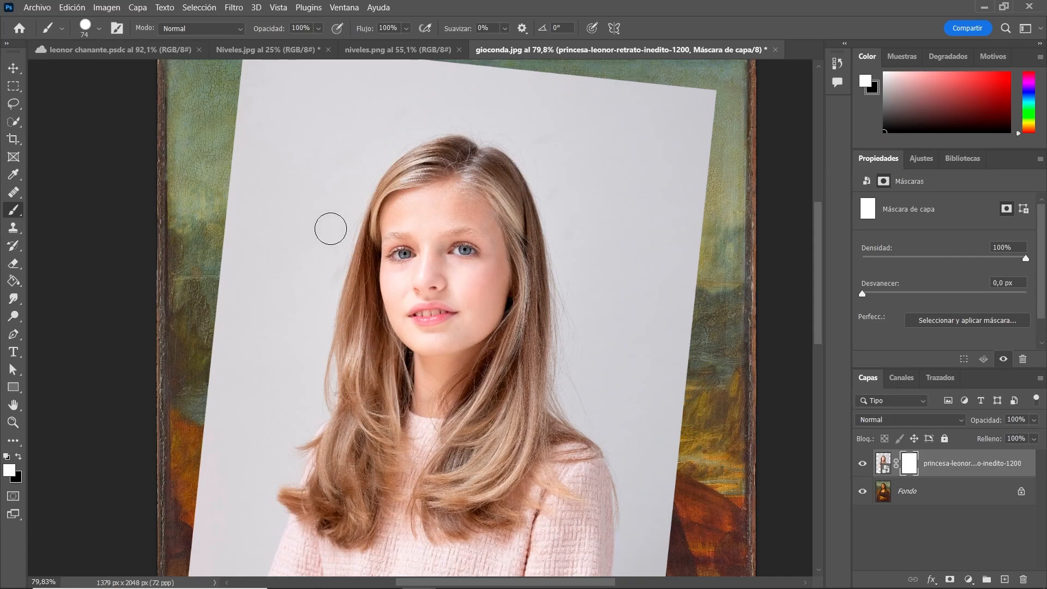
click(19, 459)
drag(282, 154, 273, 418)
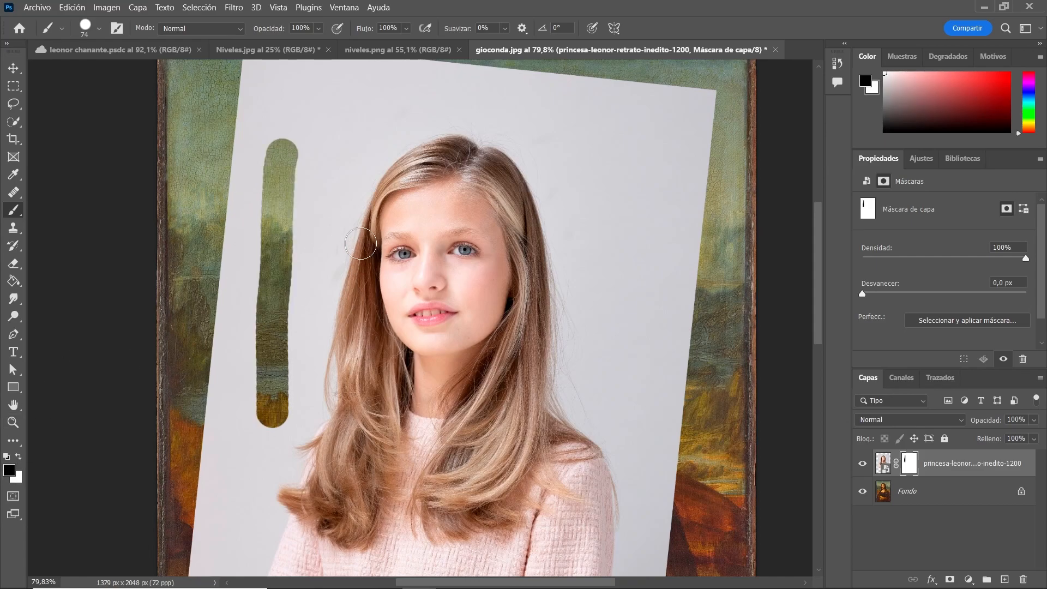
Set the brush hardness to 0% and paint a soft vertical black stroke on the mask along the hair's edge
right_click(363, 239)
drag(499, 312, 425, 320)
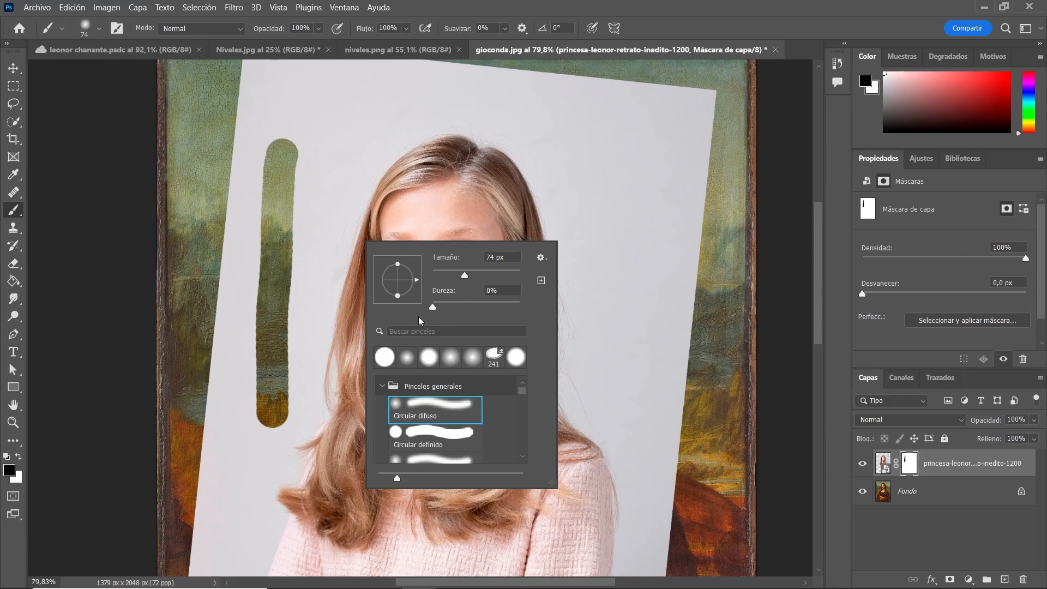
click(365, 187)
mouse_move(367, 154)
mouse_down()
mouse_move(358, 283)
mouse_move(368, 388)
mouse_up()
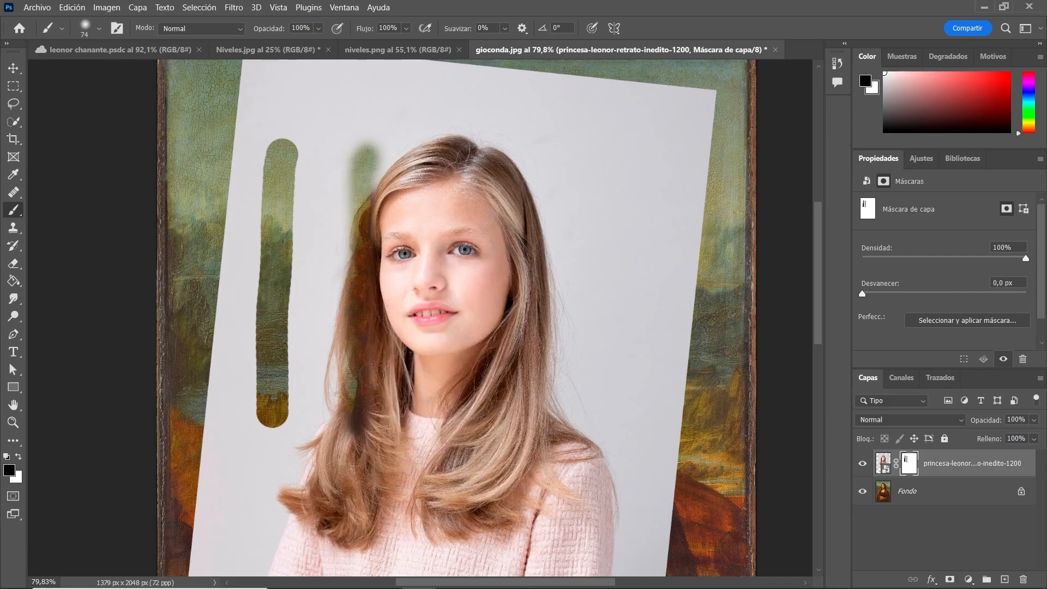
Compare the edges of the hard and soft strokes up close, and undo both test strokes on the mask
scroll(306, 174, up, 6)
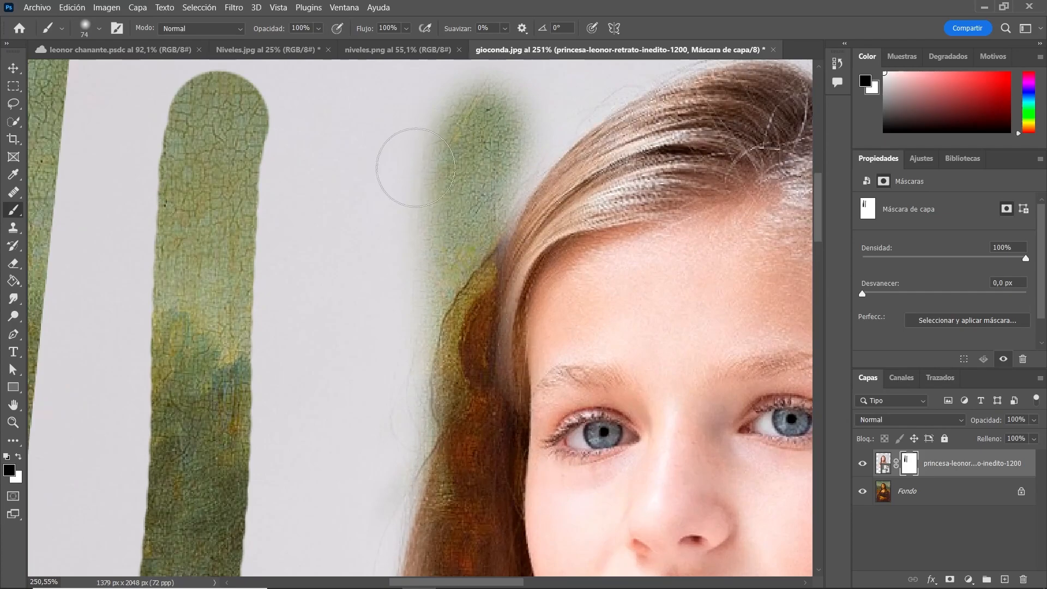
scroll(362, 194, down, 6)
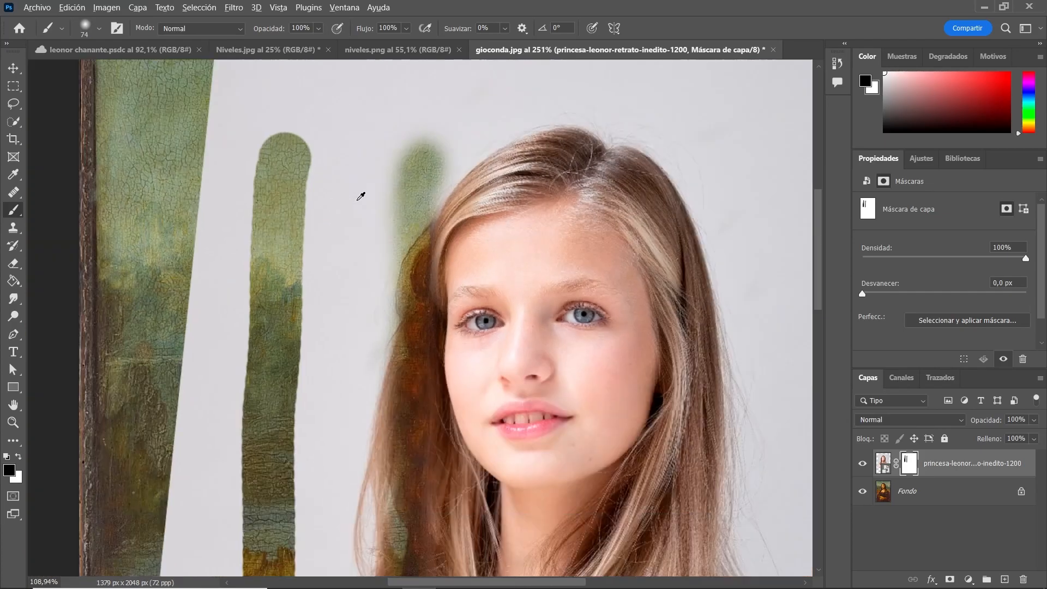
key(ctrl+z)
key(ctrl+z)
key(ctrl+z)
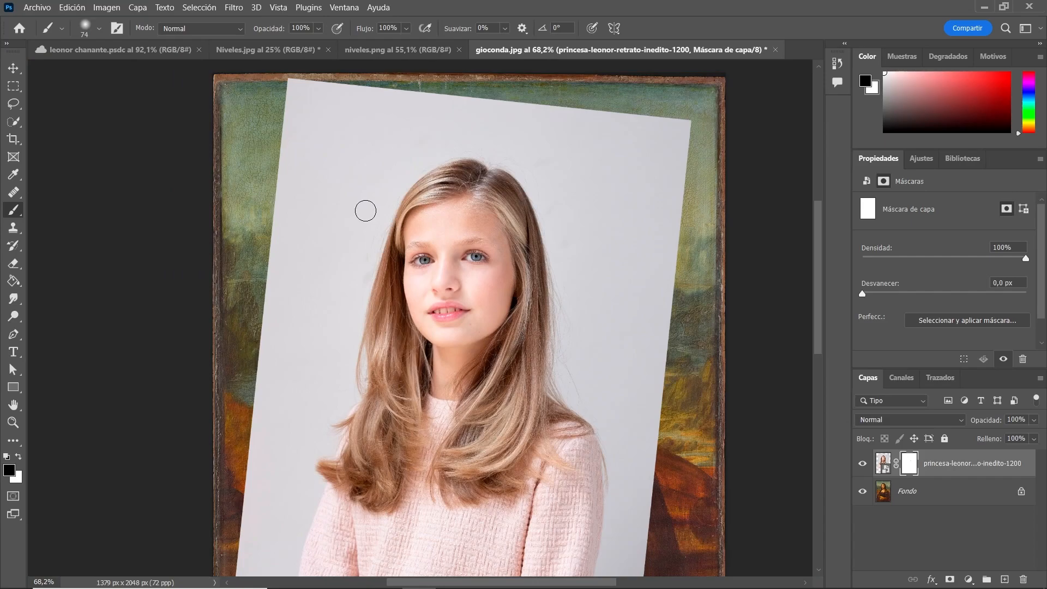
Enlarge the soft mask brush to 872 px and check its size and hardness settings
right_click(360, 212)
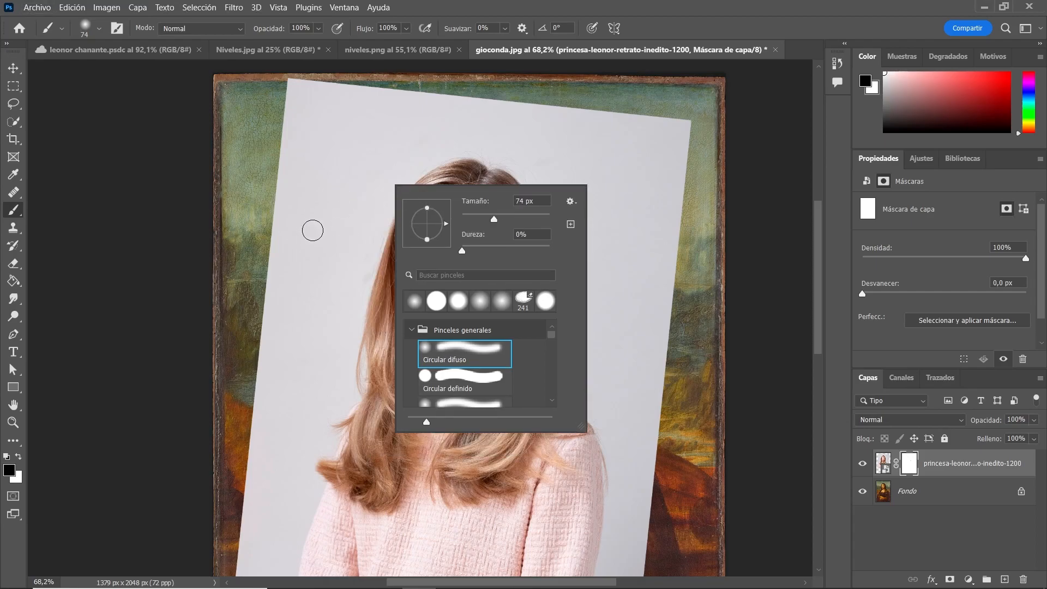
click(309, 228)
key(ctrl+z)
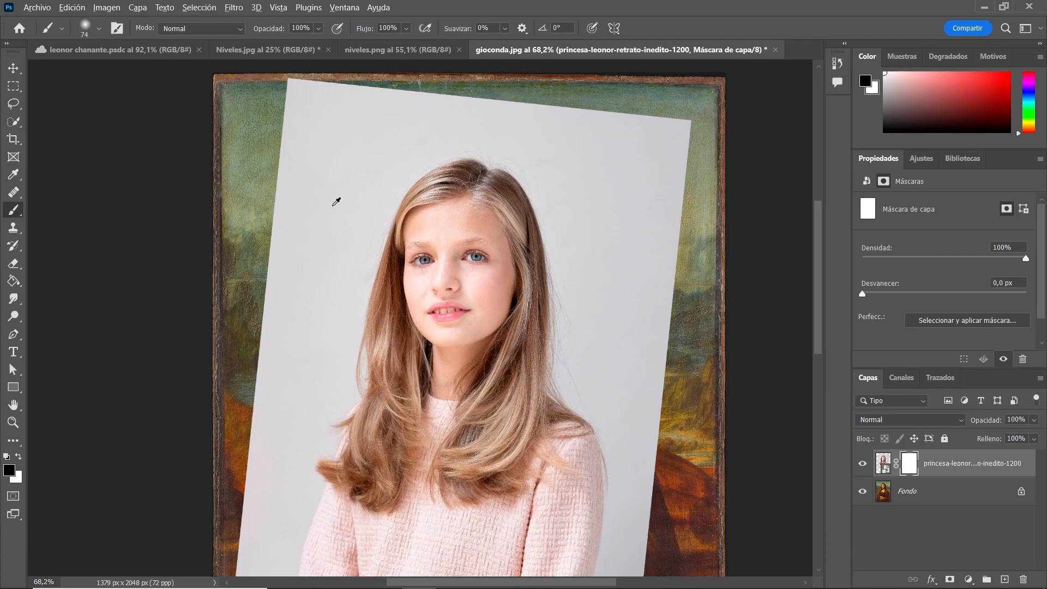
mouse_move(343, 203)
mouse_down()
mouse_move(551, 212)
mouse_move(387, 210)
mouse_move(622, 202)
mouse_move(510, 214)
mouse_move(366, 130)
mouse_up()
mouse_move(371, 53)
mouse_down()
mouse_move(357, 365)
mouse_move(345, 227)
mouse_move(357, 86)
mouse_move(373, 210)
mouse_move(349, 307)
mouse_move(349, 6)
mouse_move(497, 15)
mouse_move(481, 13)
mouse_up()
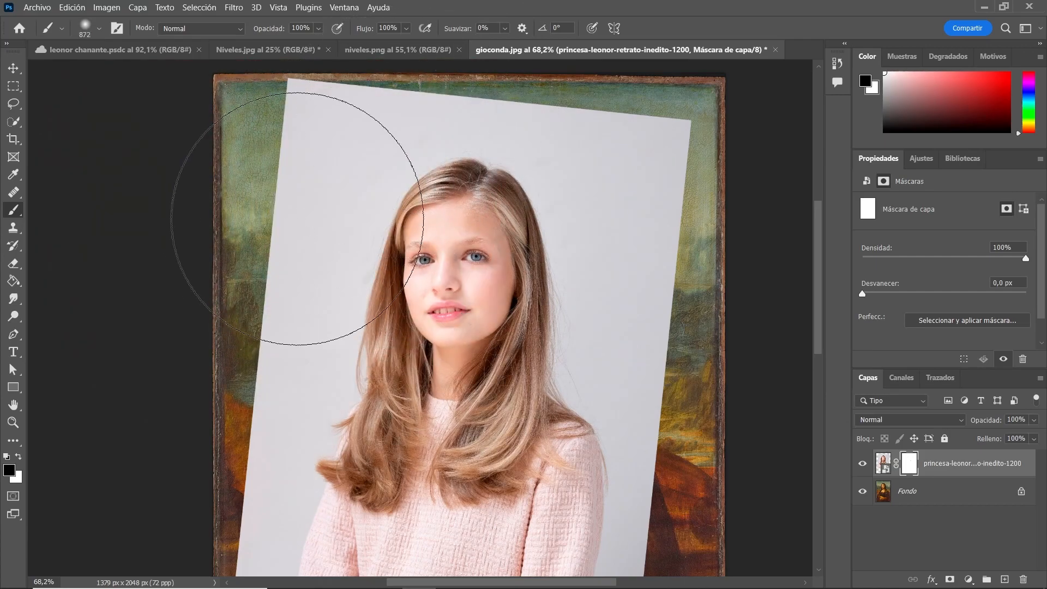
right_click(304, 229)
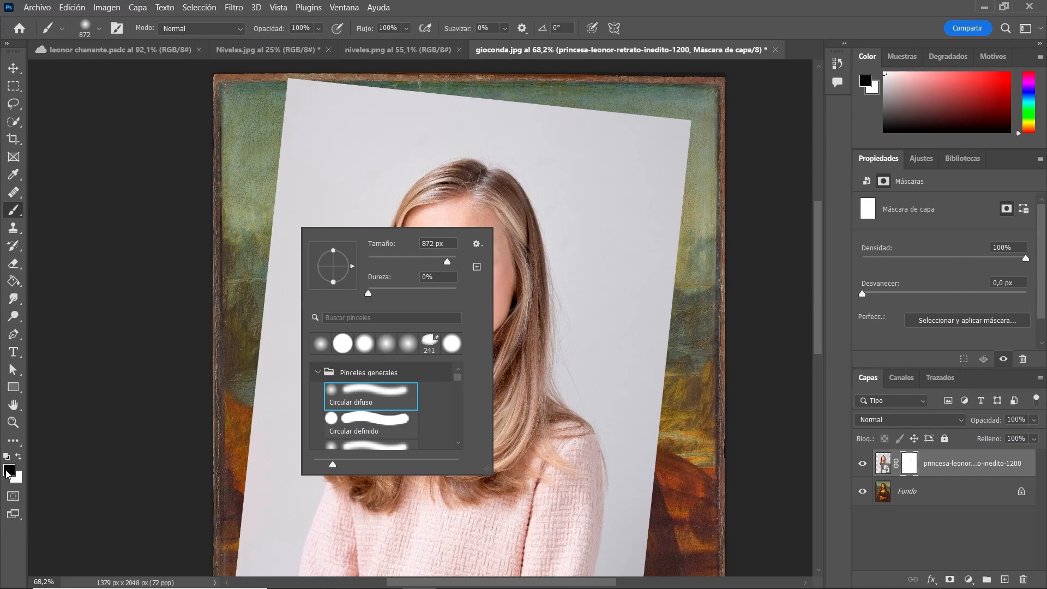
Paint the layer mask black over the portrait's background, hair and body to uncover the Mona Lisa around the face
mouse_move(678, 106)
mouse_down()
mouse_move(795, 152)
mouse_move(822, 241)
mouse_move(820, 394)
mouse_move(794, 484)
mouse_move(700, 586)
mouse_move(752, 423)
mouse_up()
scroll(703, 399, down, 3)
mouse_move(595, 472)
mouse_down()
mouse_move(140, 584)
mouse_move(554, 468)
mouse_move(52, 449)
mouse_move(46, 302)
mouse_move(155, 327)
mouse_move(154, 255)
mouse_up()
scroll(206, 229, up, 3)
scroll(207, 230, up, 1)
mouse_move(207, 229)
mouse_down()
mouse_move(234, 129)
mouse_move(260, 100)
mouse_move(392, 122)
mouse_move(636, 77)
mouse_move(684, 89)
mouse_move(677, 162)
mouse_move(719, 426)
mouse_move(692, 392)
mouse_up()
scroll(692, 393, down, 3)
mouse_move(706, 182)
mouse_down()
mouse_move(683, 322)
mouse_move(669, 326)
mouse_move(660, 311)
mouse_move(668, 361)
mouse_move(523, 520)
mouse_move(465, 531)
mouse_move(569, 503)
mouse_move(265, 514)
mouse_move(169, 502)
mouse_move(368, 463)
mouse_move(495, 461)
mouse_move(245, 433)
mouse_move(215, 307)
mouse_move(218, 263)
mouse_move(236, 279)
mouse_move(235, 323)
mouse_move(257, 100)
mouse_move(277, 65)
mouse_move(411, 30)
mouse_move(500, 26)
mouse_move(572, 48)
mouse_move(634, 95)
mouse_move(609, 75)
mouse_move(640, 159)
mouse_move(617, 154)
mouse_up()
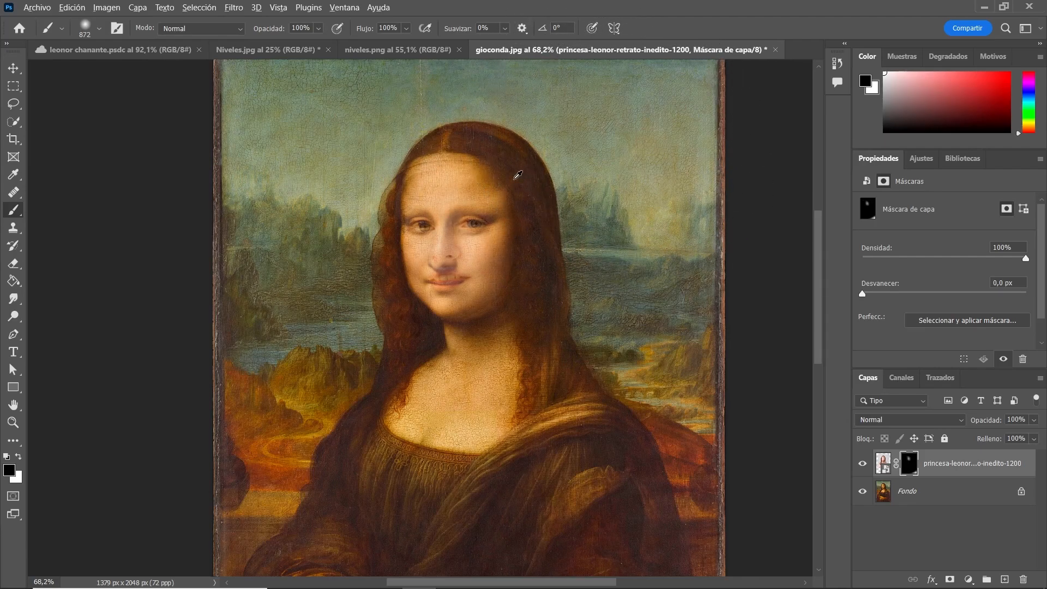
Switch the paint colour to white, reduce the brush to 191 px and reveal the portrait's eyes, nose and mouth on the mask
scroll(503, 185, up, 8)
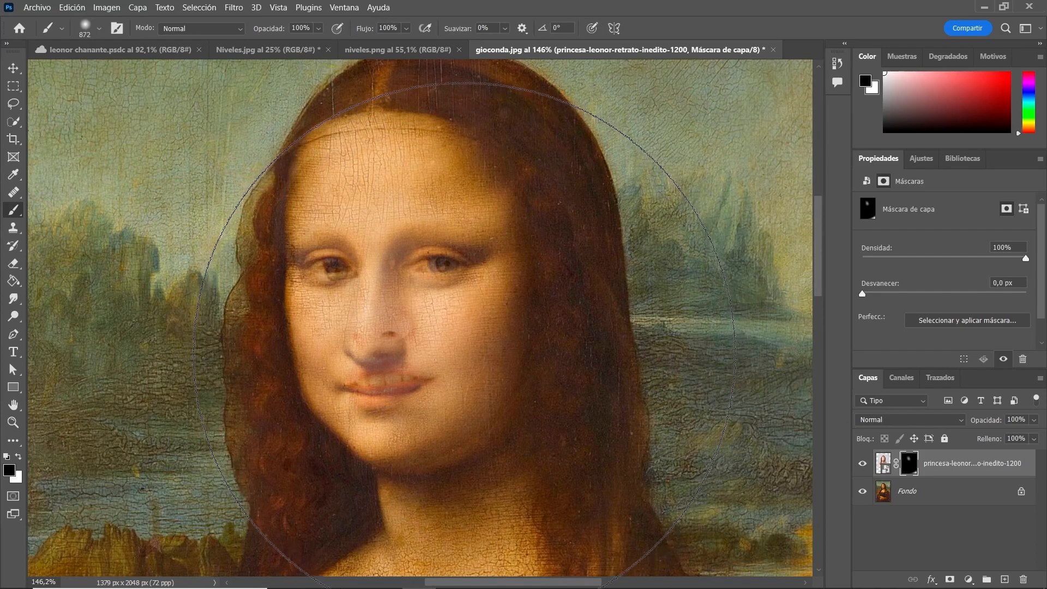
click(19, 458)
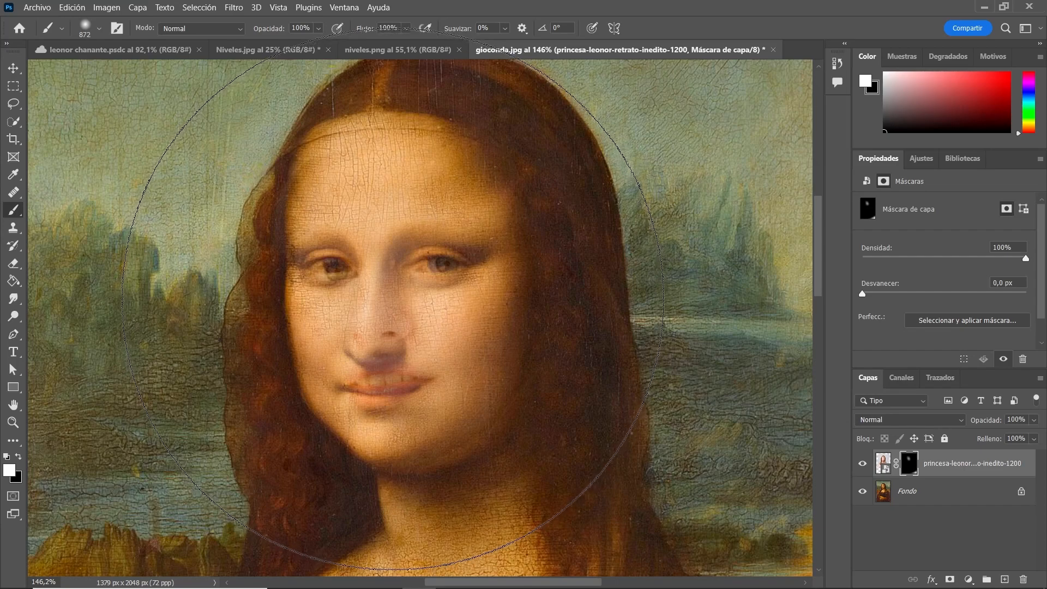
drag(449, 260, 108, 278)
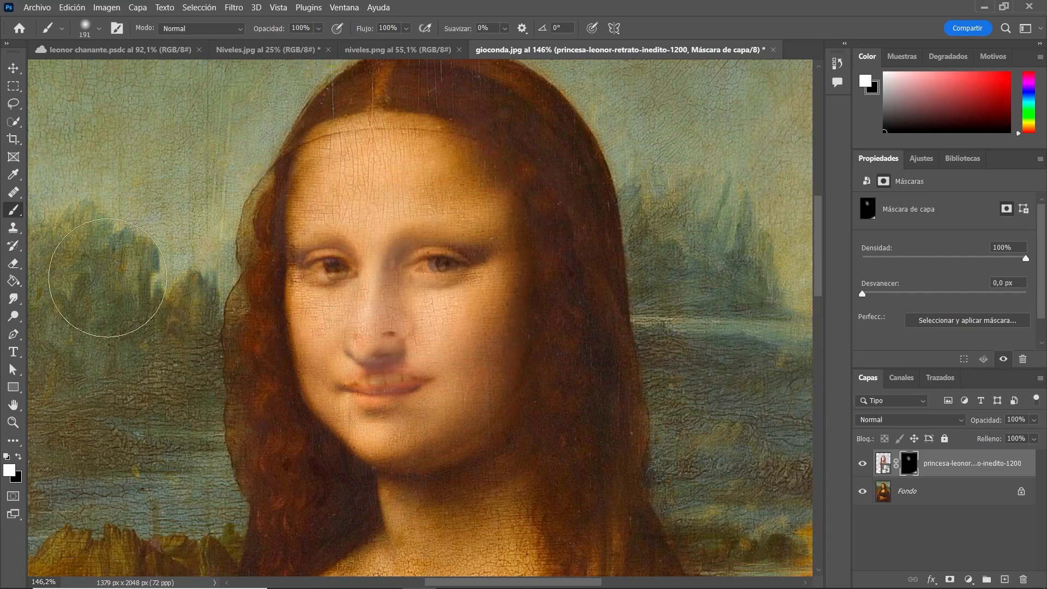
mouse_move(424, 267)
mouse_down()
mouse_move(433, 264)
mouse_move(381, 300)
mouse_move(404, 327)
mouse_move(387, 342)
mouse_move(358, 257)
mouse_move(480, 224)
mouse_up()
Switch to black with a 62 px brush and mask the portrait along the painted hair on the left side of the face
scroll(480, 223, up, 5)
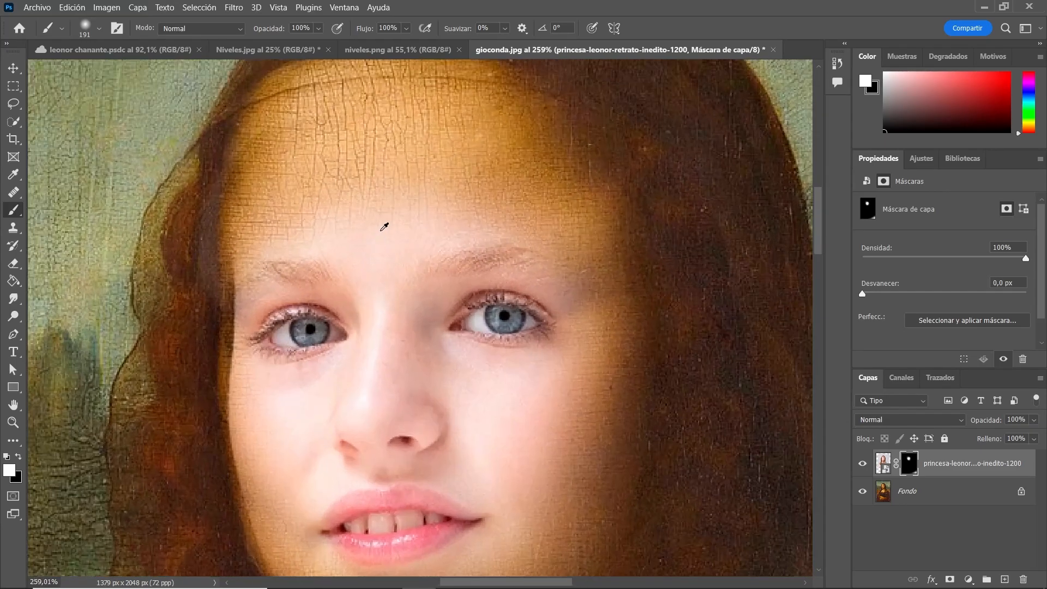
scroll(369, 213, down, 3)
scroll(636, 397, down, 5)
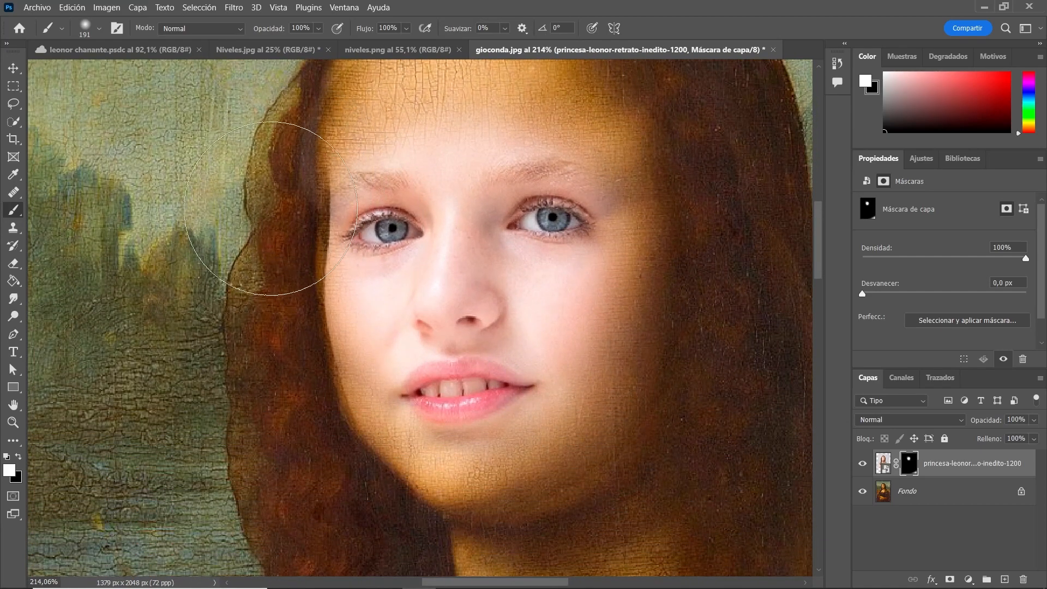
scroll(281, 235, up, 3)
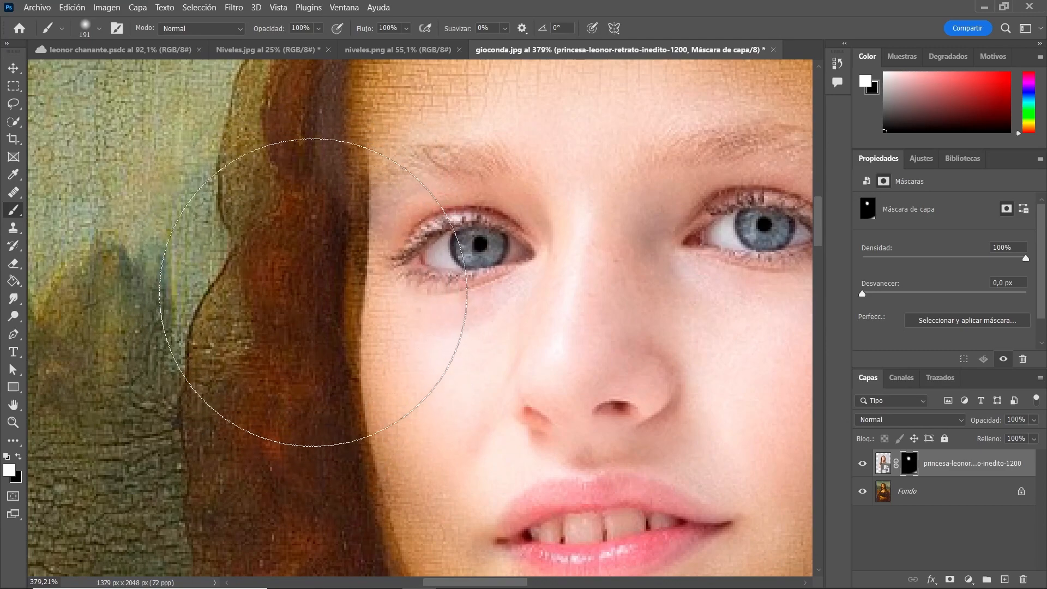
click(18, 457)
drag(232, 282, 56, 297)
mouse_move(318, 267)
mouse_down()
mouse_move(301, 285)
mouse_move(300, 327)
mouse_move(358, 513)
mouse_up()
scroll(294, 470, down, 3)
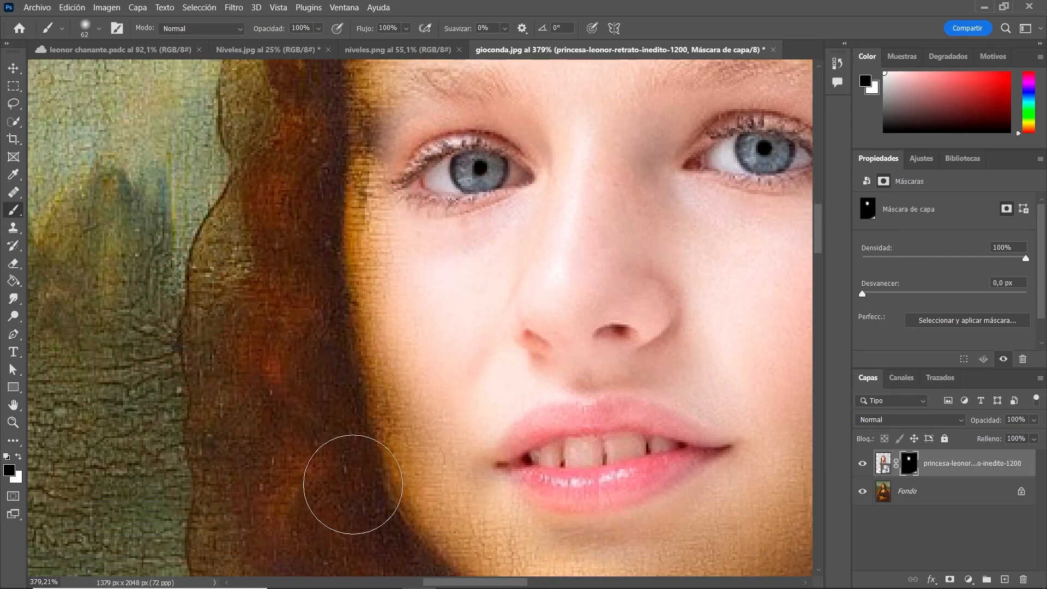
Touch up the mask in black at the temple beside the outer corner of the left-hand eye
scroll(321, 163, down, 3)
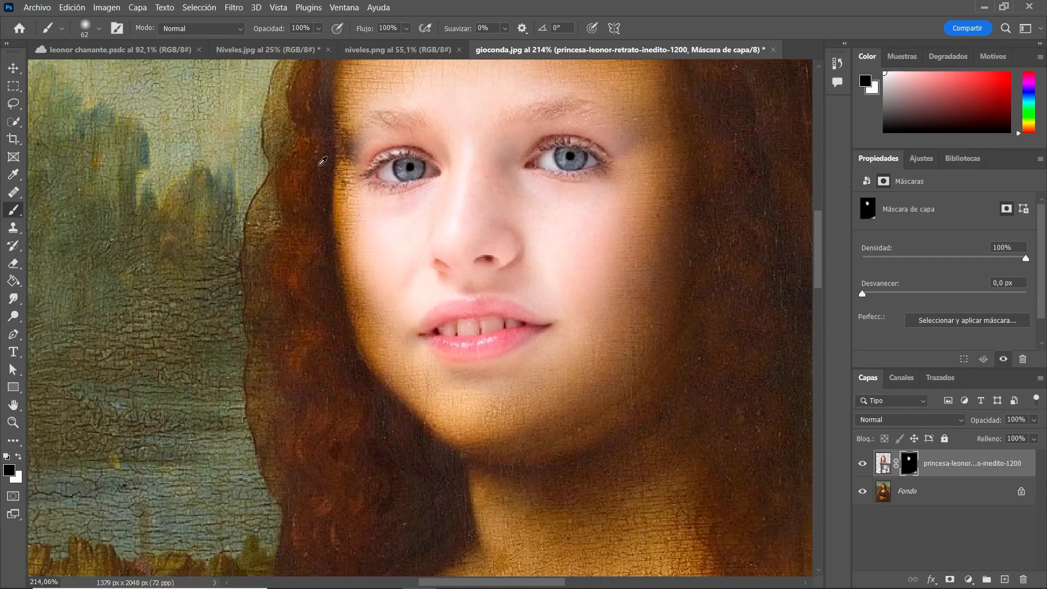
scroll(323, 162, down, 2)
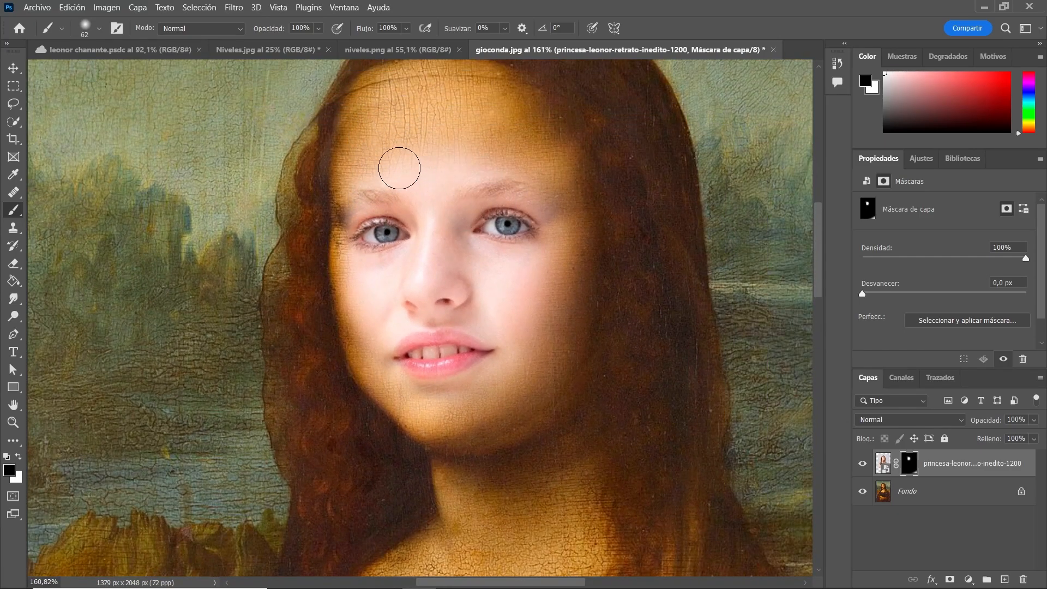
scroll(400, 168, up, 2)
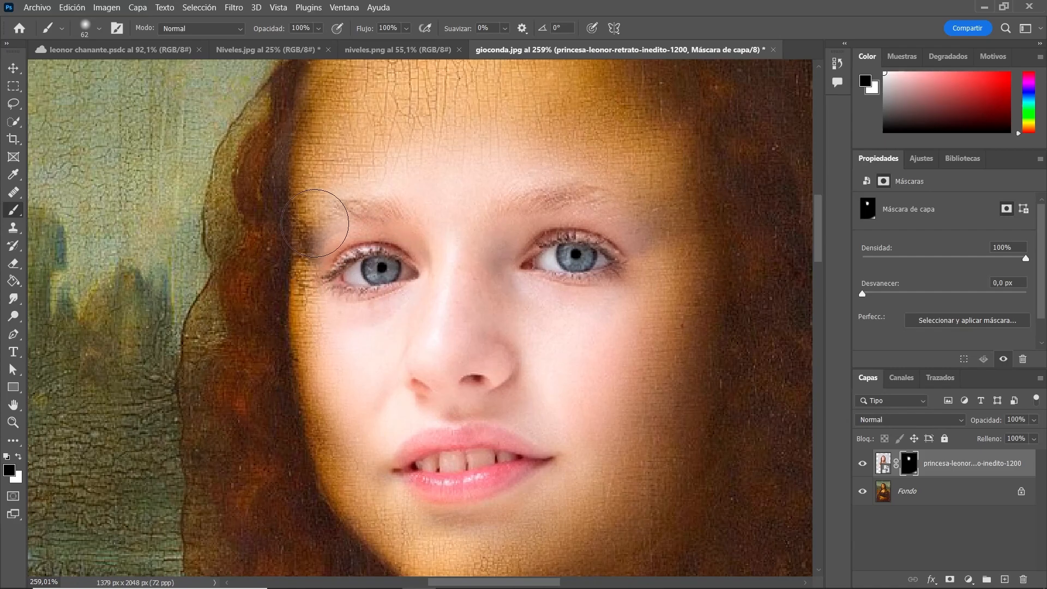
scroll(308, 226, up, 1)
mouse_move(320, 234)
mouse_down()
mouse_move(292, 227)
mouse_move(285, 234)
mouse_move(297, 240)
mouse_up()
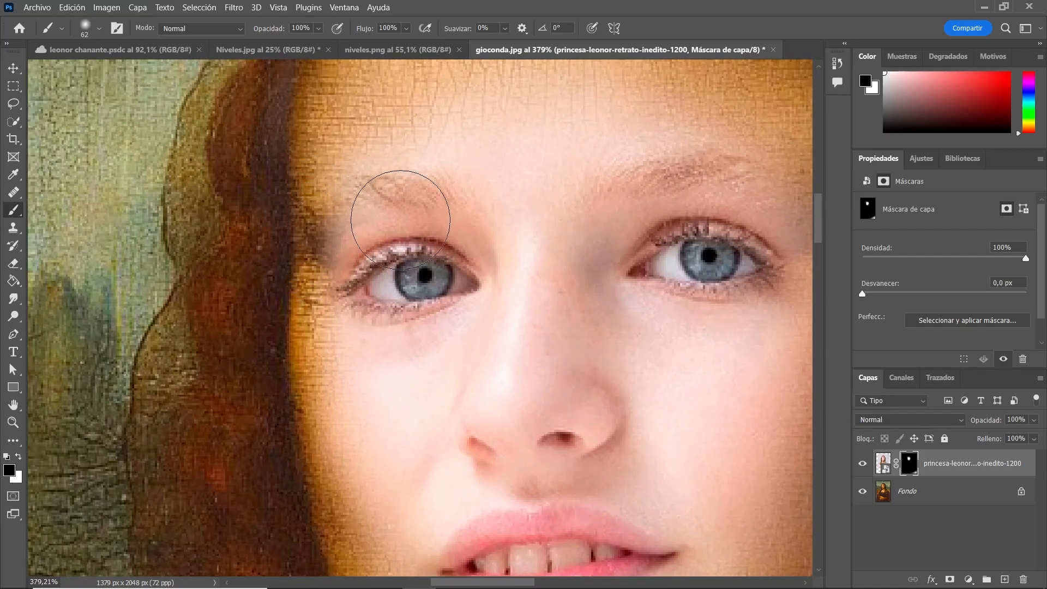
scroll(400, 220, down, 5)
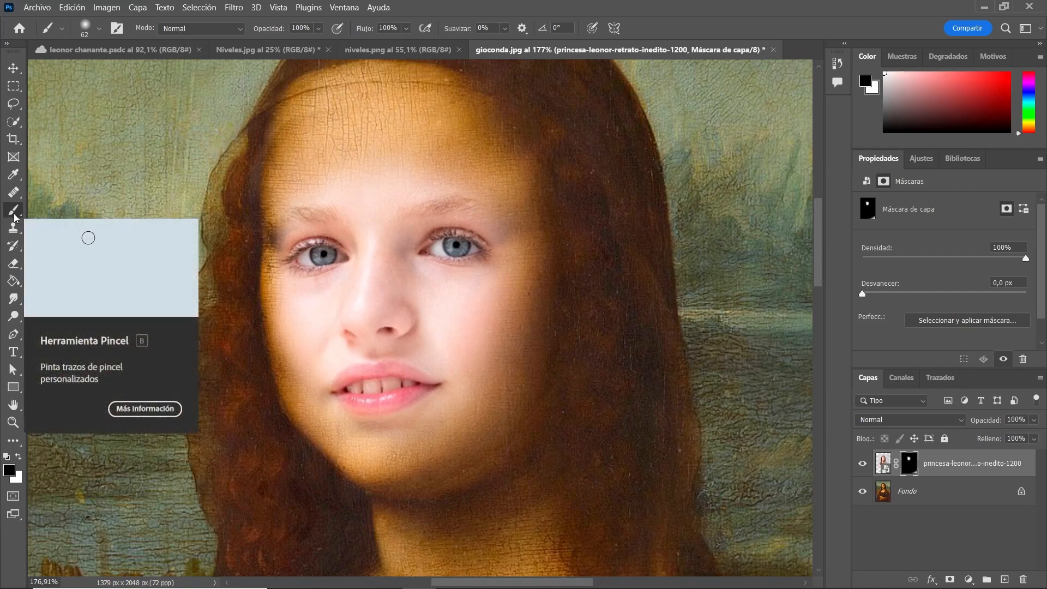
Select the portrait layer's image instead of its mask and shift it slightly left to X 44 px
click(16, 69)
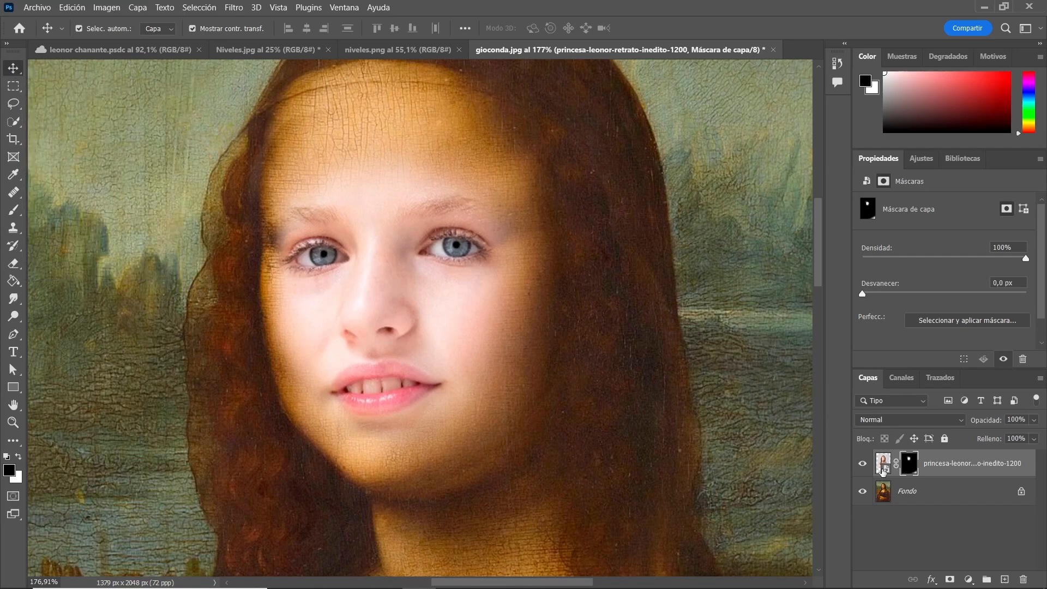
click(884, 464)
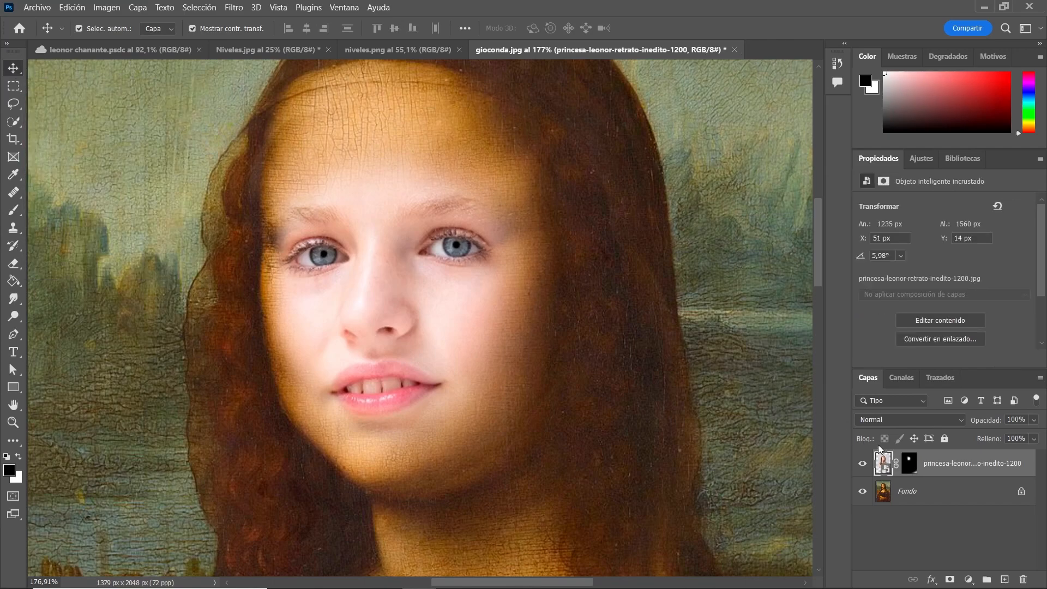
drag(414, 291, 409, 295)
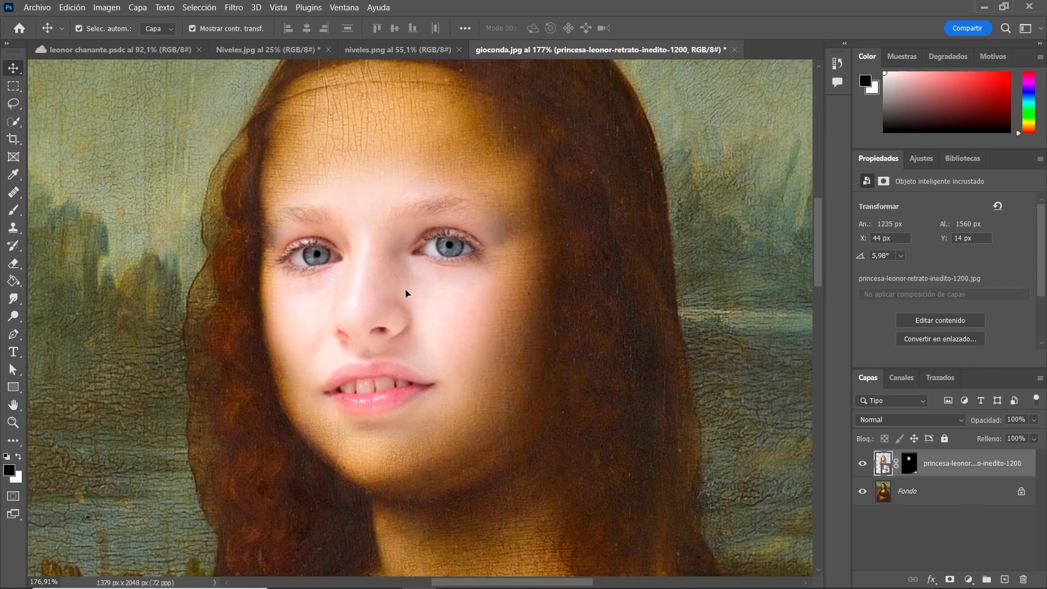
Reactivate the layer mask and paint white with a 74 px brush around the outer corners of both eyes
click(909, 464)
click(15, 211)
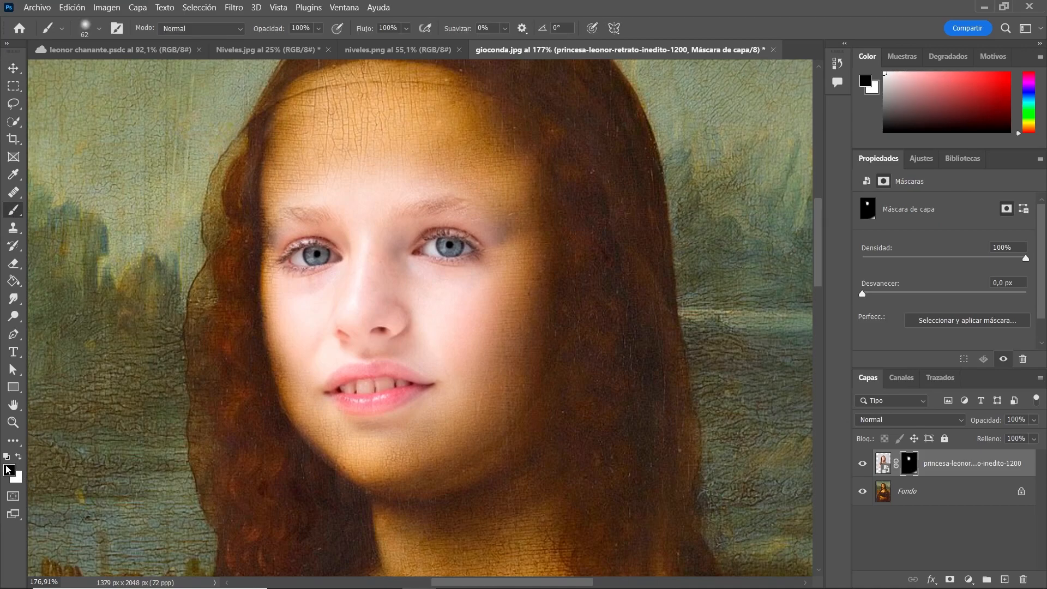
click(18, 457)
mouse_move(499, 283)
mouse_down()
mouse_move(512, 284)
mouse_move(462, 225)
mouse_up()
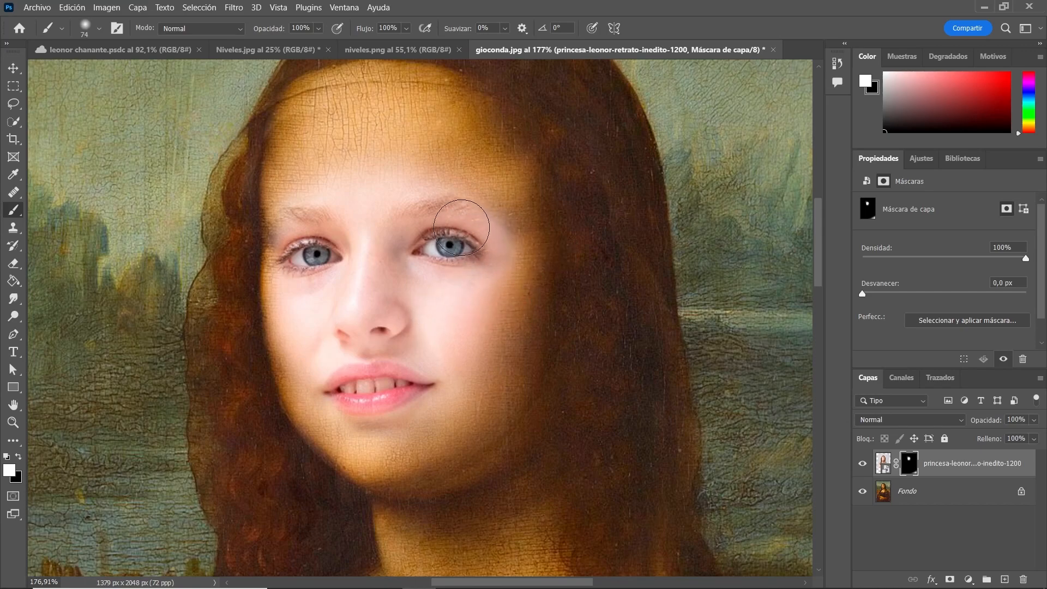
drag(293, 258, 299, 246)
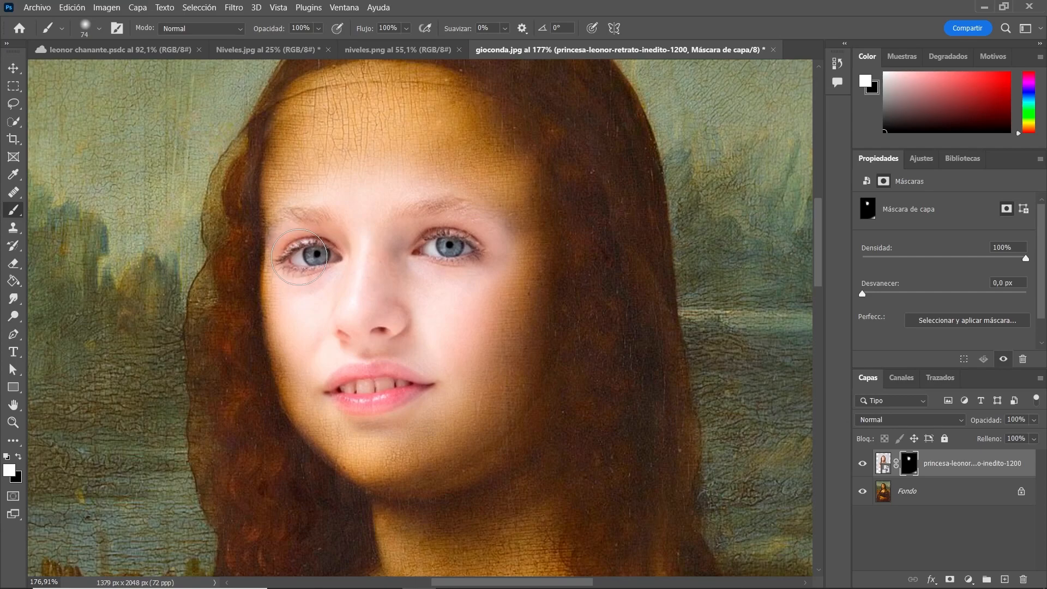
Add a Levels adjustment layer above the portrait layer in the gioconda.jpg document
scroll(445, 224, down, 5)
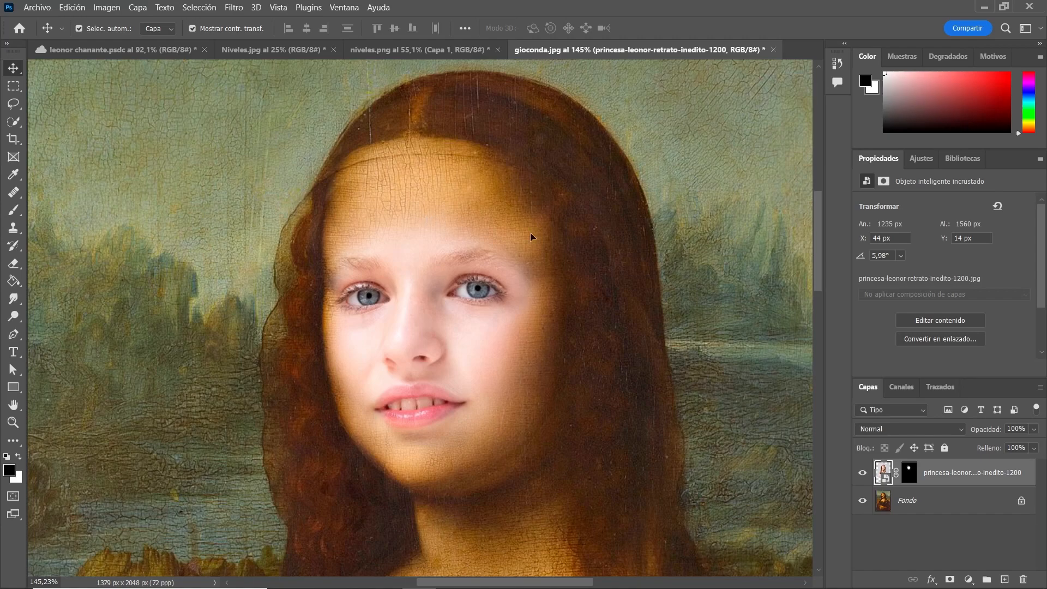
click(969, 579)
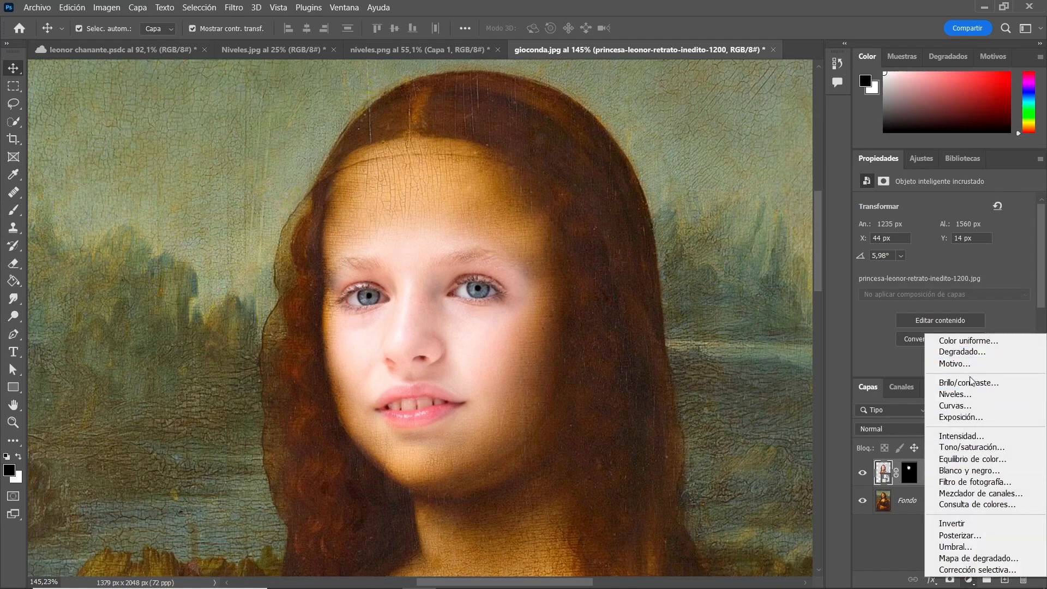
click(973, 395)
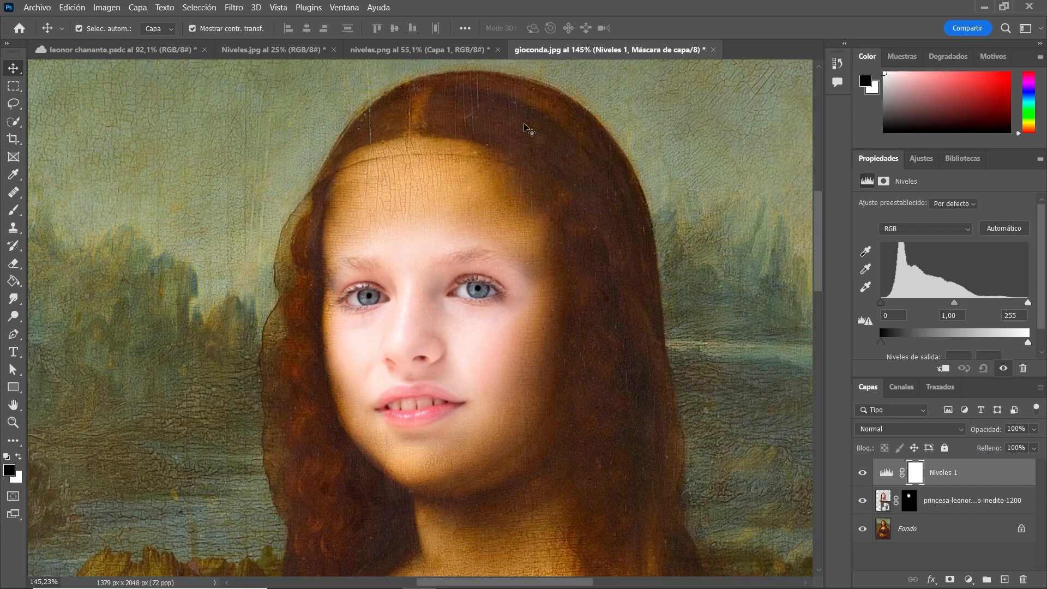
Switch to Niveles.jpg and add a Levels adjustment layer with the black input at 37 and the white input at 221
click(292, 56)
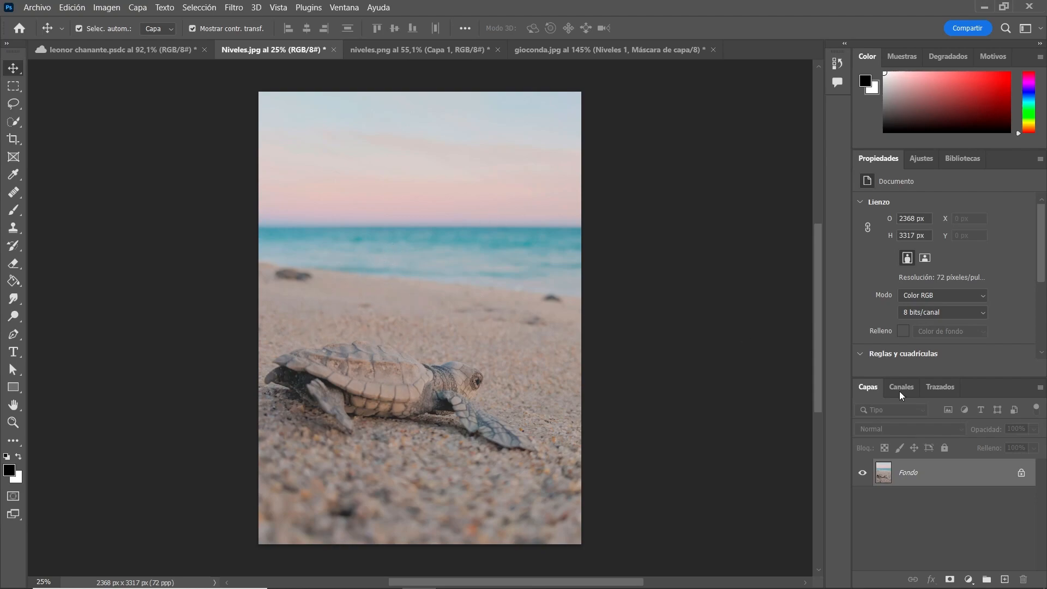
click(969, 578)
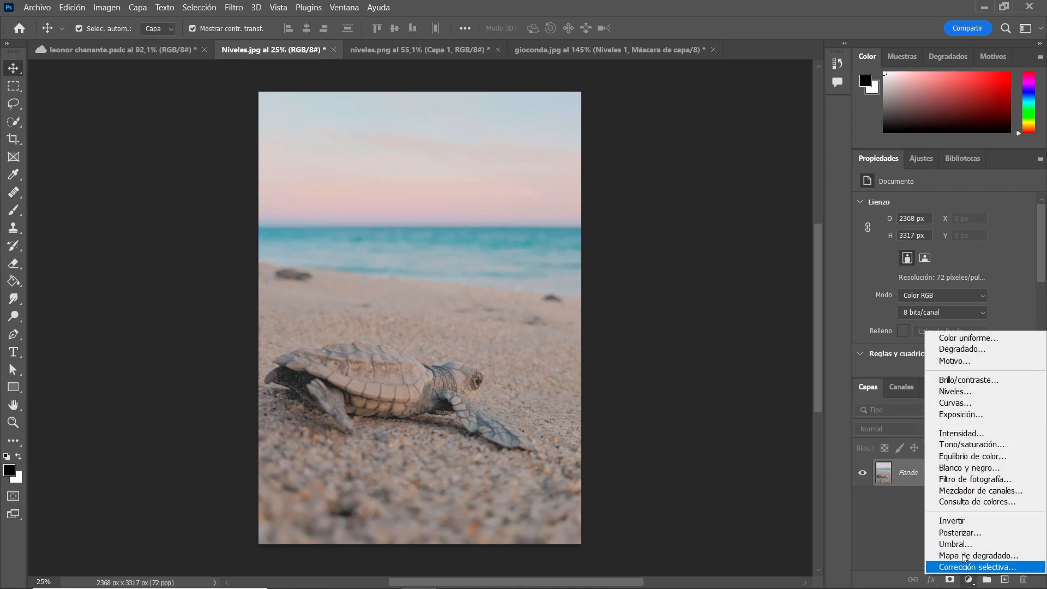
click(951, 391)
drag(876, 305, 903, 307)
drag(1027, 303, 1009, 306)
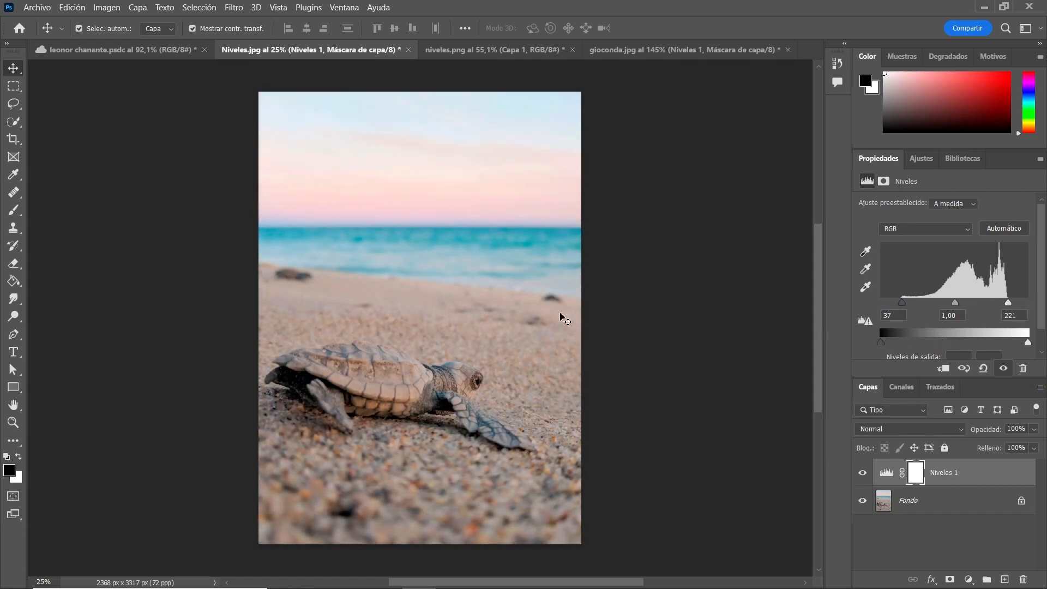
Compare the turtle photo with and without the Levels adjustment by toggling the visibility of the adjustment and background layers
click(862, 473)
click(863, 474)
click(863, 474)
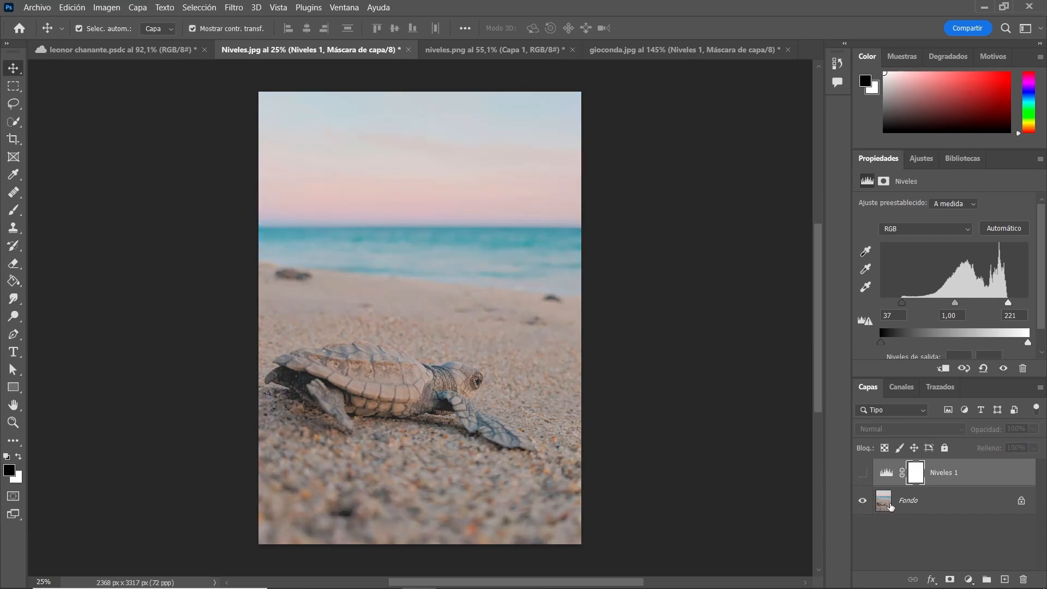
click(863, 474)
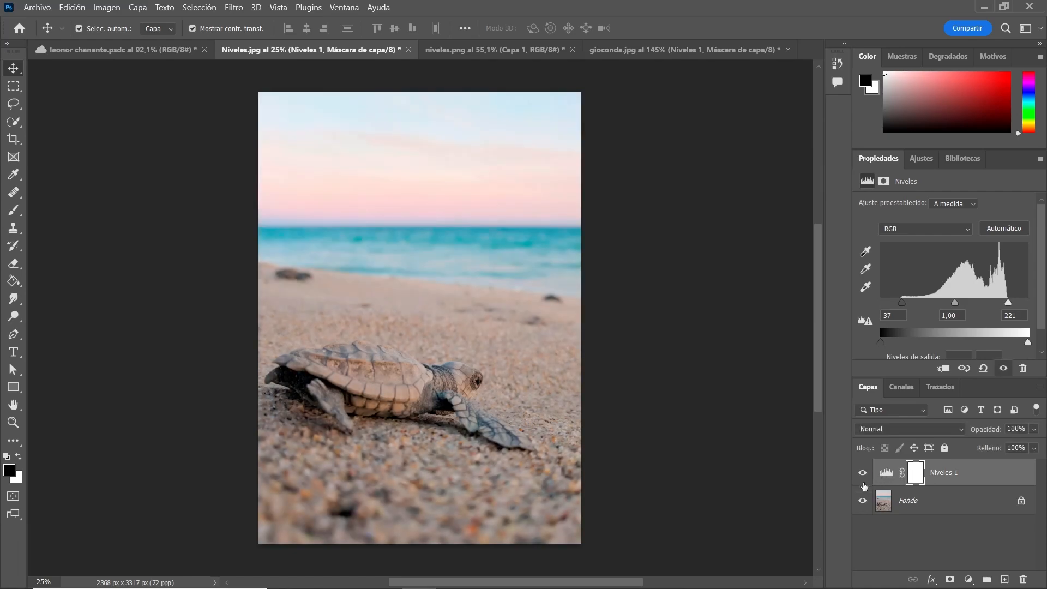
click(863, 500)
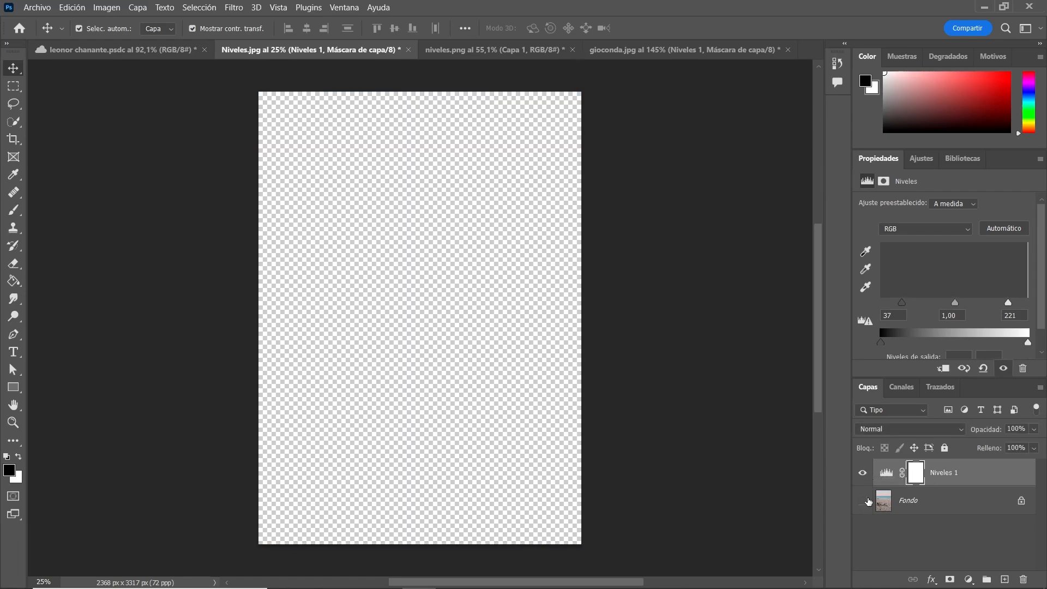
click(863, 500)
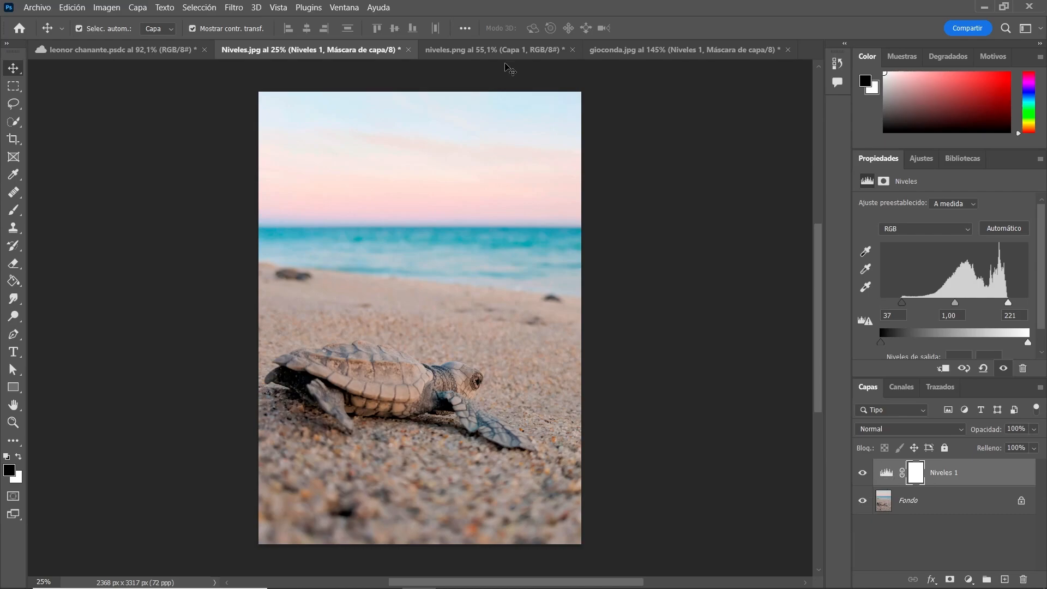
Switch to niveles.png, add a Levels adjustment layer above the grayscale and color bars, and enlarge the adjustment's settings area
click(506, 51)
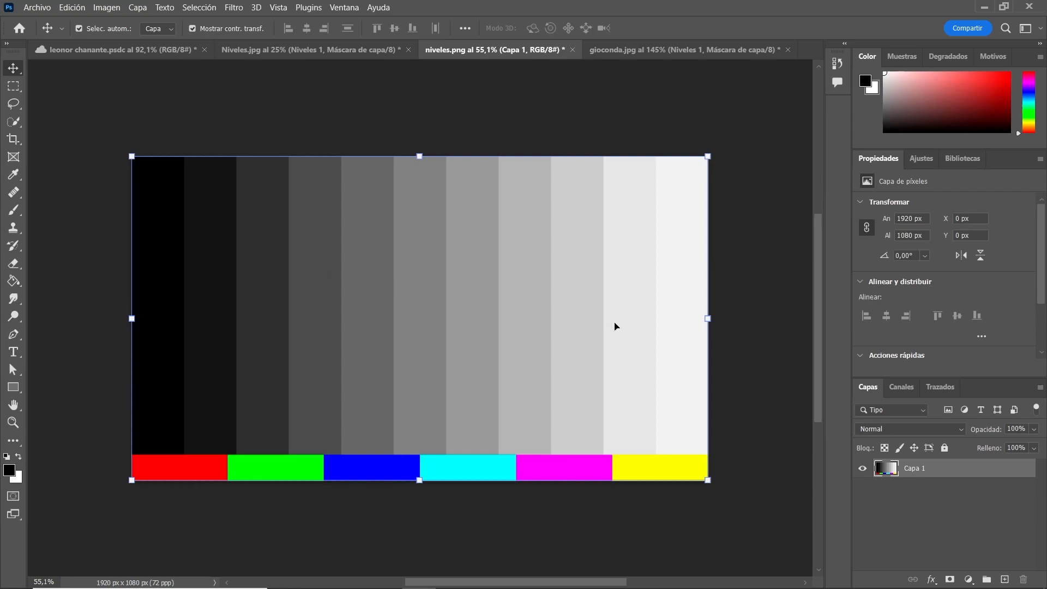
click(969, 579)
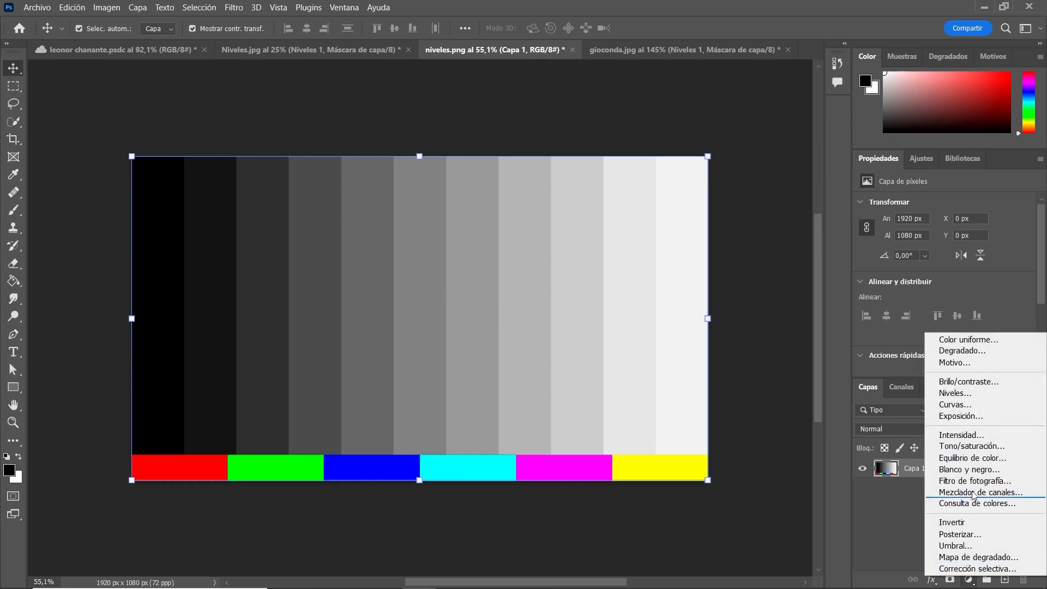
click(970, 394)
drag(901, 380, 909, 312)
mouse_move(1043, 226)
mouse_down()
mouse_move(1044, 248)
mouse_move(1044, 238)
mouse_up()
drag(895, 312, 880, 395)
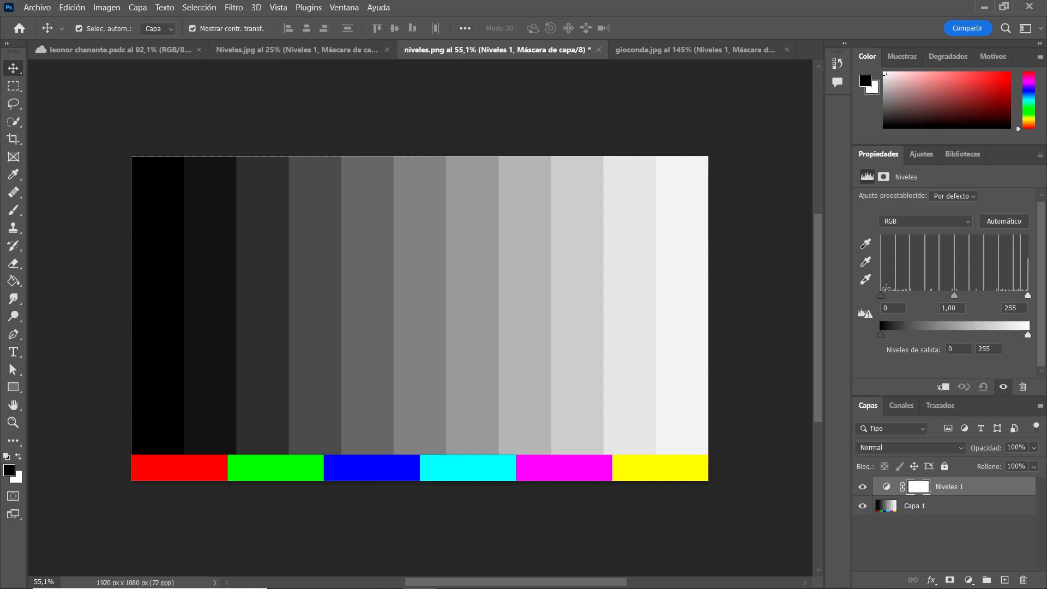
Test the RGB input and output levels on the bar chart, leaving the midtone input at 0.97 and the other values at their limits
drag(881, 295, 863, 310)
mouse_move(1029, 296)
mouse_down()
mouse_move(961, 301)
mouse_move(1032, 308)
mouse_up()
mouse_move(955, 301)
mouse_down()
mouse_move(946, 303)
mouse_move(965, 304)
mouse_move(955, 304)
mouse_up()
mouse_move(879, 335)
mouse_down()
mouse_move(956, 344)
mouse_move(875, 347)
mouse_up()
mouse_move(1028, 341)
mouse_down()
mouse_move(971, 342)
mouse_move(1041, 338)
mouse_up()
mouse_move(881, 335)
mouse_down()
mouse_move(965, 337)
mouse_move(880, 336)
mouse_up()
mouse_move(1025, 338)
mouse_down()
mouse_move(872, 334)
mouse_move(1043, 338)
mouse_up()
Try shifting the Blue channel's black and white input levels on the bar chart, and return them to 0 and 255
click(935, 220)
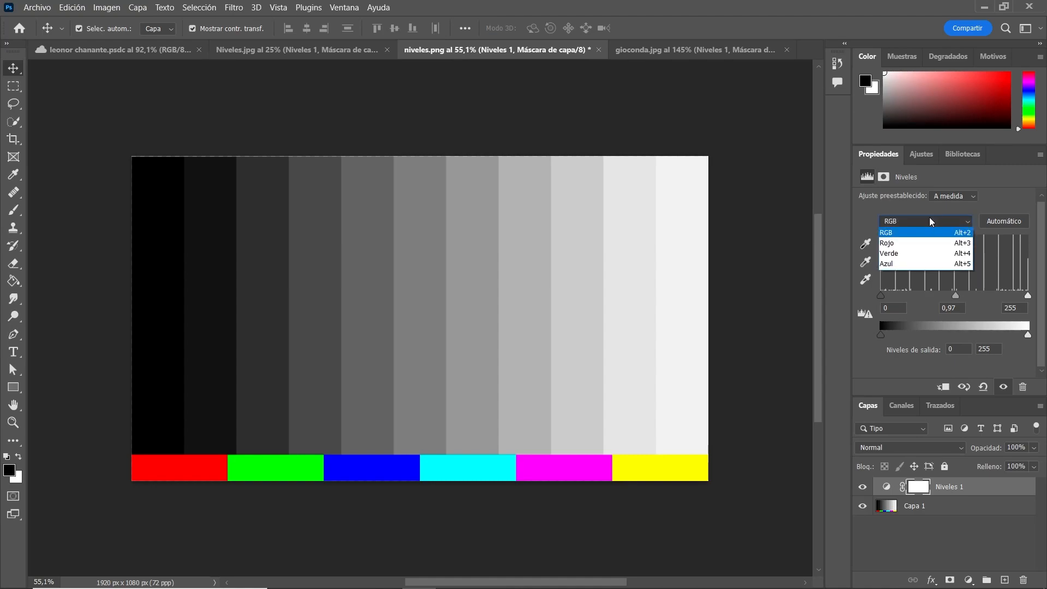
click(896, 265)
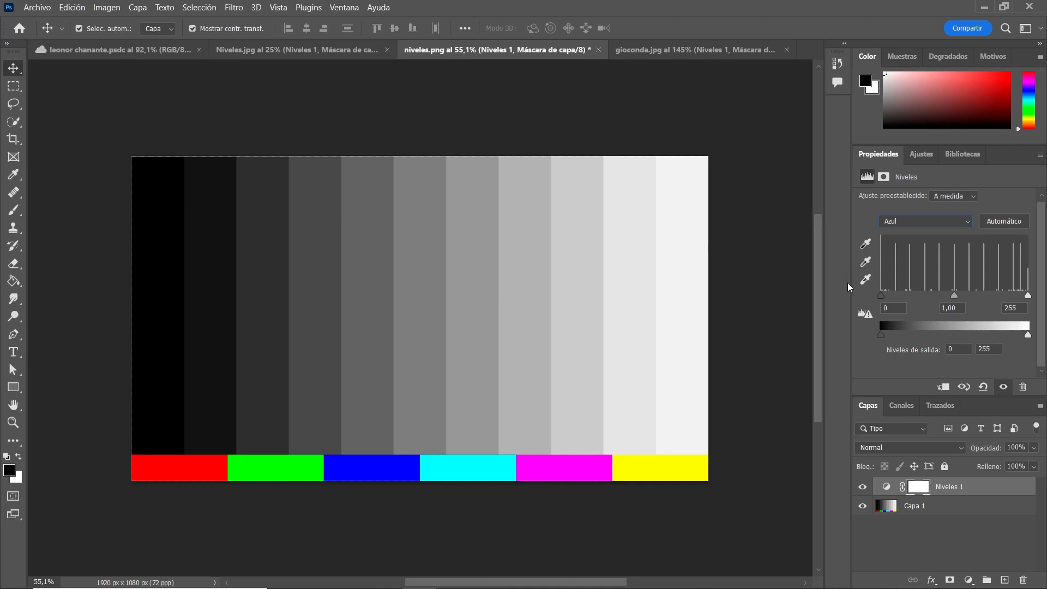
mouse_move(881, 296)
mouse_down()
mouse_move(951, 296)
mouse_move(887, 305)
mouse_up()
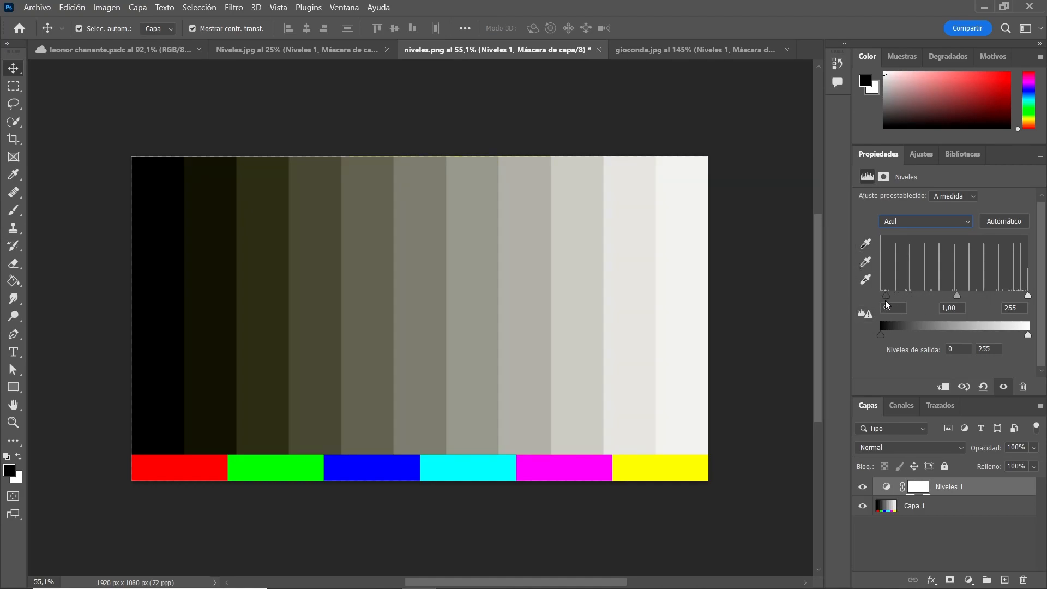
mouse_move(1028, 296)
mouse_down()
mouse_move(948, 300)
mouse_move(1033, 308)
mouse_up()
mouse_move(887, 298)
mouse_down()
mouse_move(932, 298)
mouse_move(876, 302)
mouse_up()
Try shifting the Red channel's white input and the Green channel's white and midtone inputs on the bar chart
click(914, 221)
click(911, 242)
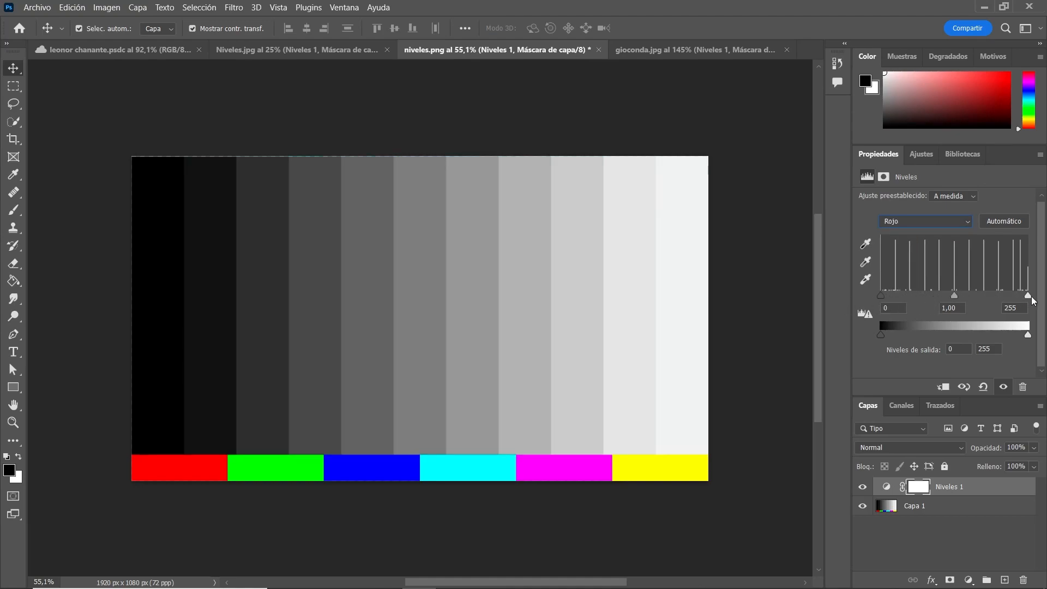
drag(1028, 297, 1045, 310)
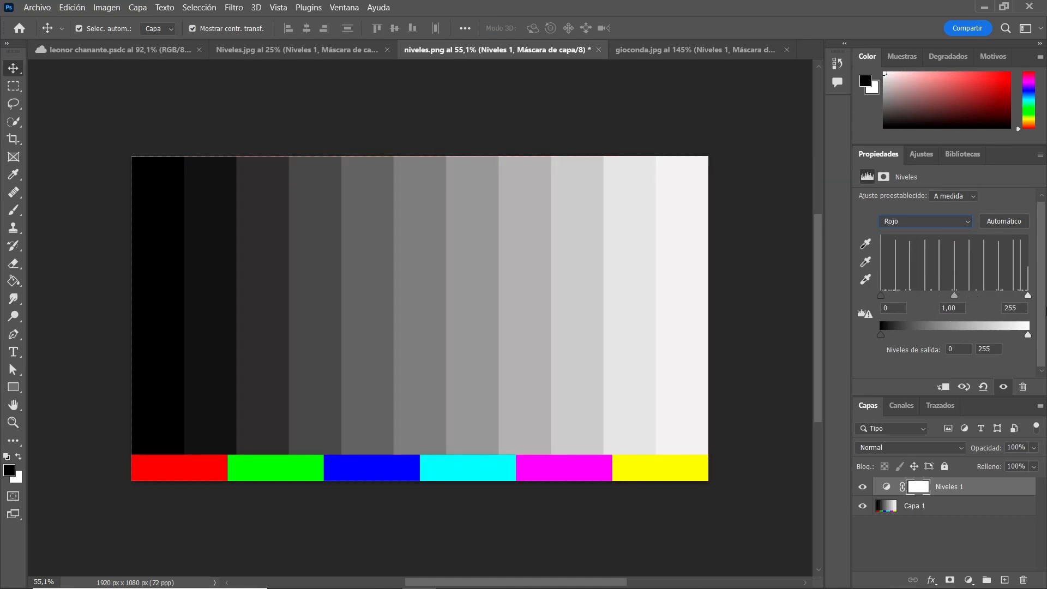
click(913, 222)
click(908, 255)
mouse_move(1029, 298)
mouse_down()
mouse_move(944, 298)
mouse_move(1031, 299)
mouse_up()
drag(960, 297, 877, 305)
Review the turtle photo and the finished Mona Lisa montage, and return to gioconda.jpg
click(299, 50)
click(170, 48)
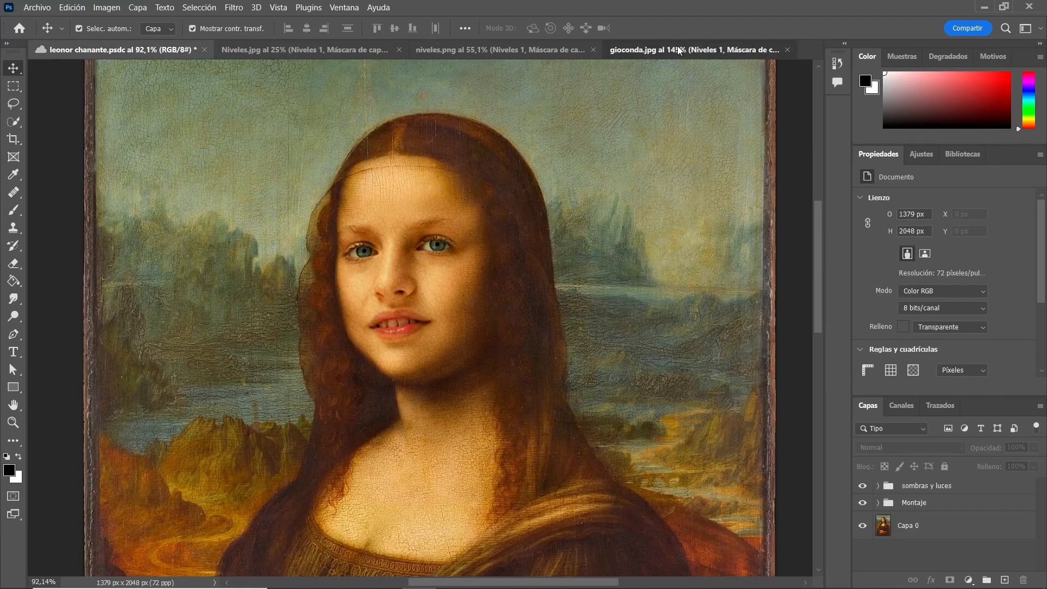
click(677, 49)
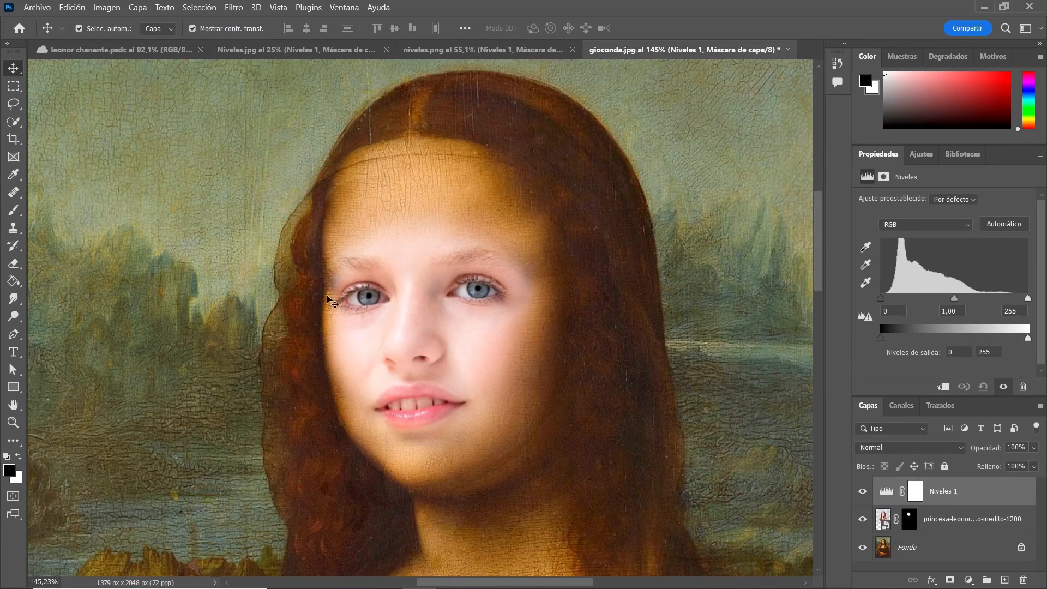
Clip the Levels adjustment layer to the portrait layer so it affects only the face, and test the black input
click(885, 491)
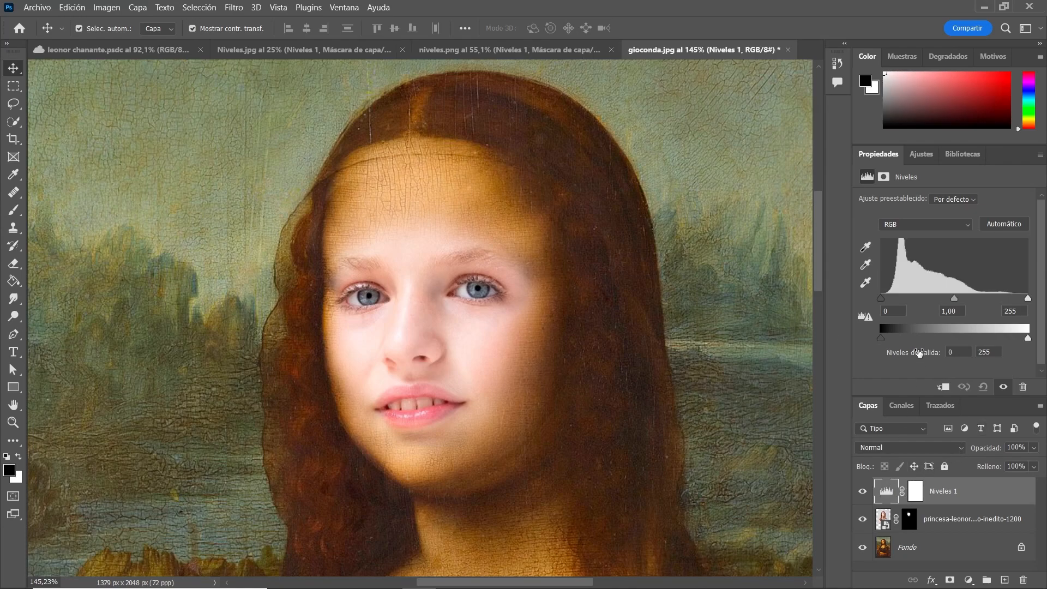
mouse_move(880, 296)
mouse_down()
mouse_move(959, 299)
mouse_move(860, 297)
mouse_up()
key(ctrl)
key(ctrl)
click(938, 387)
mouse_move(891, 301)
mouse_down()
mouse_move(923, 306)
mouse_move(890, 301)
mouse_up()
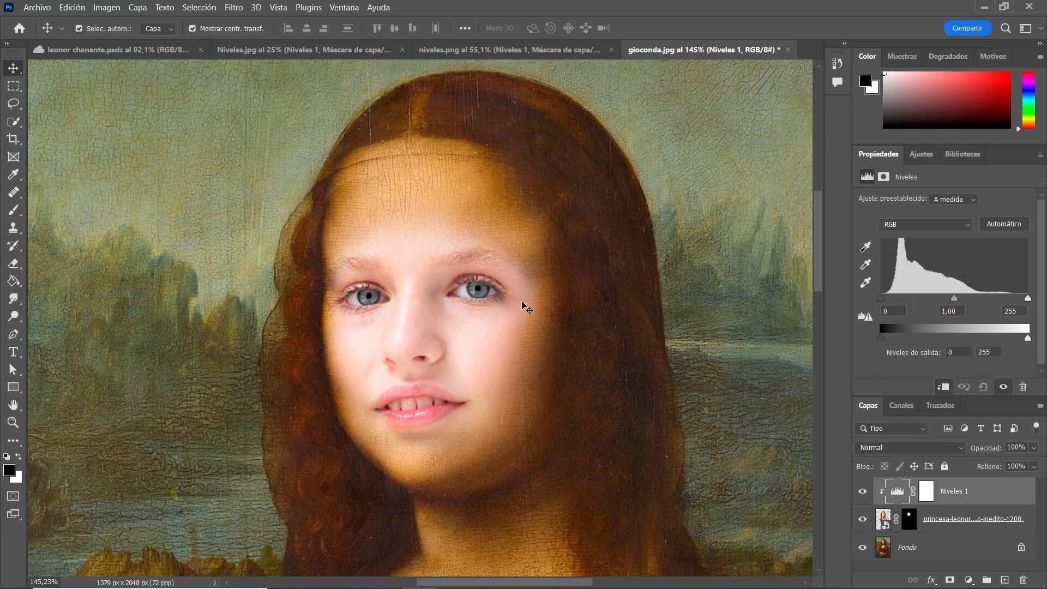
Try lowering the Blue channel's white output level to 89 and 166, and restore it to 255
click(920, 220)
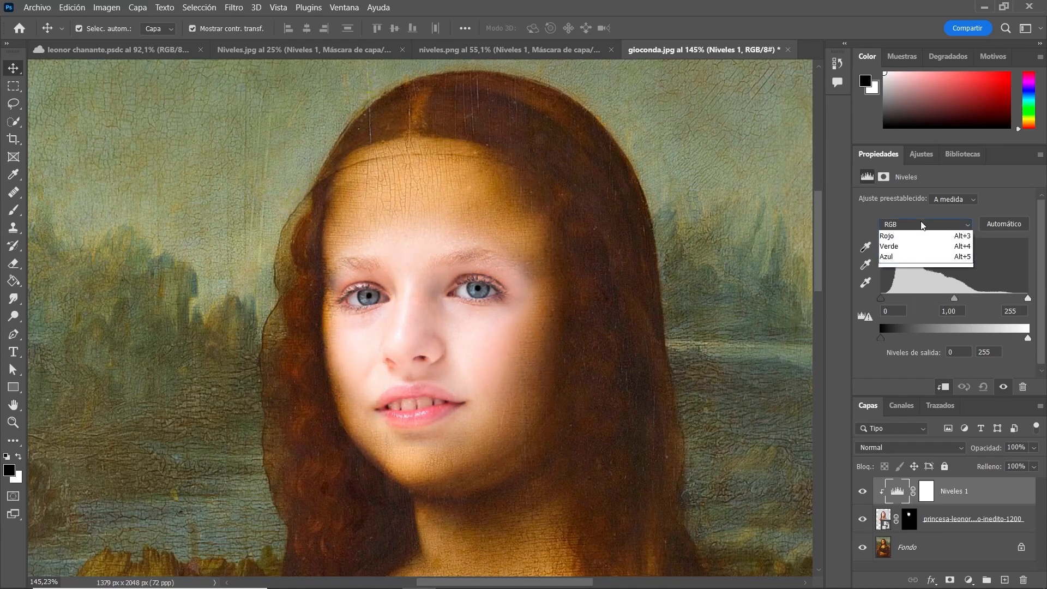
click(899, 266)
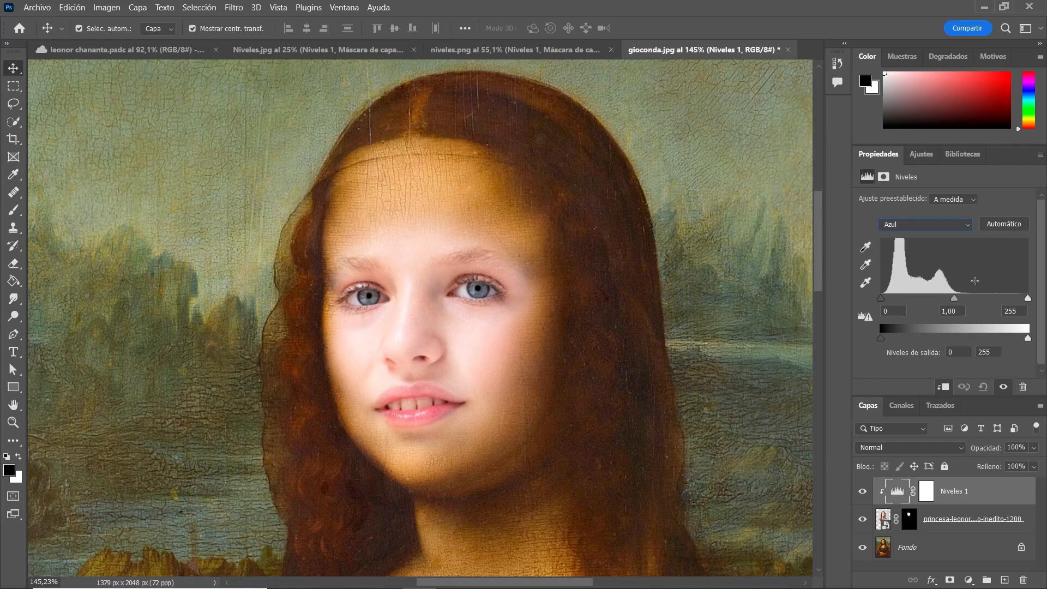
mouse_move(1026, 300)
mouse_down()
mouse_move(996, 299)
mouse_move(1036, 300)
mouse_up()
drag(1028, 338, 1016, 338)
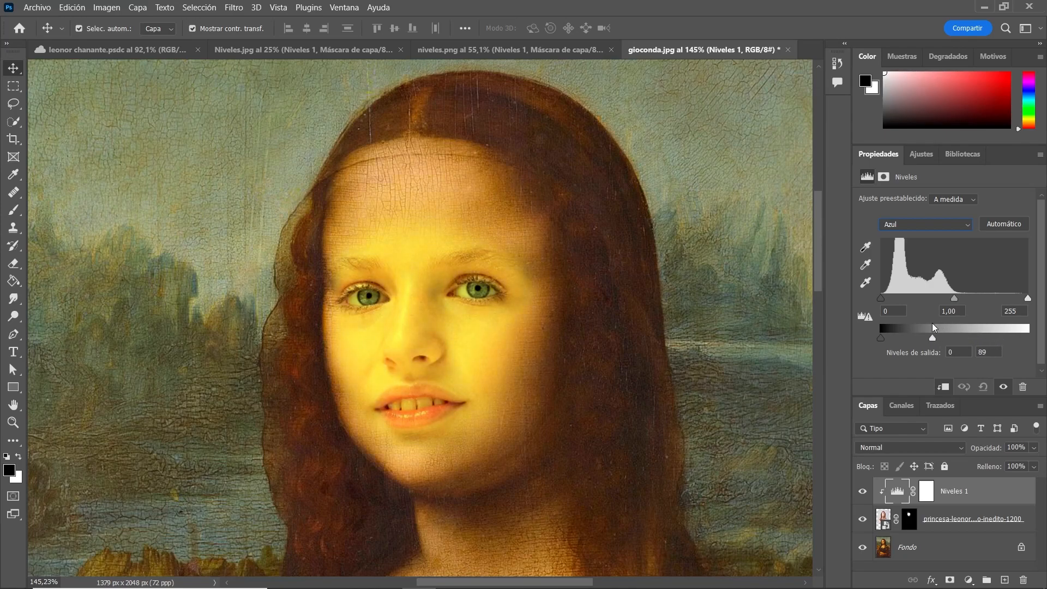
drag(935, 322, 977, 313)
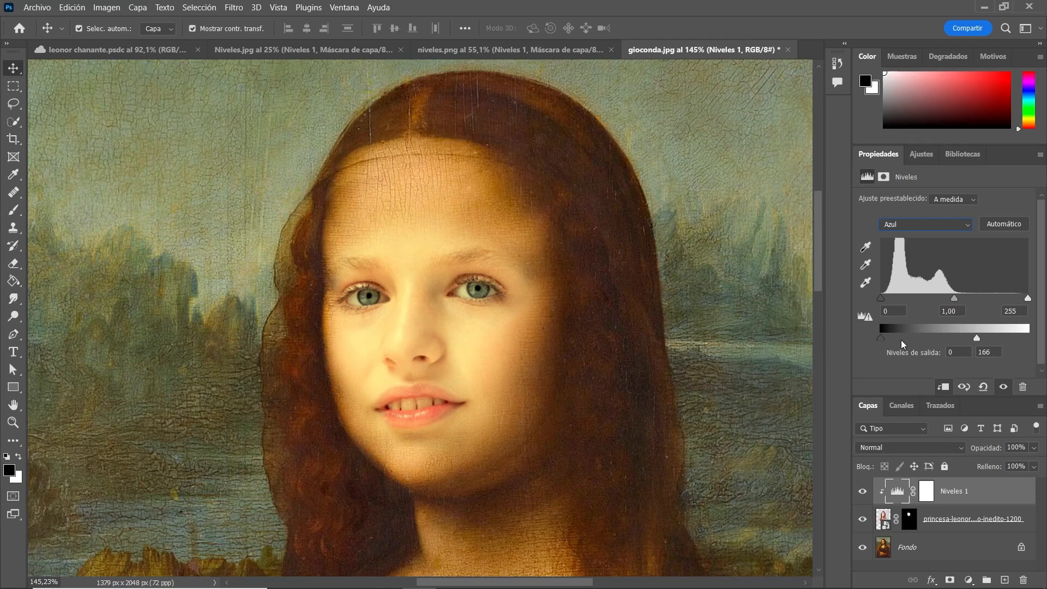
drag(1028, 338, 1014, 341)
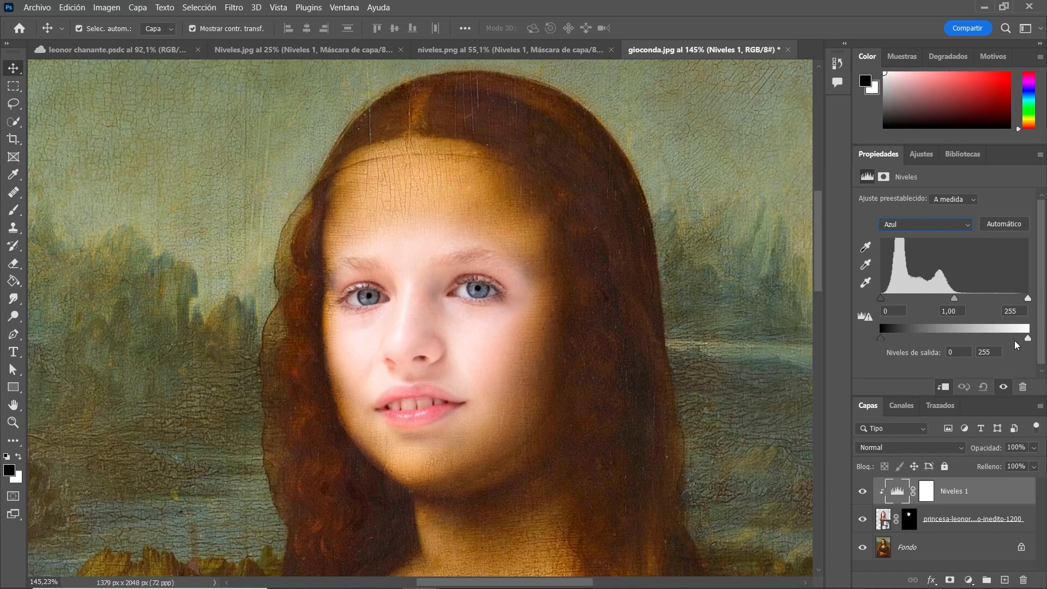
Add a Black & White adjustment layer above the Levels layer to judge the tones without color
double_click(896, 497)
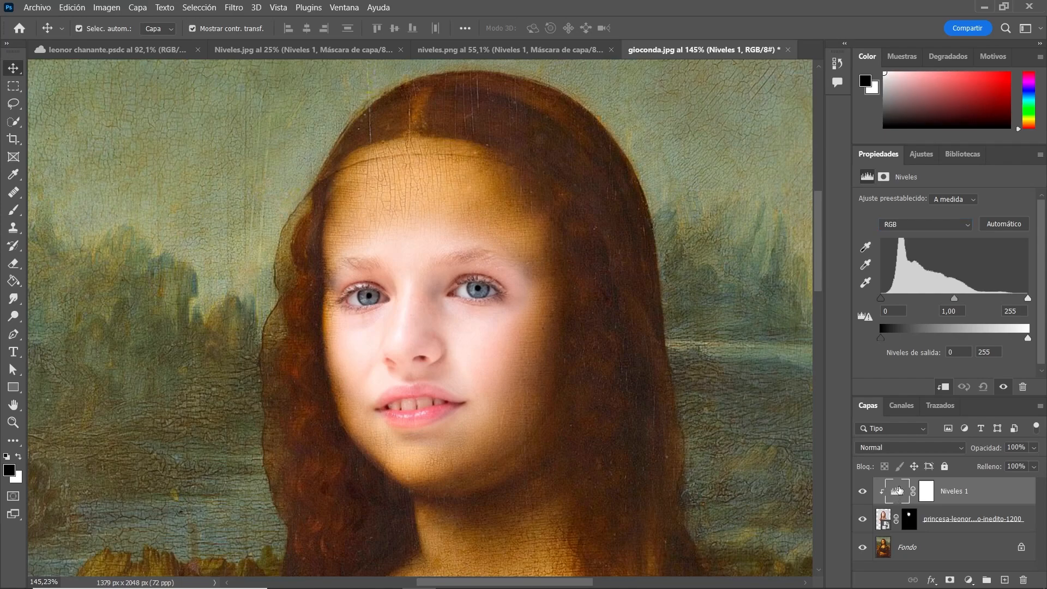
click(970, 579)
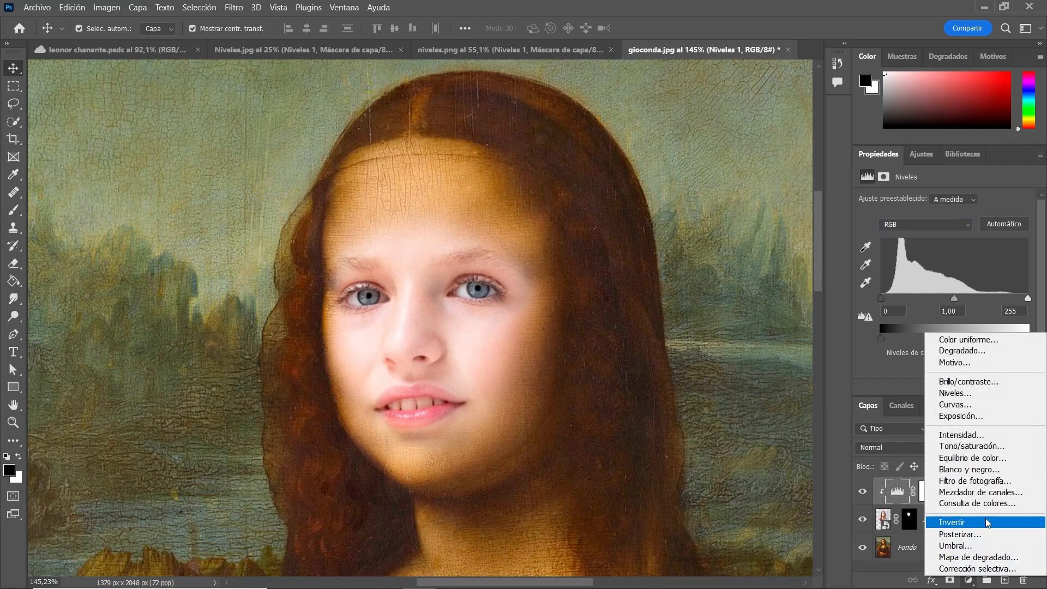
click(979, 468)
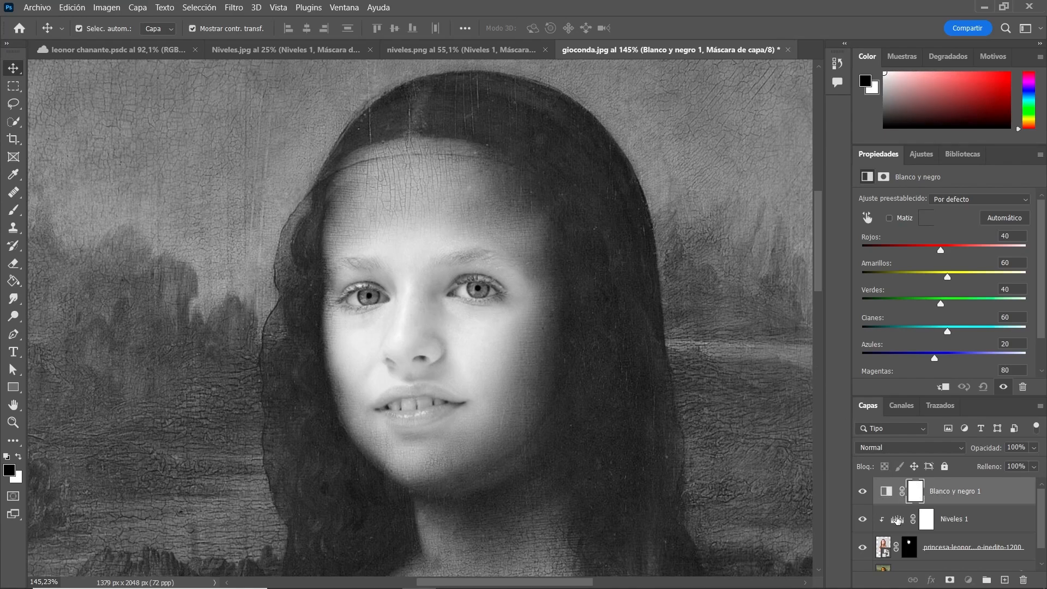
Select the clipped Levels layer and set its RGB midtone input to 0.80
click(898, 519)
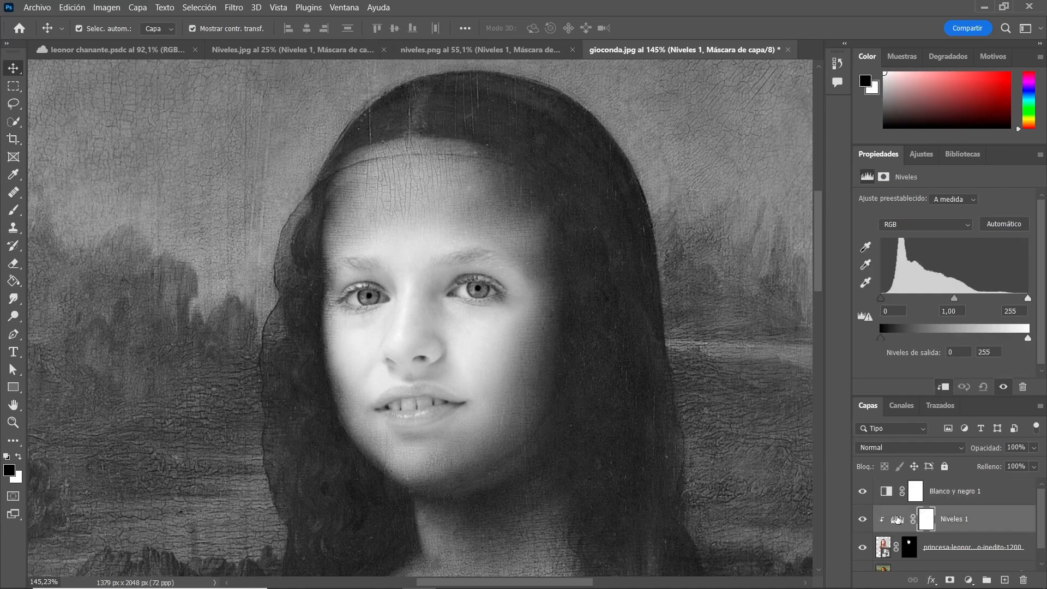
click(951, 225)
click(909, 238)
drag(881, 298, 757, 302)
mouse_move(954, 299)
mouse_down()
mouse_move(934, 299)
mouse_move(986, 306)
mouse_move(965, 301)
mouse_up()
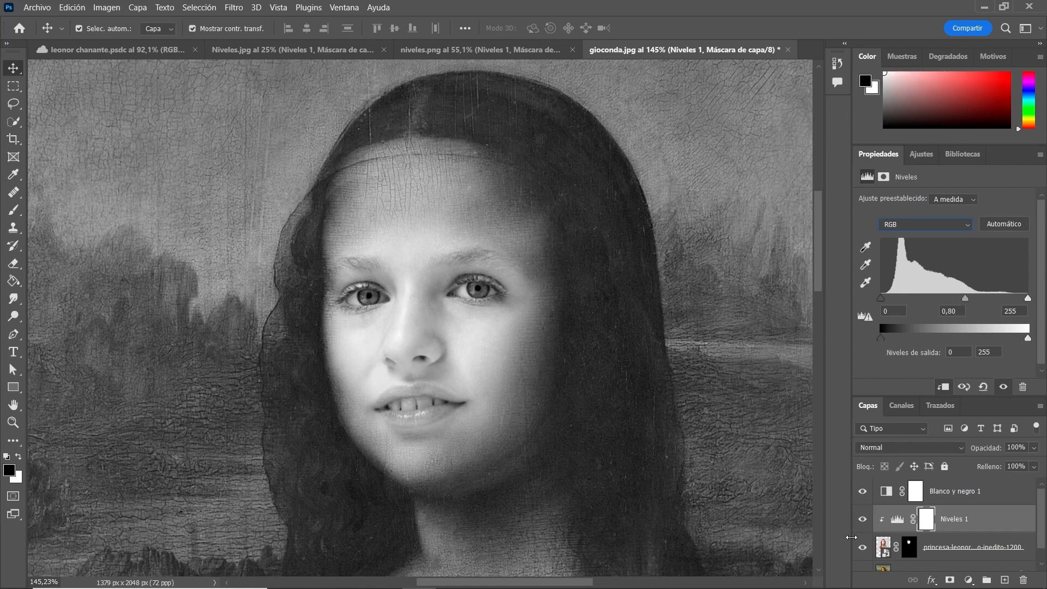
Compare the face with and without the Levels layer, and set its RGB midtone input to 0.70
click(860, 520)
click(861, 520)
click(860, 521)
drag(967, 299, 974, 303)
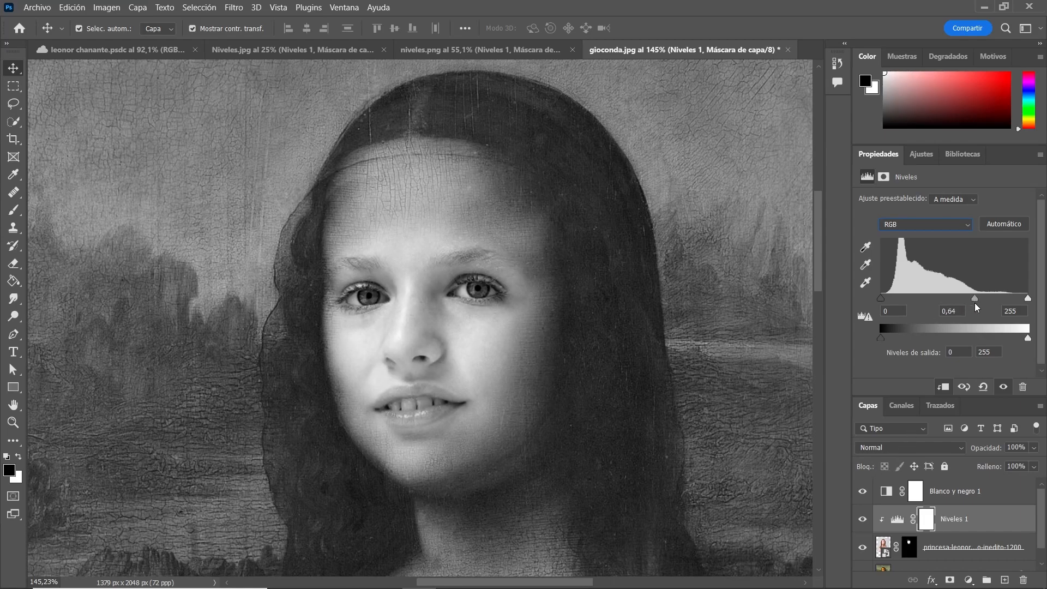
click(959, 311)
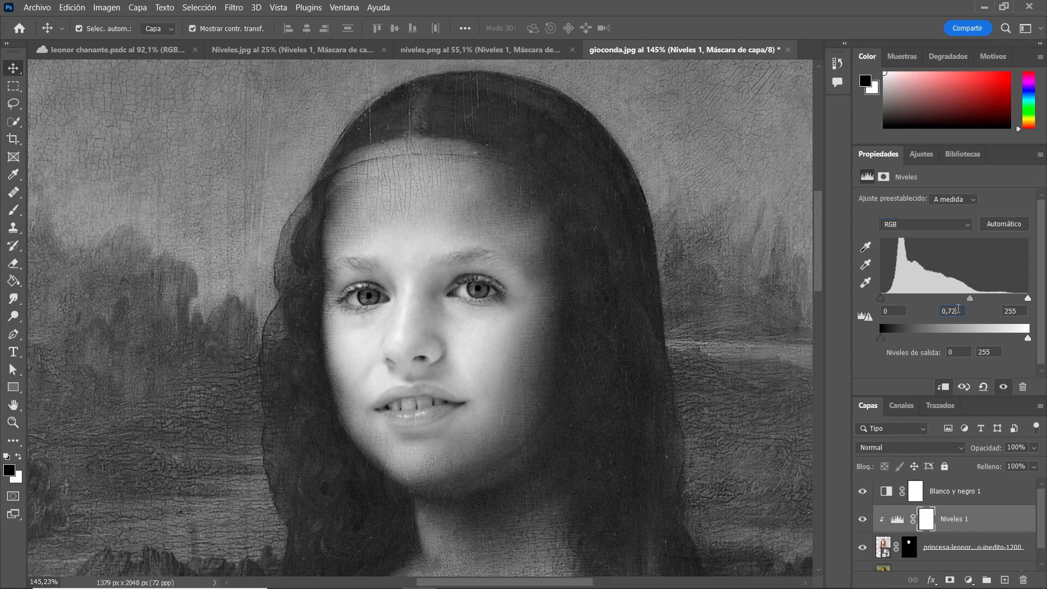
key(BackSpace)
text(0)
Check the face in color by toggling the Black & White layer, and delete that layer together with its mask
click(862, 491)
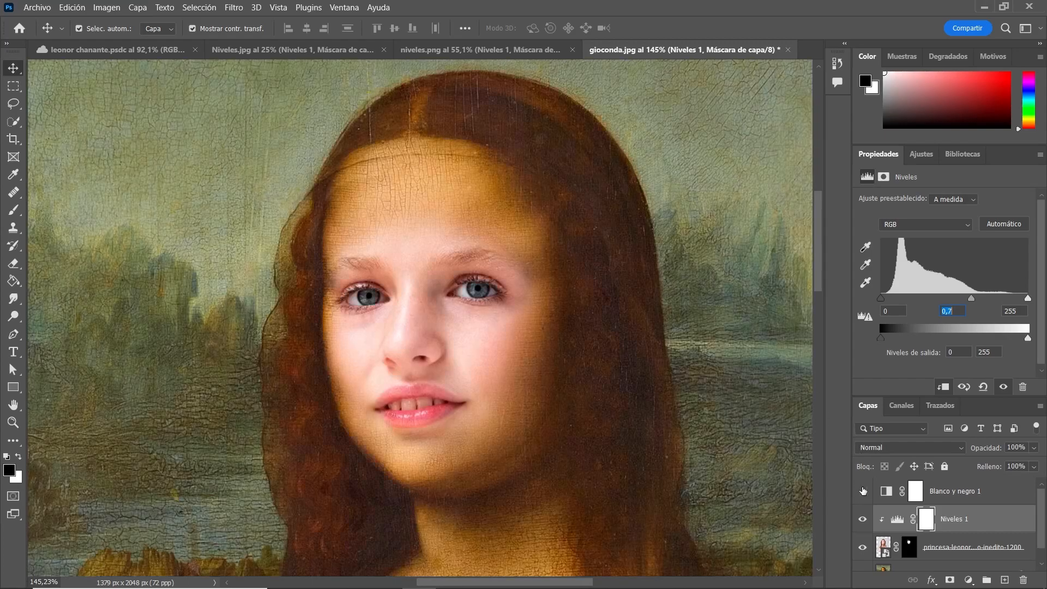
click(863, 491)
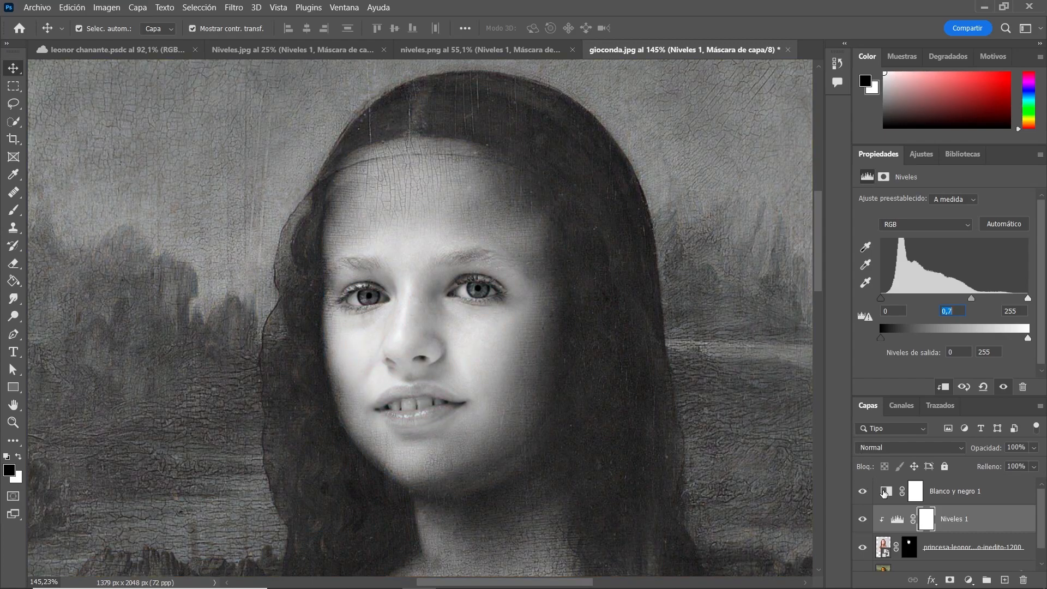
click(884, 493)
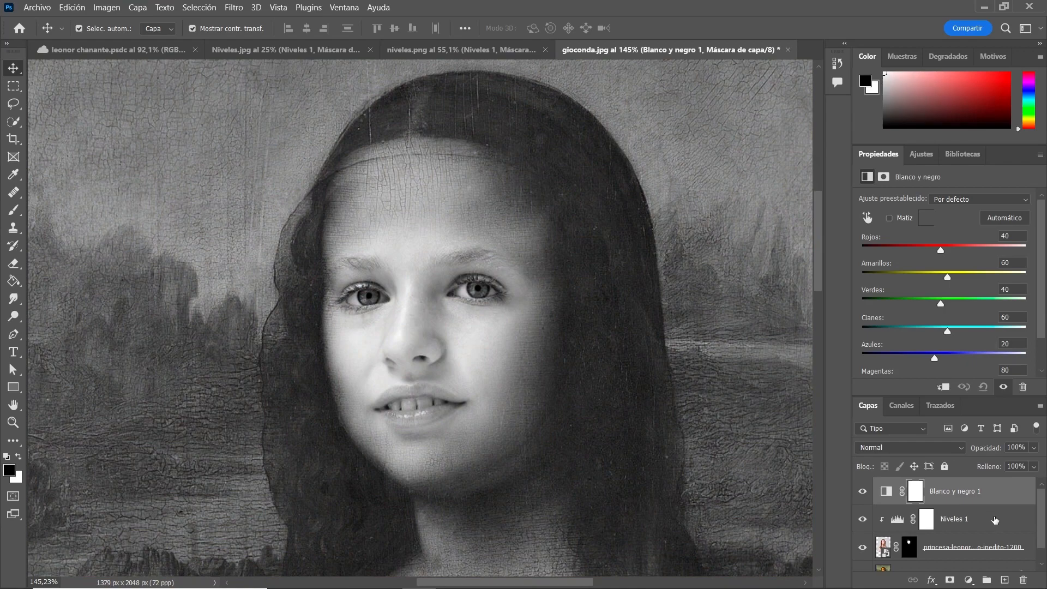
click(1023, 580)
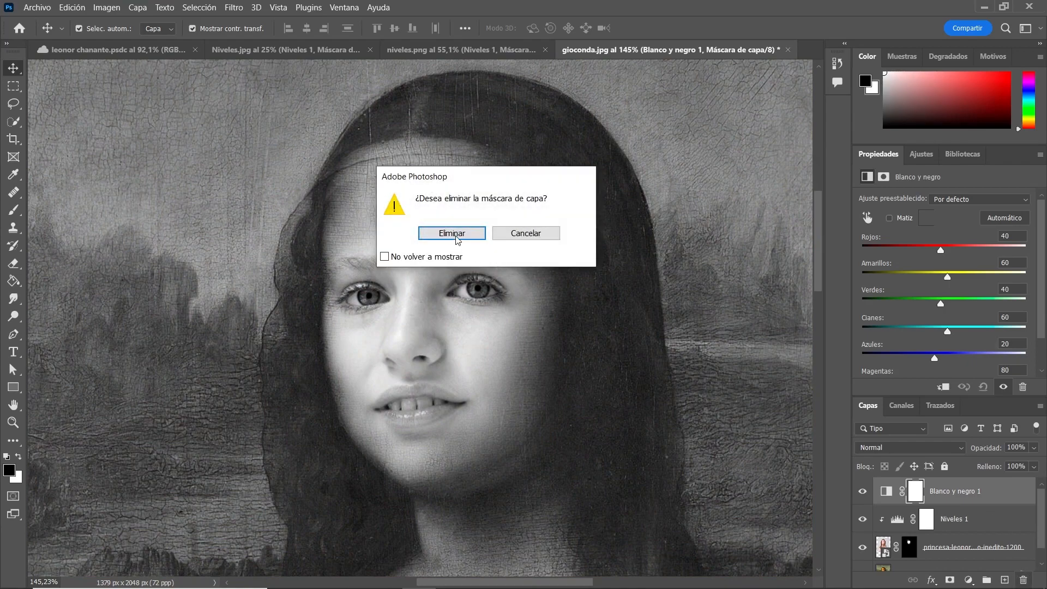
click(458, 234)
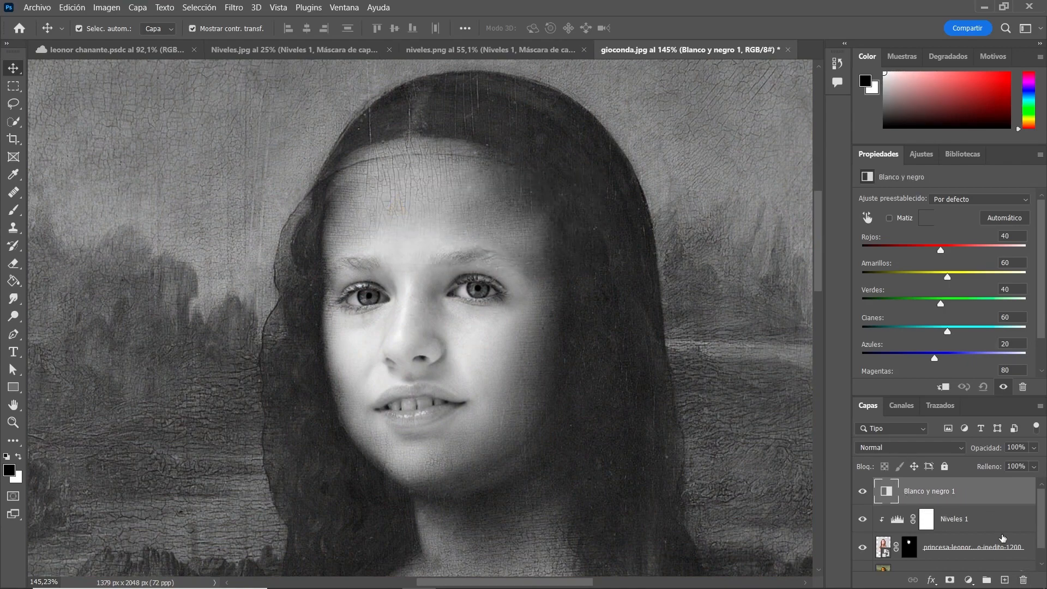
click(1024, 579)
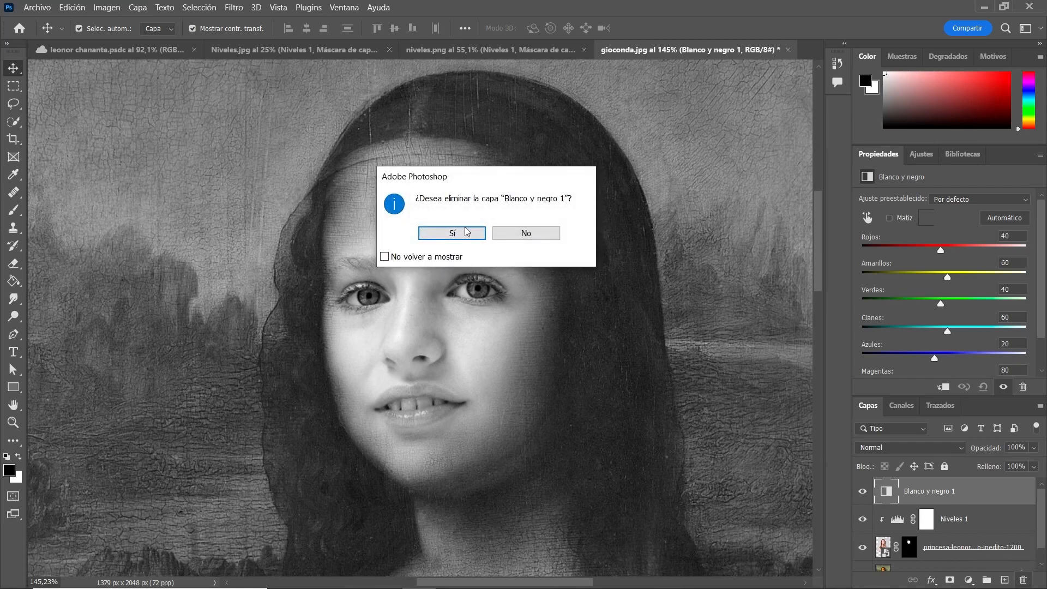
click(467, 232)
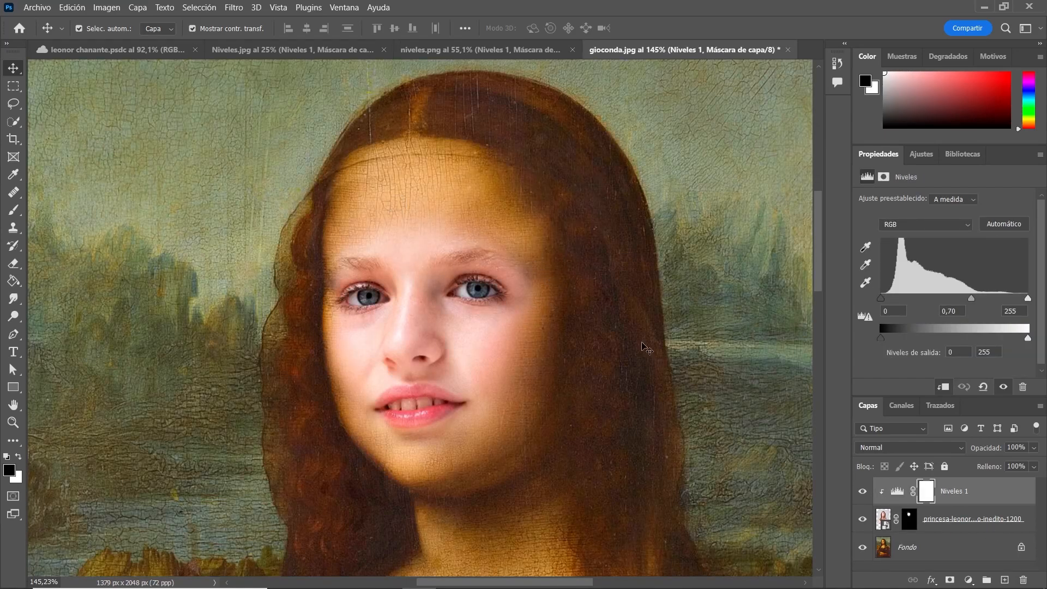
Compare the face in color with and without the clipped Levels adjustment by toggling the layer's visibility
click(861, 496)
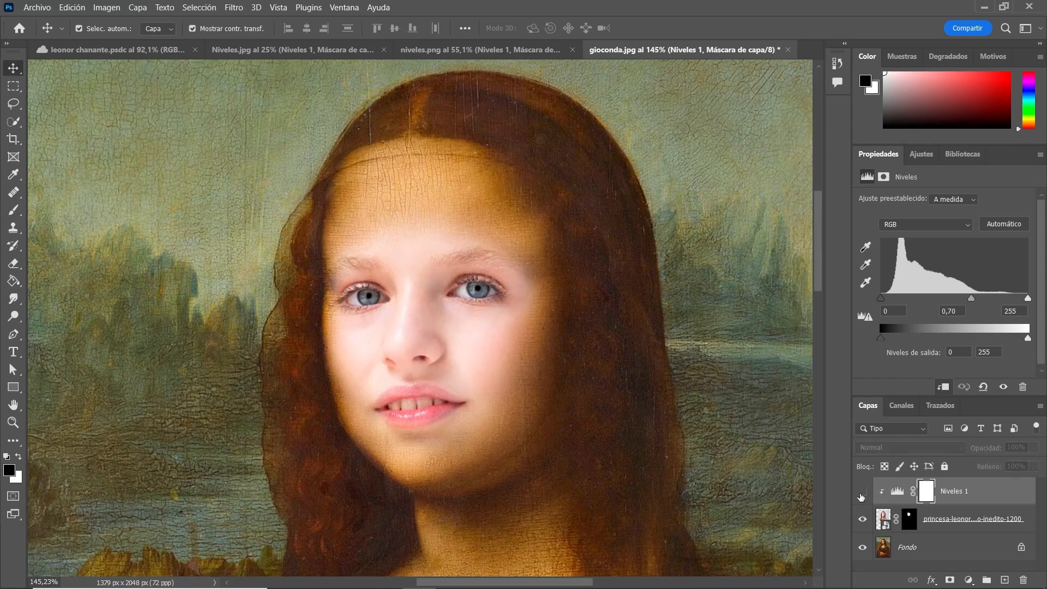
click(862, 494)
click(862, 493)
click(862, 493)
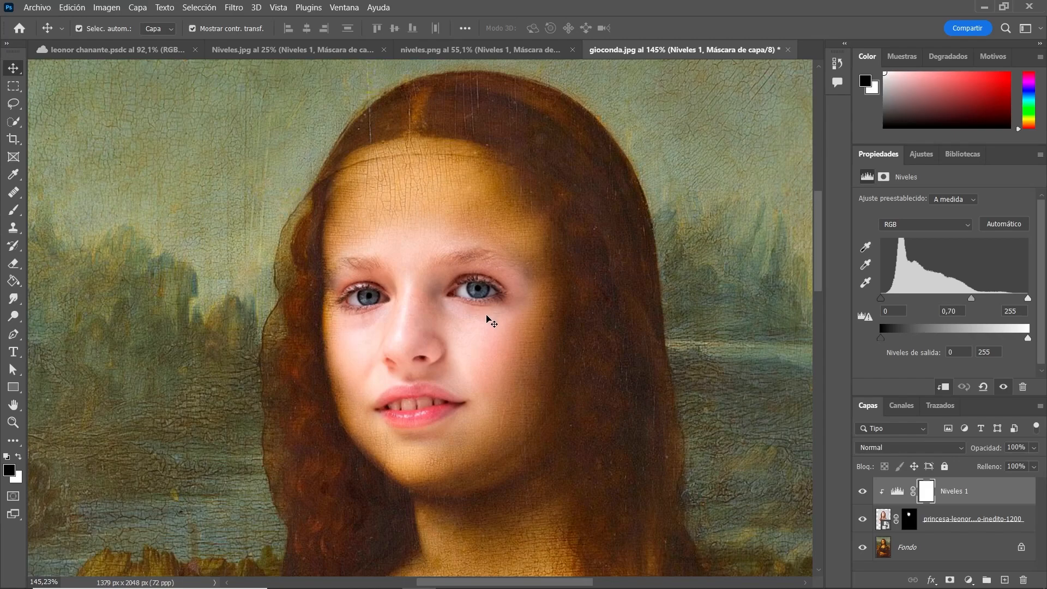
Set the Blue channel's white output level to 207 in the clipped Levels layer to warm the face
click(926, 224)
click(893, 269)
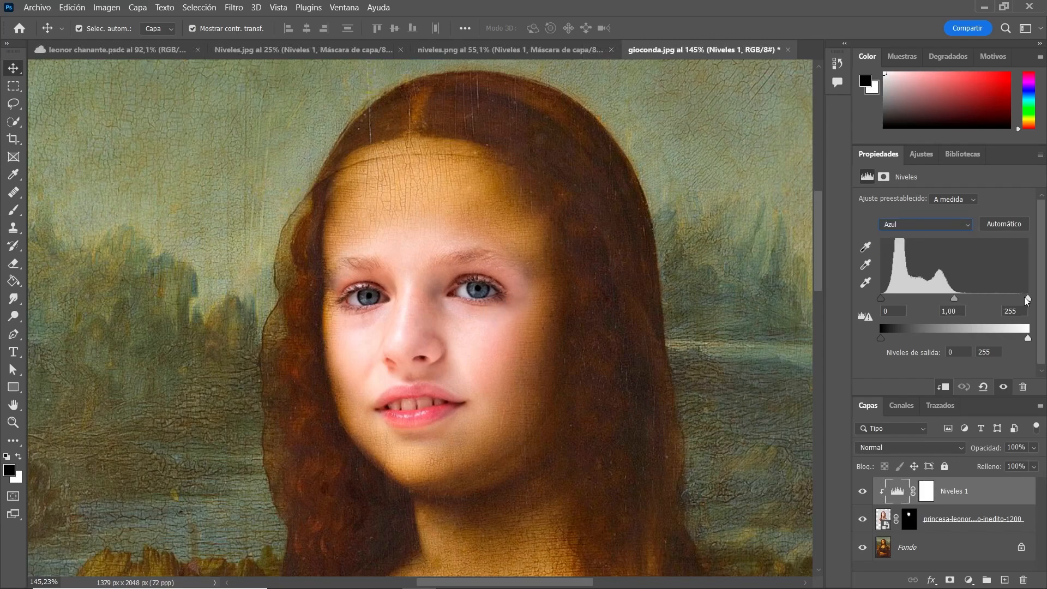
drag(1028, 298, 1028, 299)
drag(1027, 338, 1015, 337)
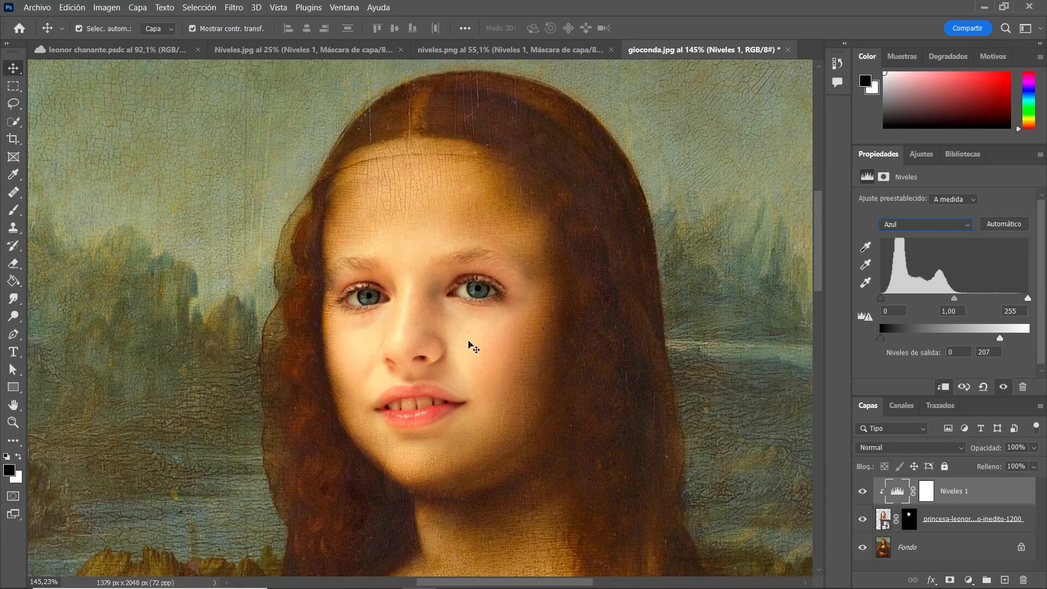
Set the Red channel's black input level to 34 in the clipped Levels layer
click(930, 225)
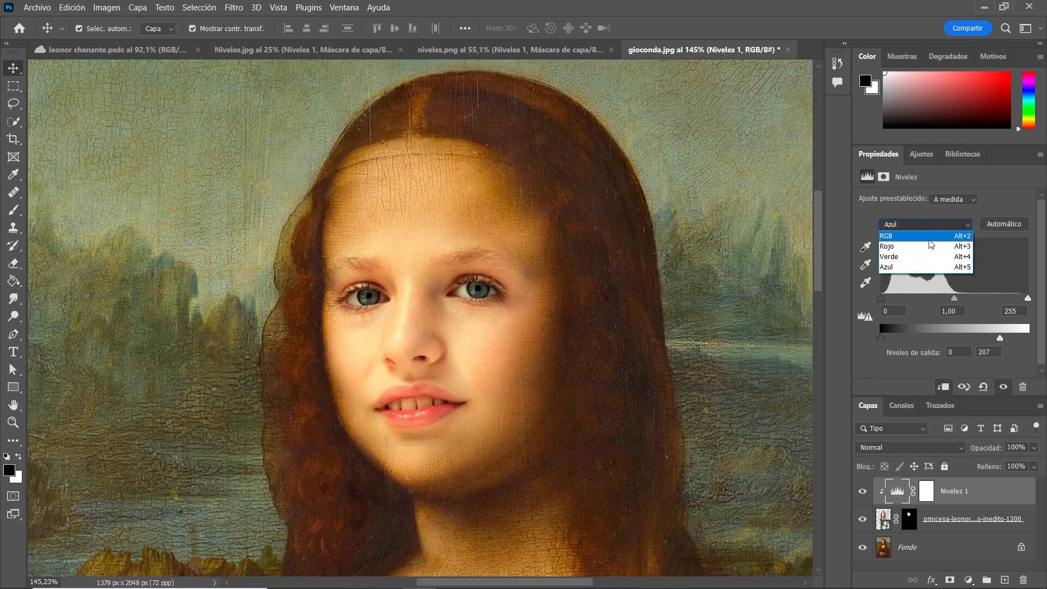
click(928, 243)
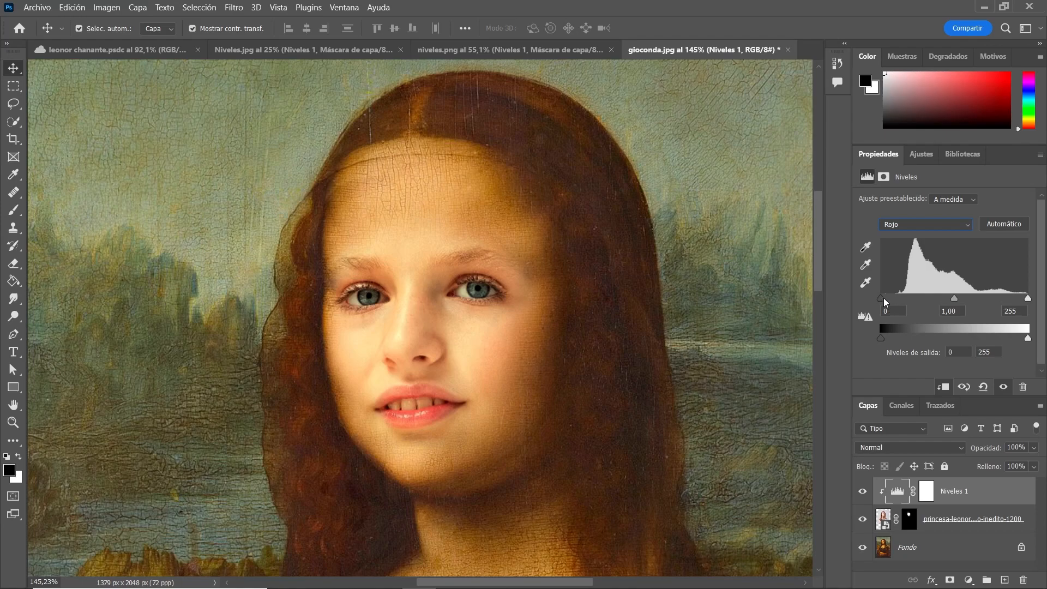
mouse_move(883, 298)
mouse_down()
mouse_move(941, 302)
mouse_move(884, 310)
mouse_move(900, 307)
mouse_up()
mouse_move(902, 306)
mouse_down()
mouse_move(885, 302)
mouse_move(899, 309)
mouse_up()
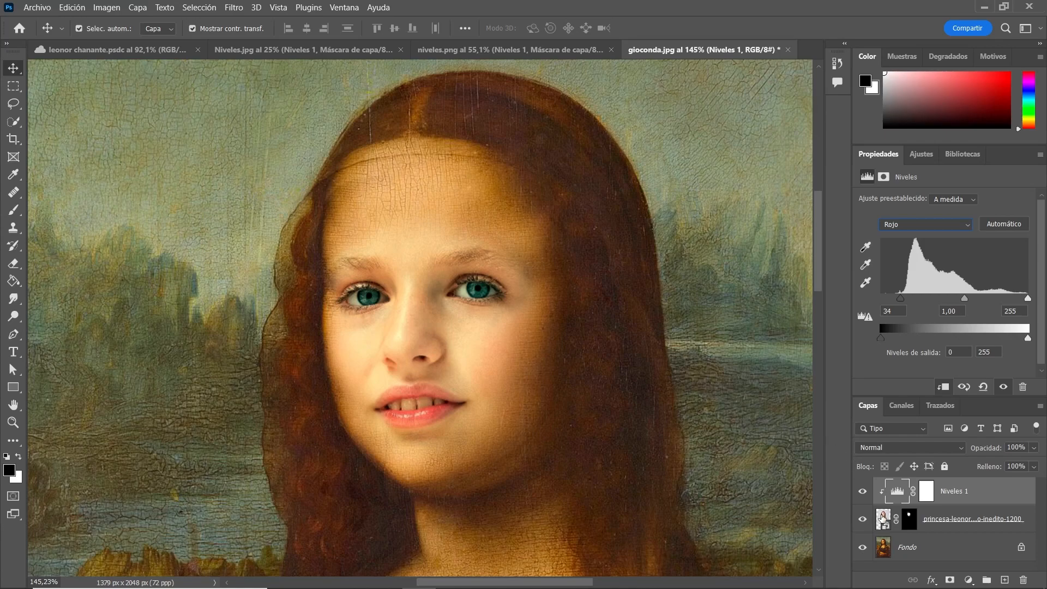
Compare the face before and after the Red and Blue channel corrections by toggling the Levels layer's visibility
click(862, 492)
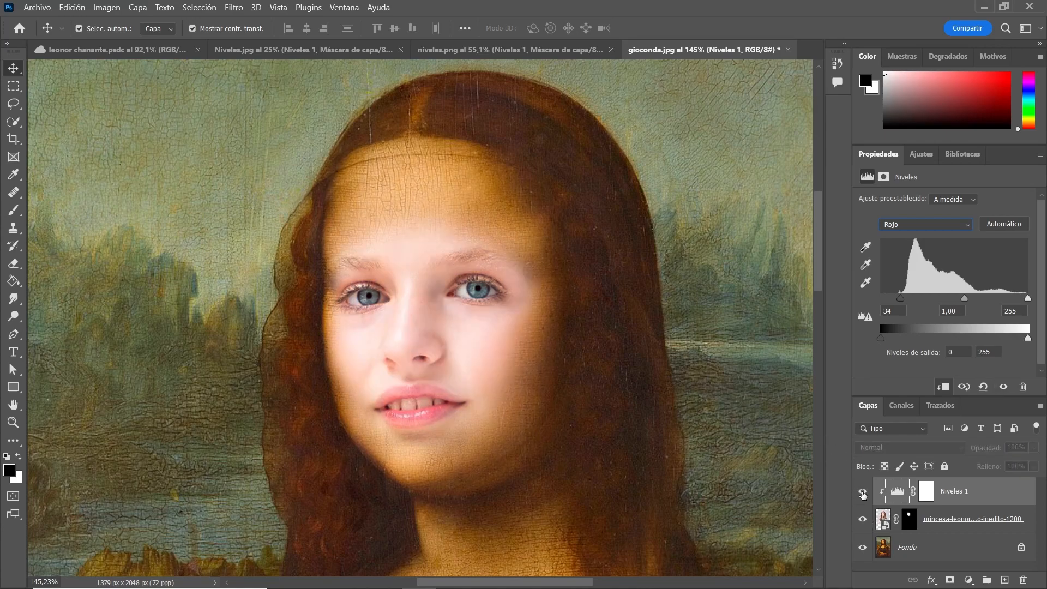
click(863, 493)
click(863, 493)
click(863, 493)
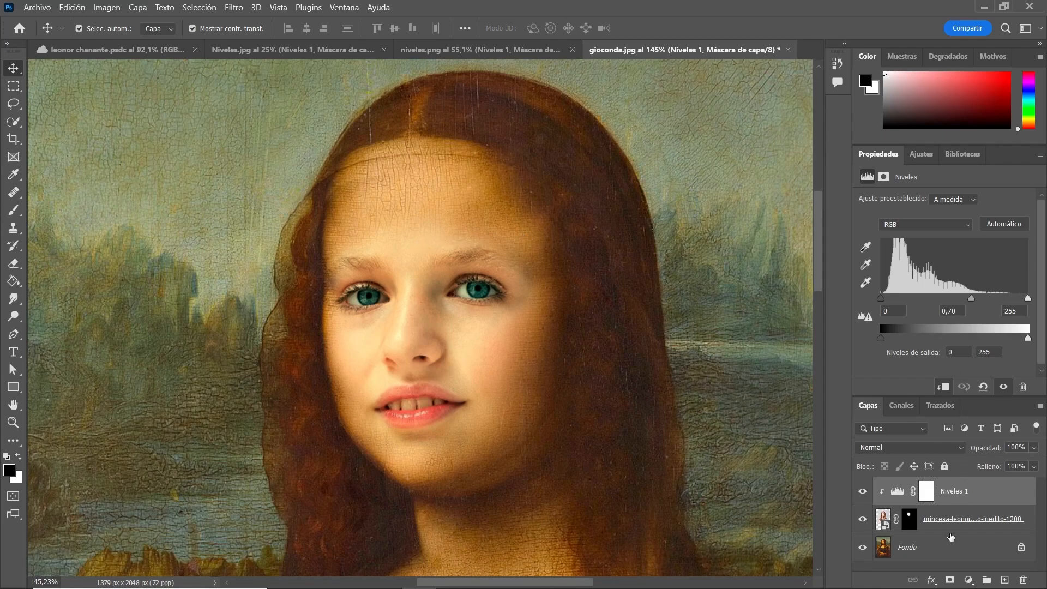
Add a Hue/Saturation adjustment layer clipped to the face, with the hue at 0 and the overall saturation at -17
click(968, 580)
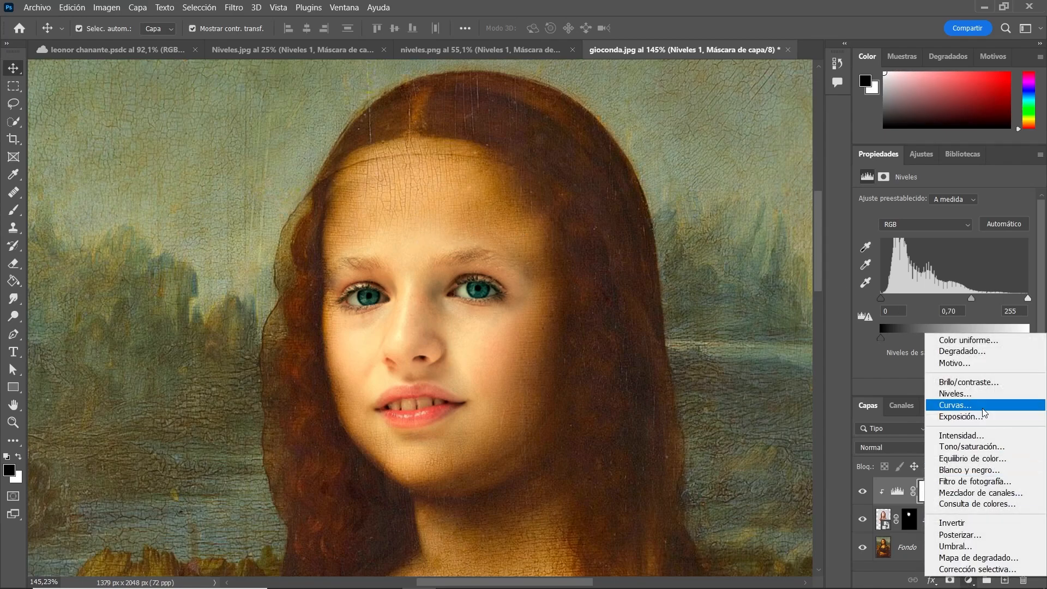
click(990, 446)
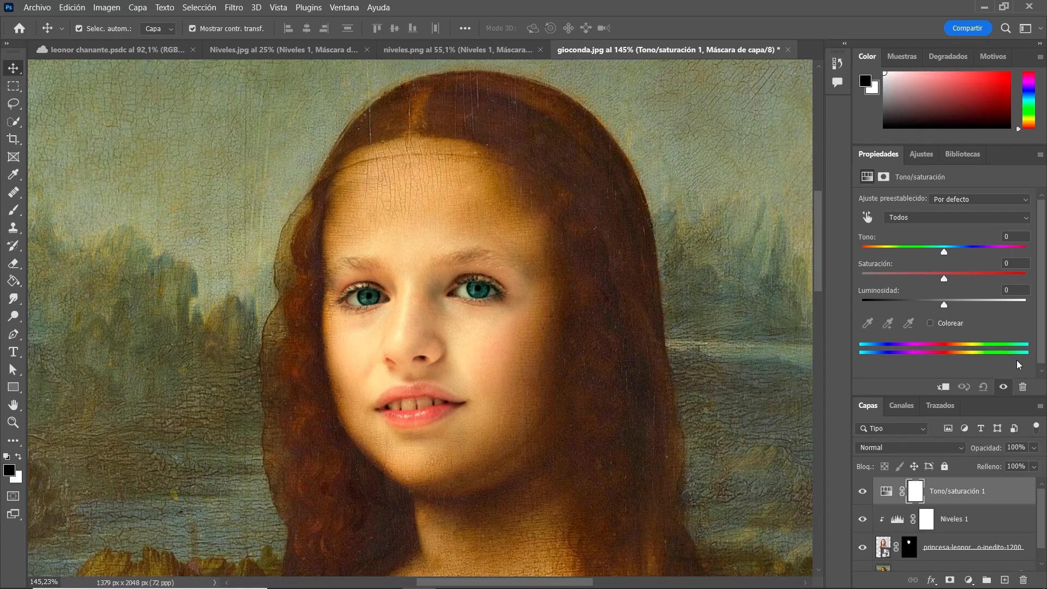
drag(944, 253, 974, 255)
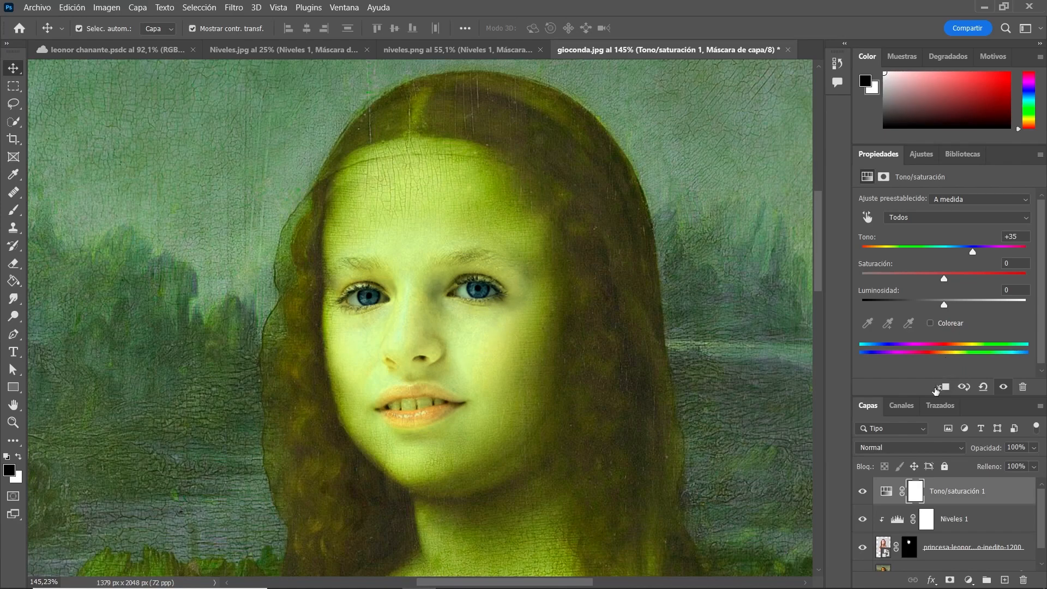
click(945, 387)
drag(973, 254, 948, 255)
text(0)
mouse_move(944, 279)
mouse_down()
mouse_move(965, 277)
mouse_move(927, 279)
mouse_move(947, 279)
mouse_move(934, 272)
mouse_up()
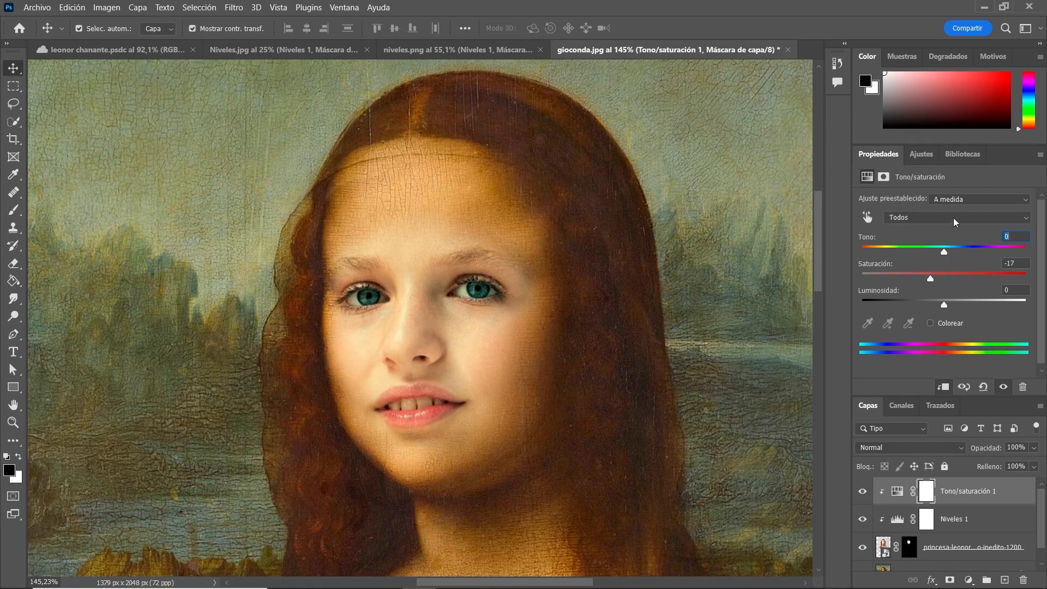
Adjust the saturation of the reds and set the yellows' saturation to +14 in the Hue/Saturation layer
click(916, 221)
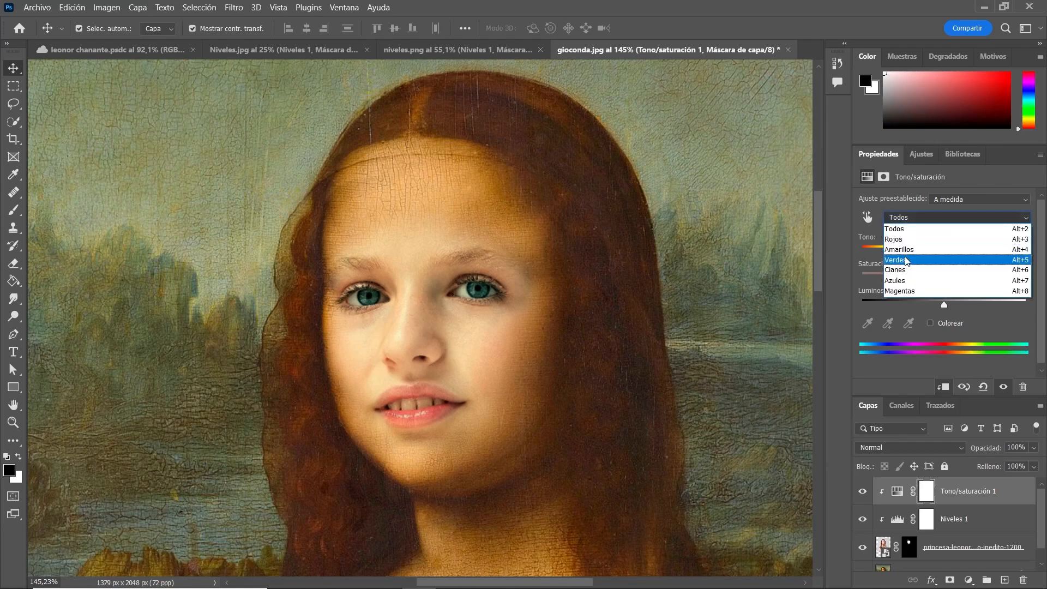
click(904, 239)
mouse_move(943, 279)
mouse_down()
mouse_move(967, 282)
mouse_move(955, 278)
mouse_up()
click(949, 219)
click(934, 250)
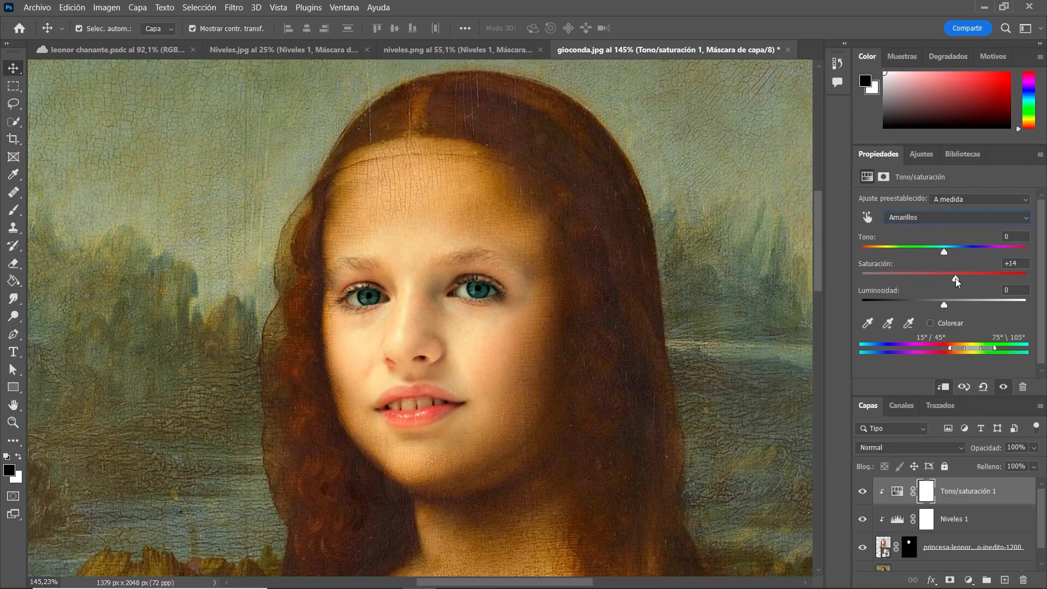
Set the blues' saturation to +1 in the Hue/Saturation layer
click(952, 217)
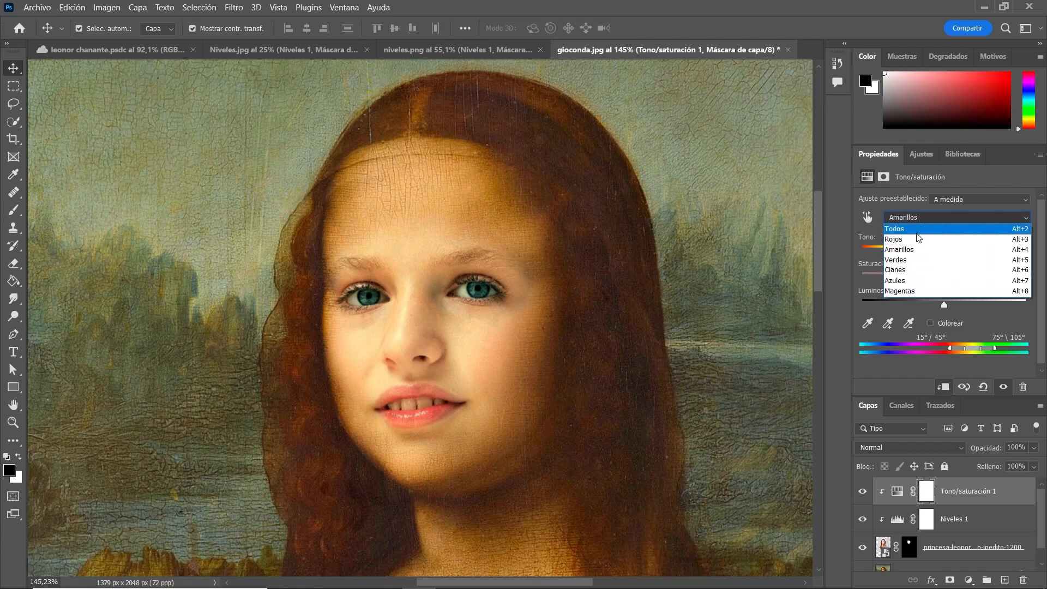
click(916, 280)
mouse_move(943, 280)
mouse_down()
mouse_move(875, 284)
mouse_move(945, 279)
mouse_up()
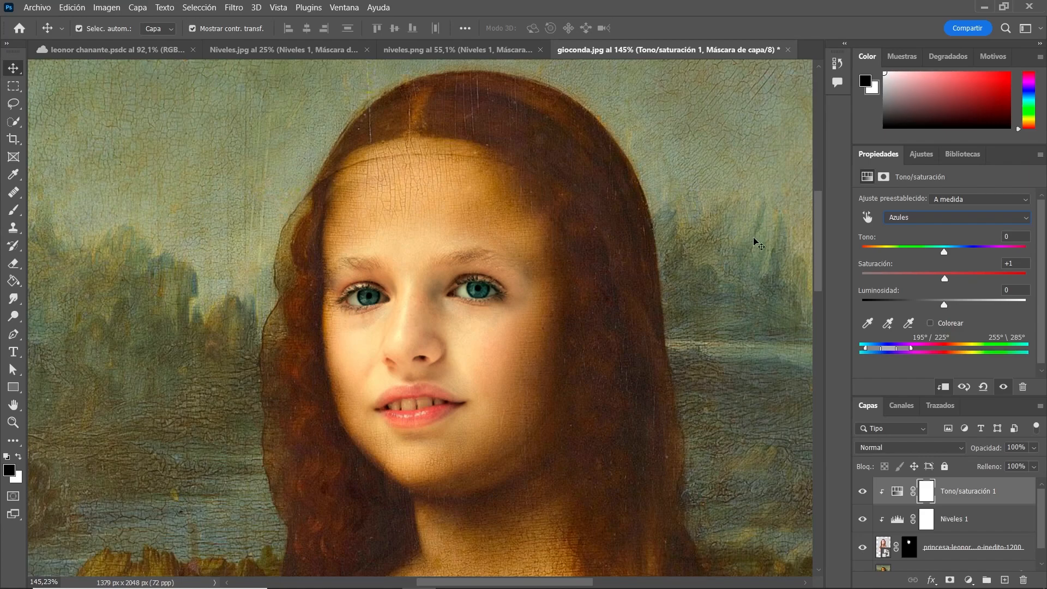
Set the cyans' saturation to +2, and raise the yellows' saturation to +36 with the on-image adjustment tool on the cheek
click(916, 217)
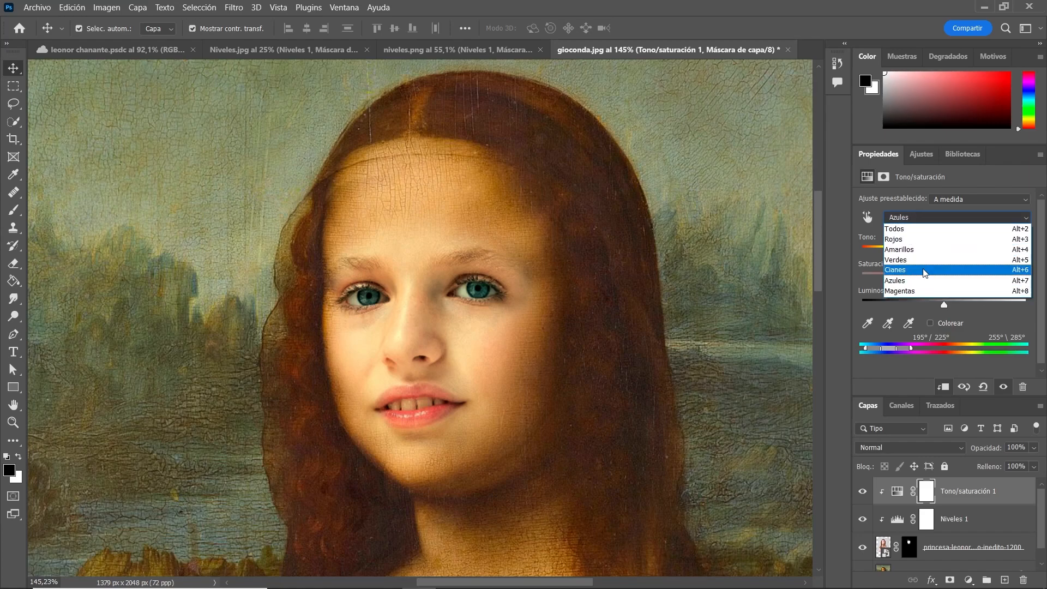
click(944, 276)
mouse_move(943, 276)
mouse_down()
mouse_move(848, 279)
mouse_move(1046, 294)
mouse_move(909, 280)
mouse_move(947, 289)
mouse_up()
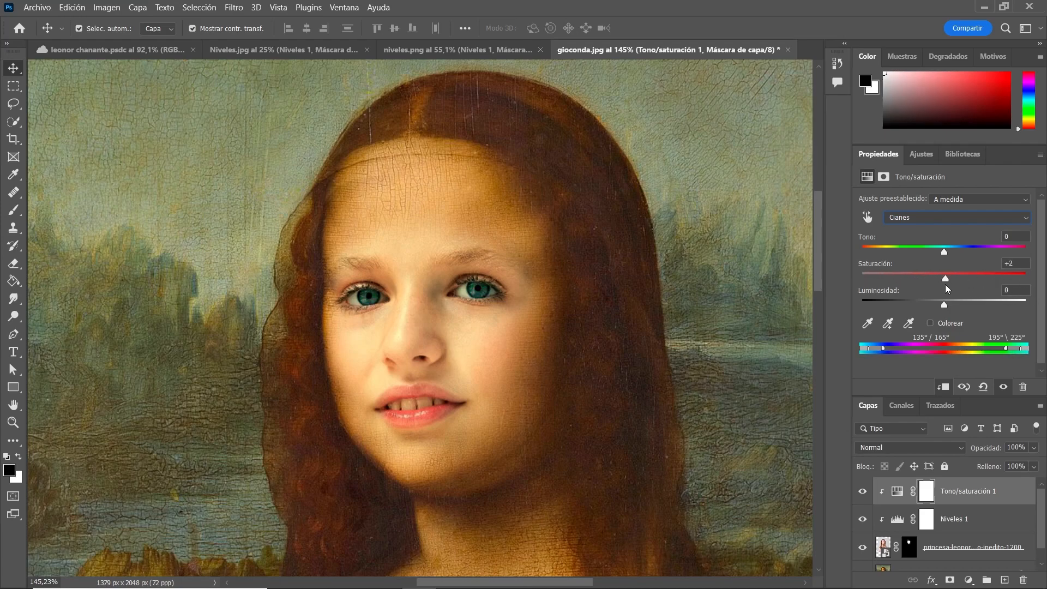
click(865, 217)
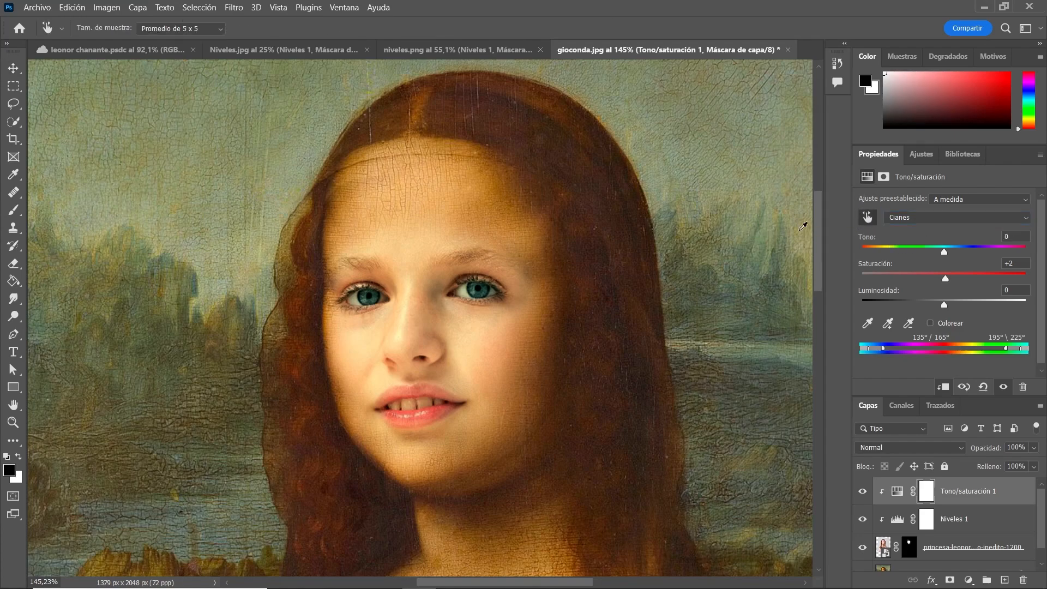
drag(484, 335, 551, 338)
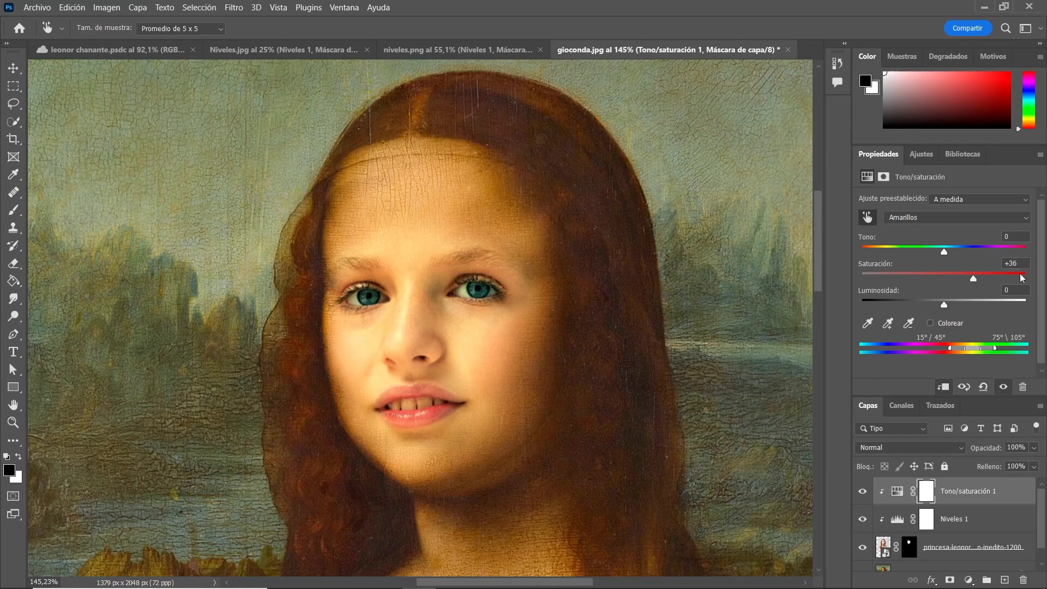
Examine the Hue/Saturation settings for the overall range and for the greens, cyans, blues and magentas
click(945, 218)
click(927, 219)
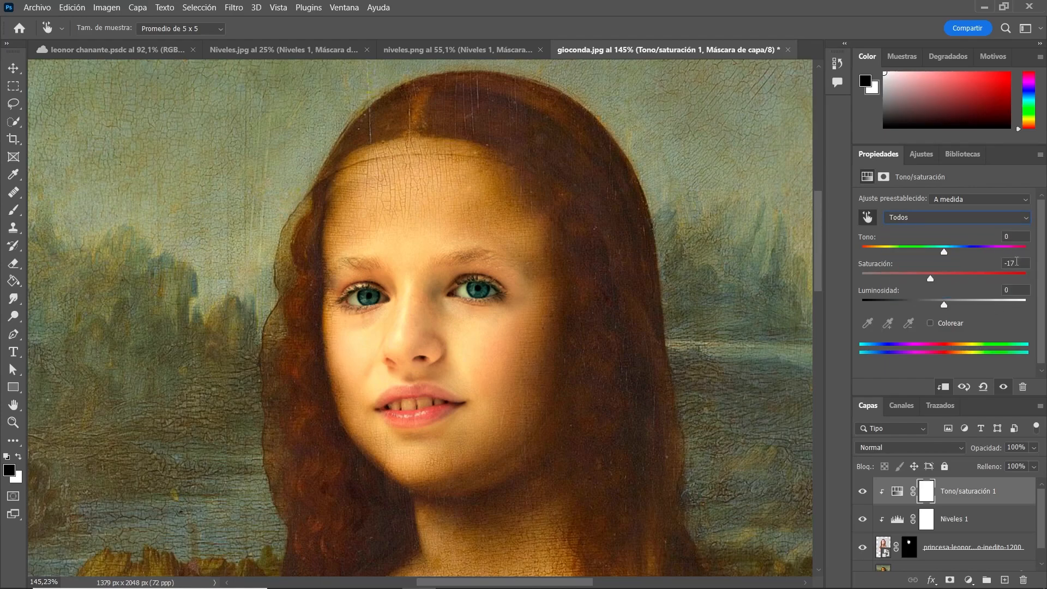
click(974, 221)
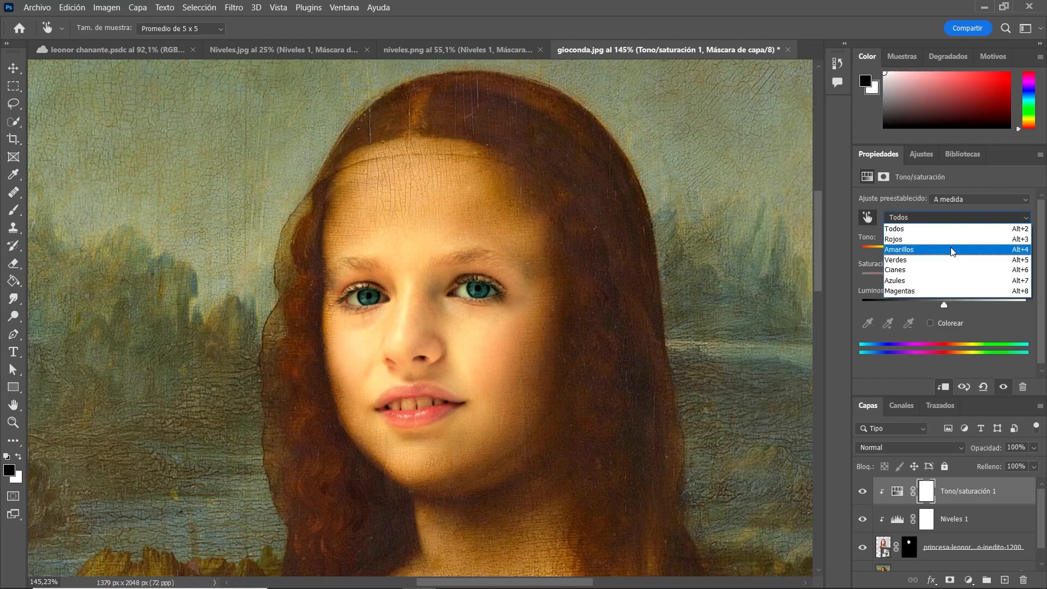
click(953, 256)
click(968, 222)
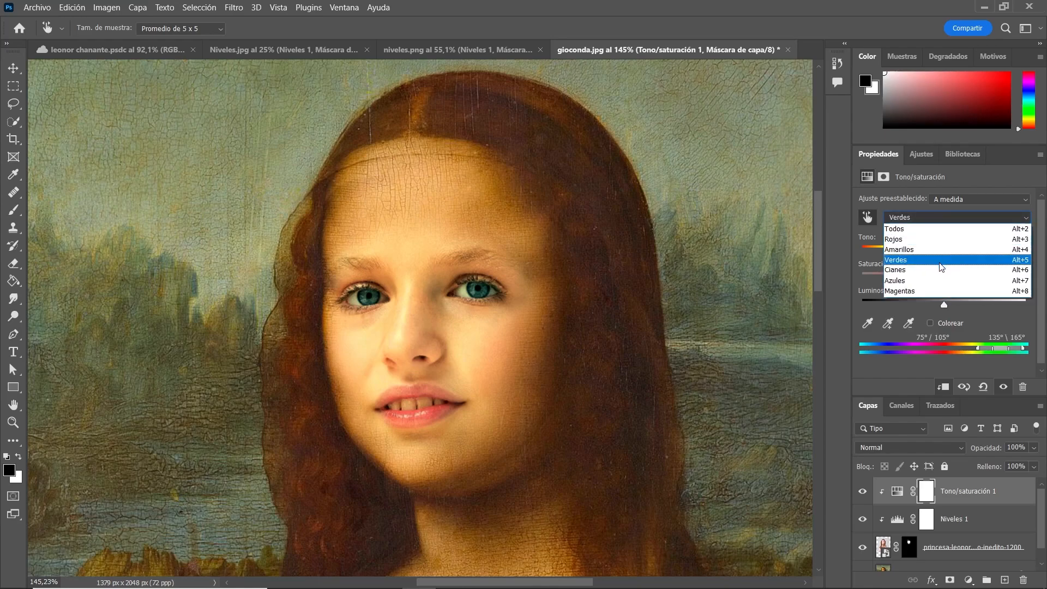
click(990, 267)
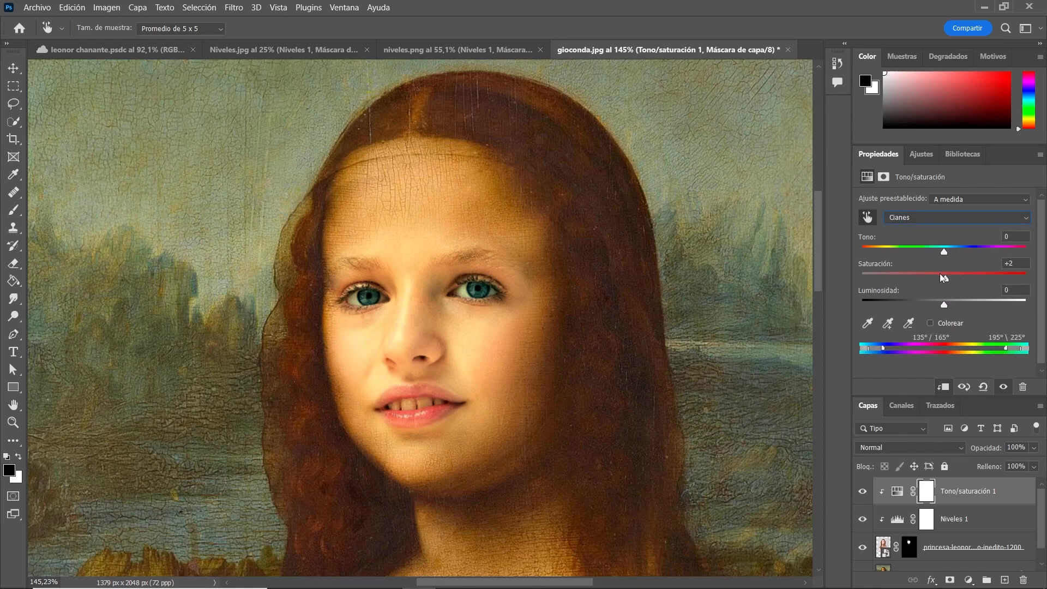
click(942, 223)
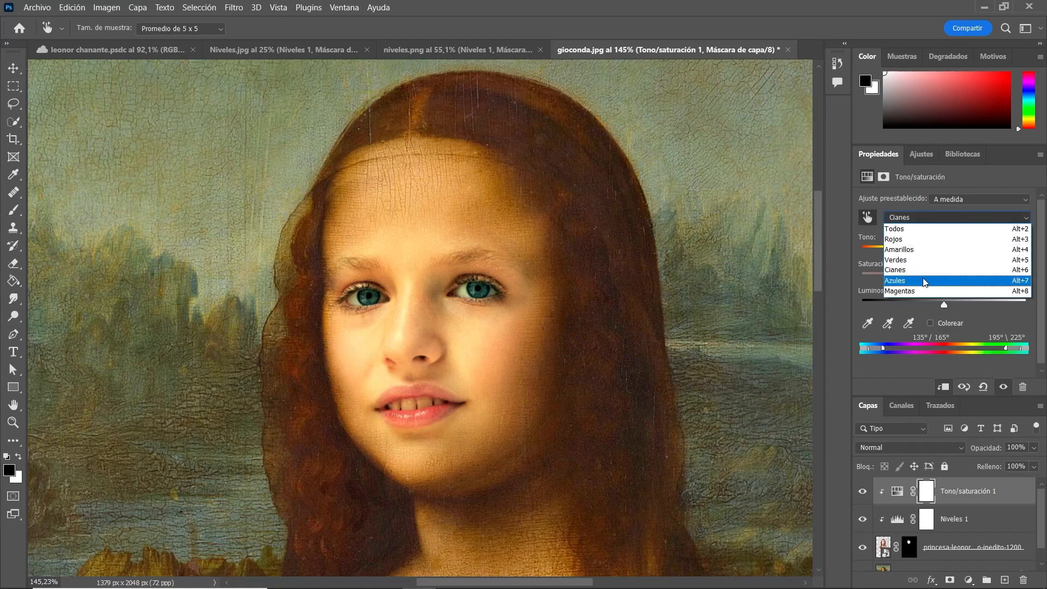
click(930, 280)
click(973, 219)
click(917, 290)
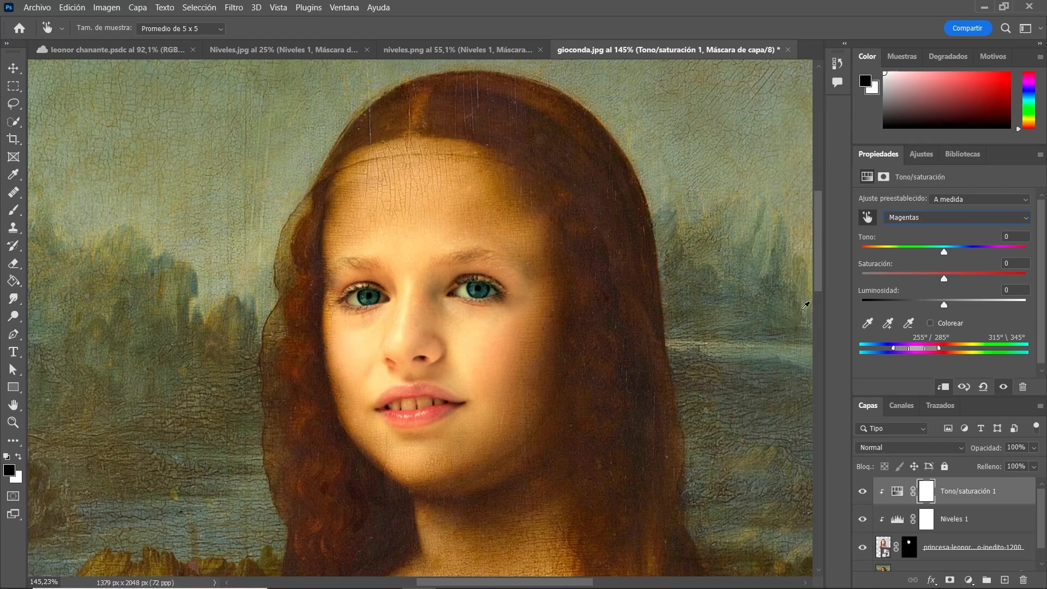
Add a Curves adjustment layer clipped to the face and slightly lower the darker part of its RGB curve
click(969, 580)
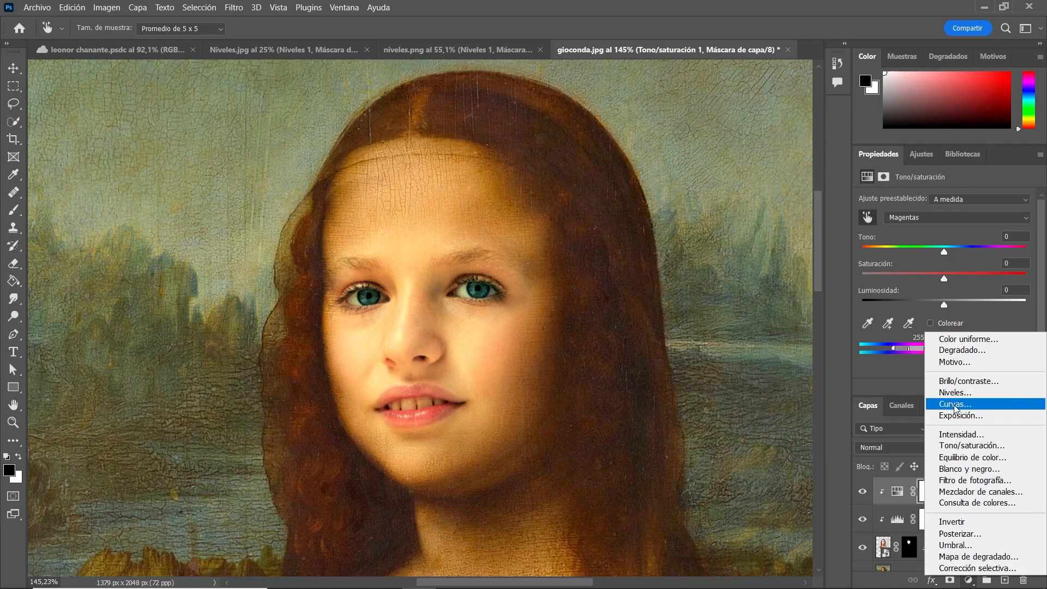
click(956, 404)
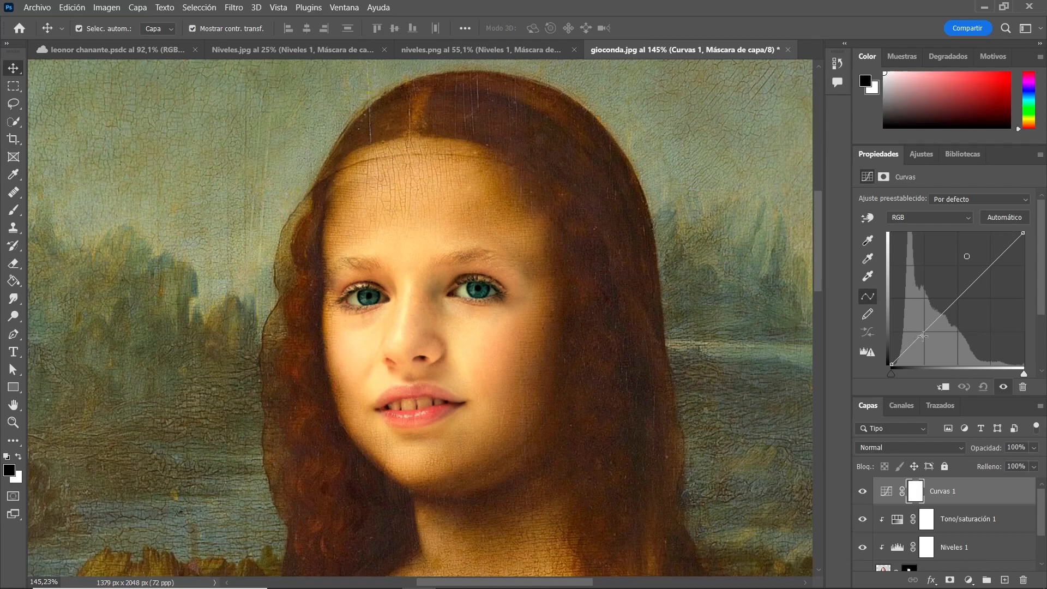
mouse_move(921, 335)
mouse_down()
mouse_move(927, 345)
mouse_move(917, 318)
mouse_move(929, 338)
mouse_up()
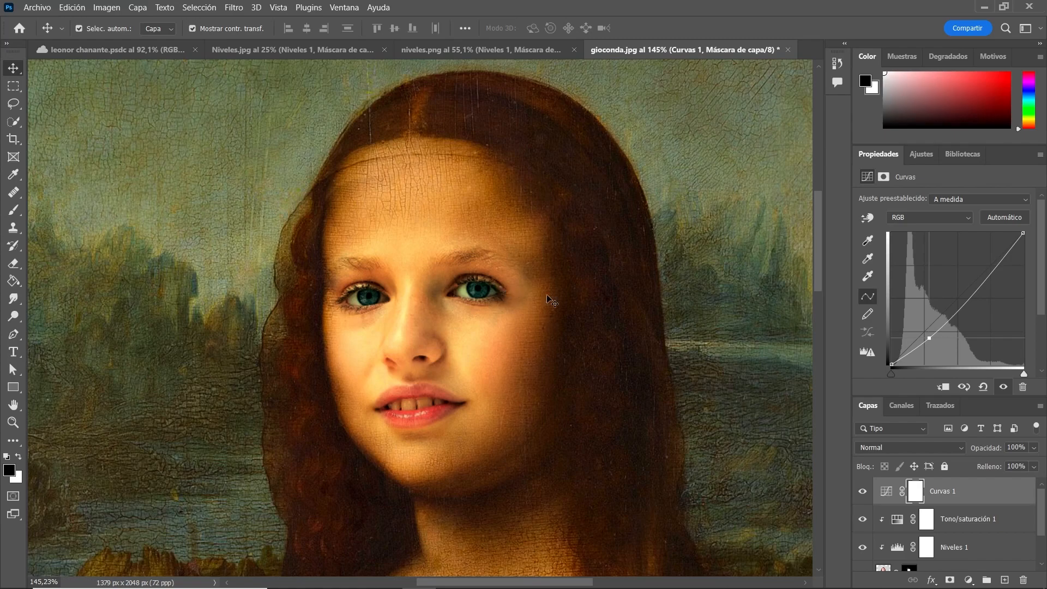
click(943, 386)
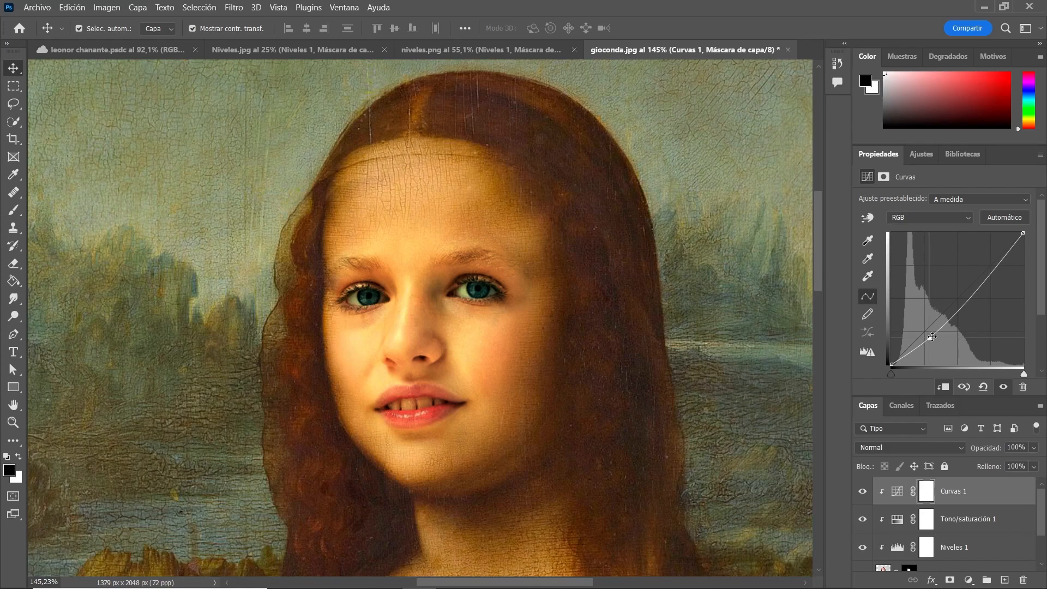
drag(929, 338, 927, 335)
Compare the face with and without the Curves layer, and fine-tune the curve's shadow point
click(862, 491)
click(860, 493)
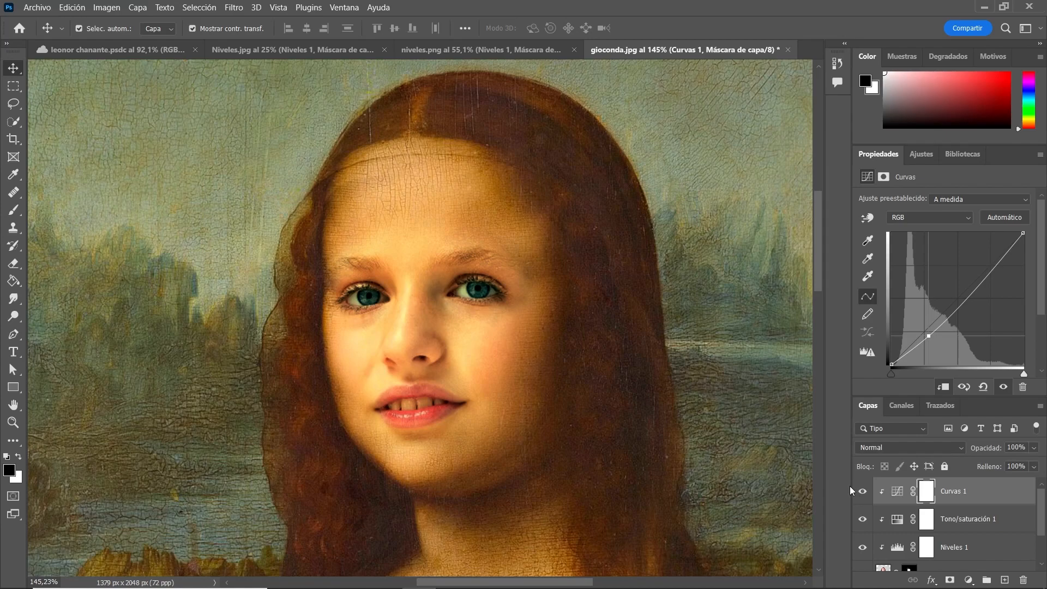
click(860, 491)
click(860, 491)
drag(928, 335, 929, 335)
Review the montage in the whole painting and up close, and inspect the Hue/Saturation, Levels and Curves layers' settings
scroll(518, 308, down, 5)
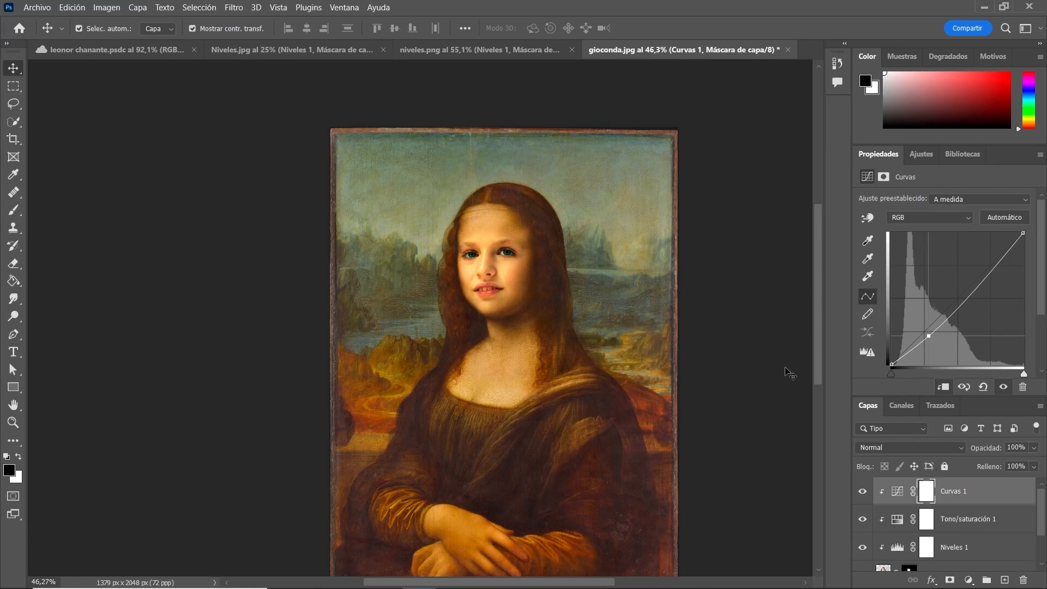
click(894, 520)
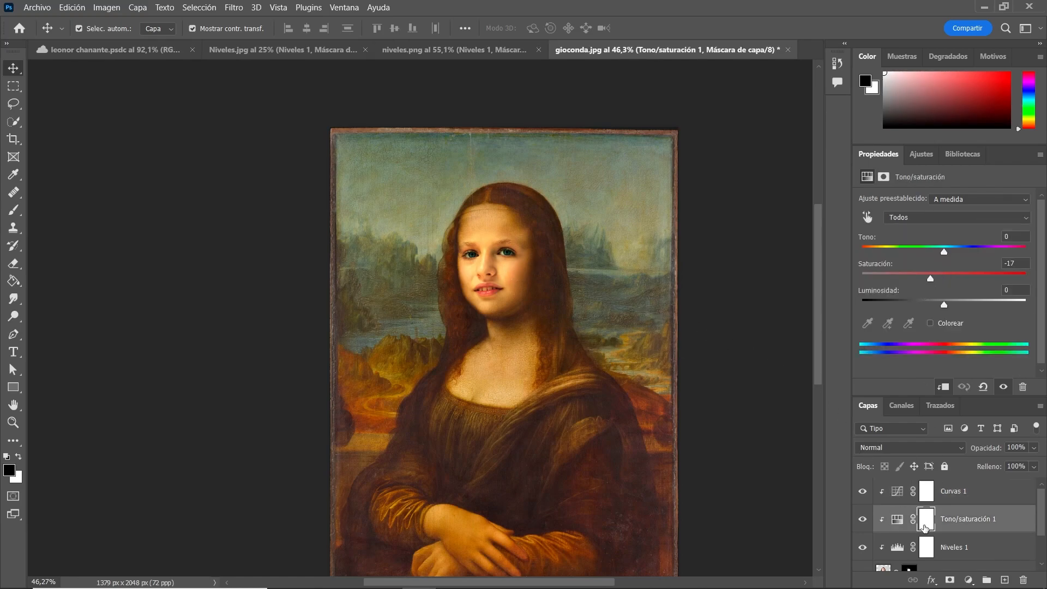
click(895, 548)
click(897, 491)
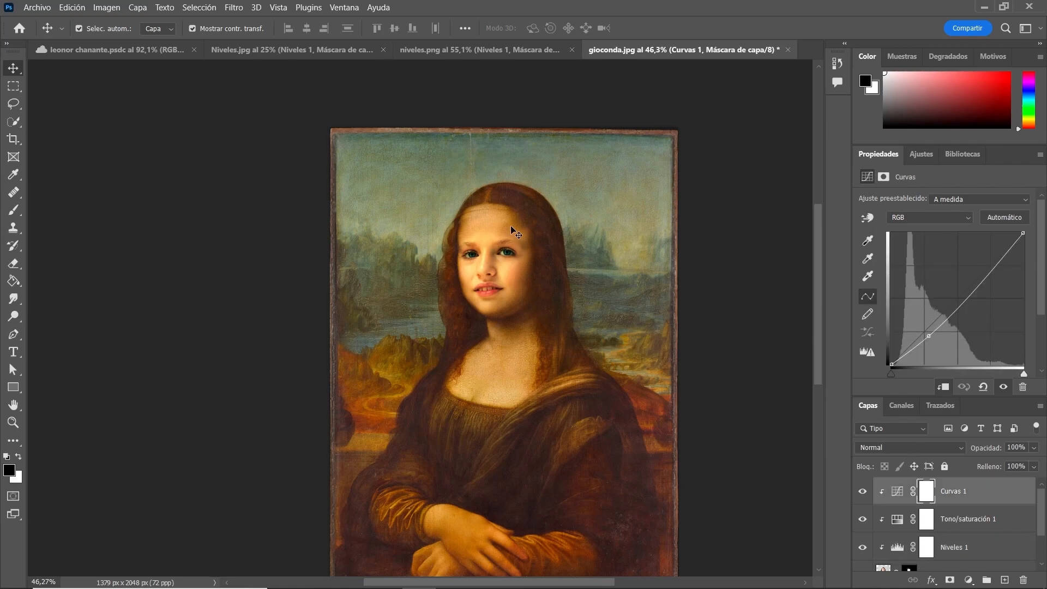
scroll(500, 255, up, 3)
scroll(500, 255, up, 3)
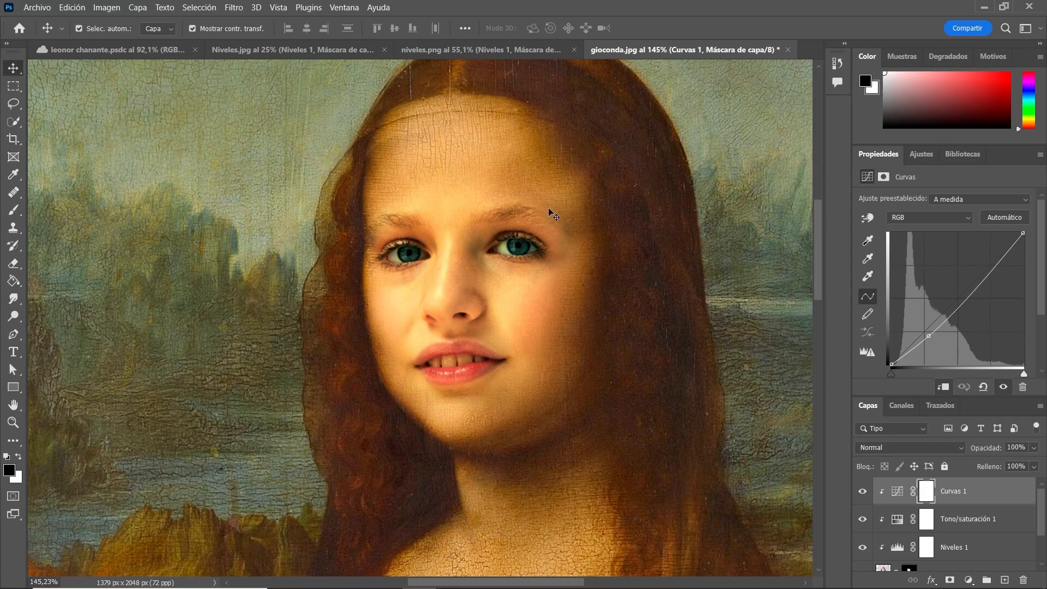
Place the image craquelado fino.png as an embedded element above the Curves layer
click(37, 7)
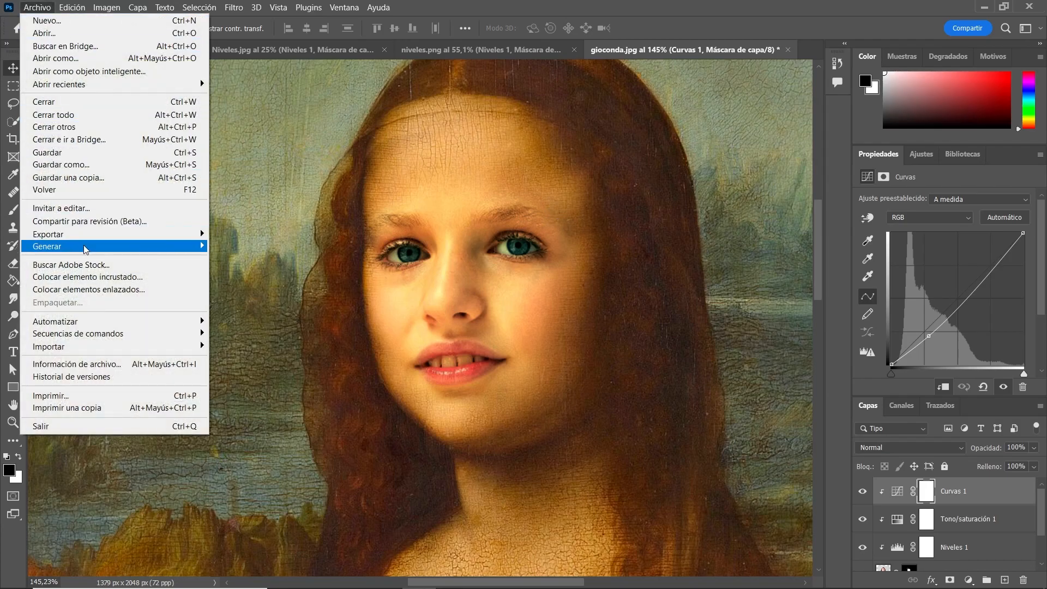
click(118, 277)
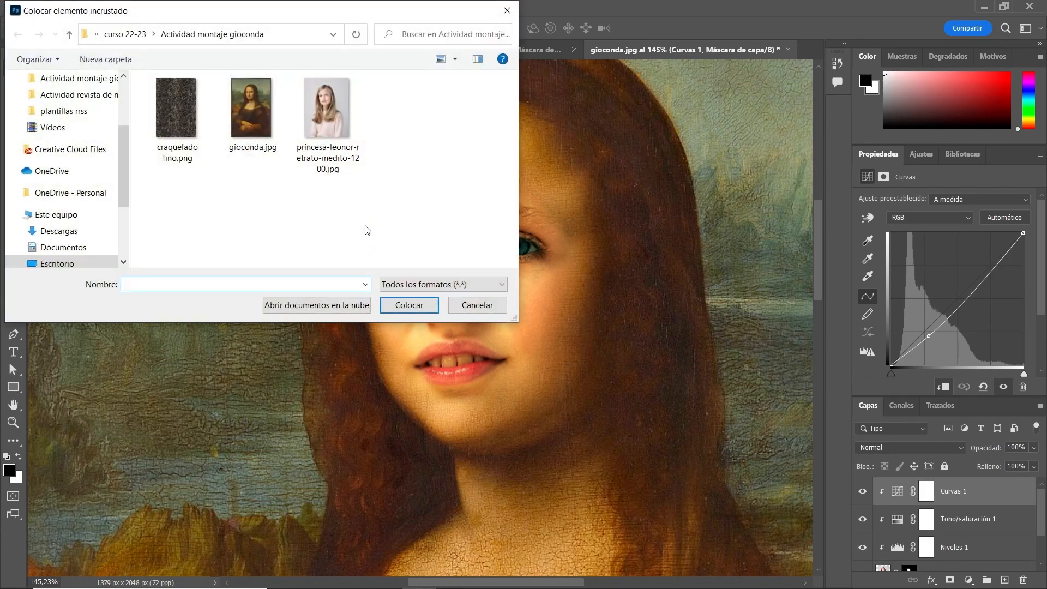
click(199, 105)
click(409, 307)
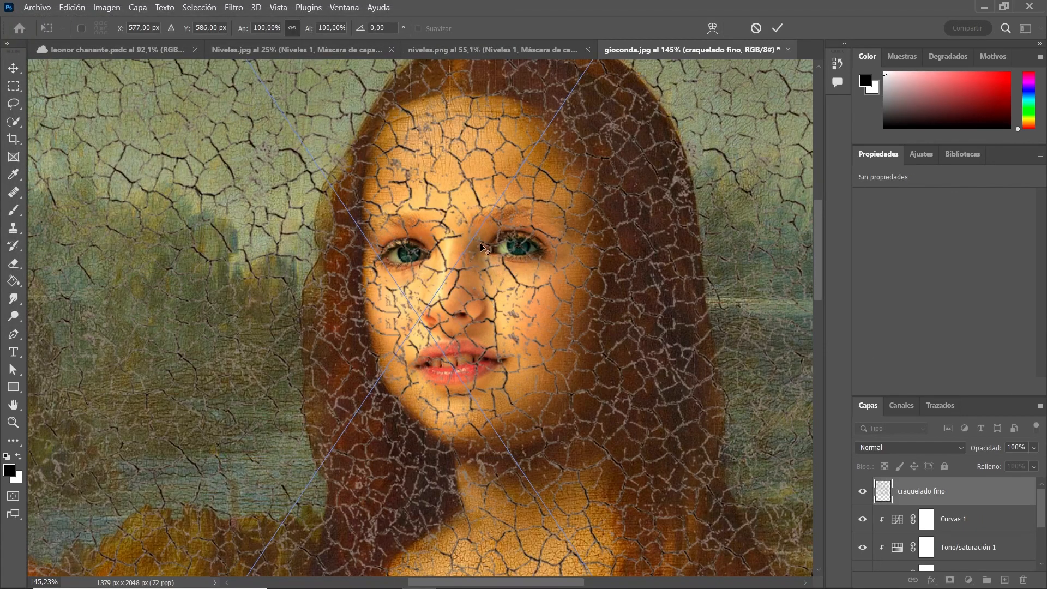
Scale the placed crackle texture down proportionally to about 43% and move it over the face
scroll(480, 243, down, 6)
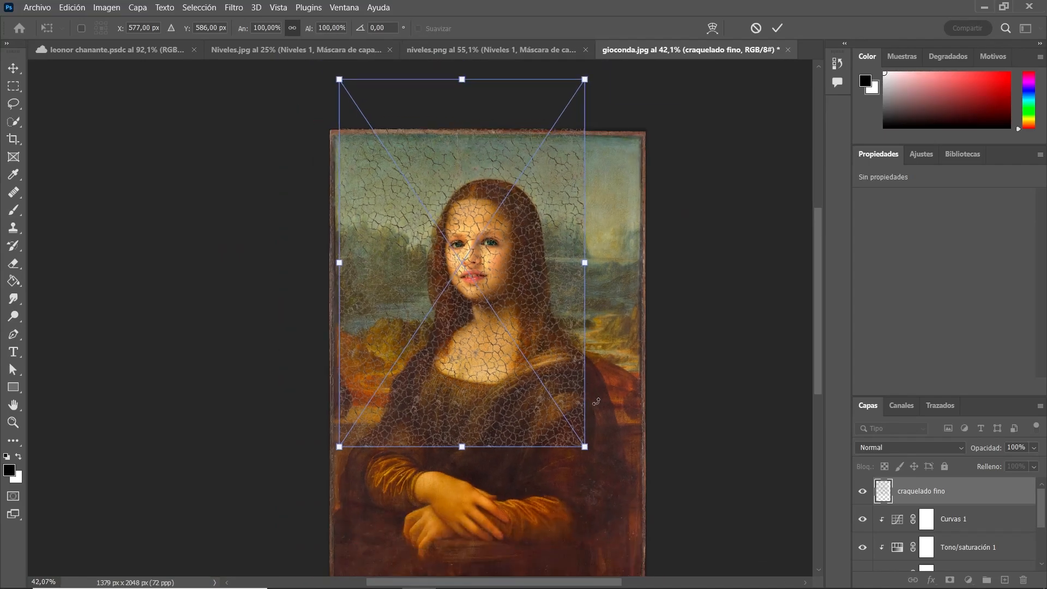
drag(587, 453, 473, 272)
drag(446, 216, 494, 256)
drag(537, 333, 511, 299)
drag(488, 235, 501, 262)
Shrink the crackle texture further to about 36%, center it on the face, and apply the transformation
scroll(491, 333, up, 6)
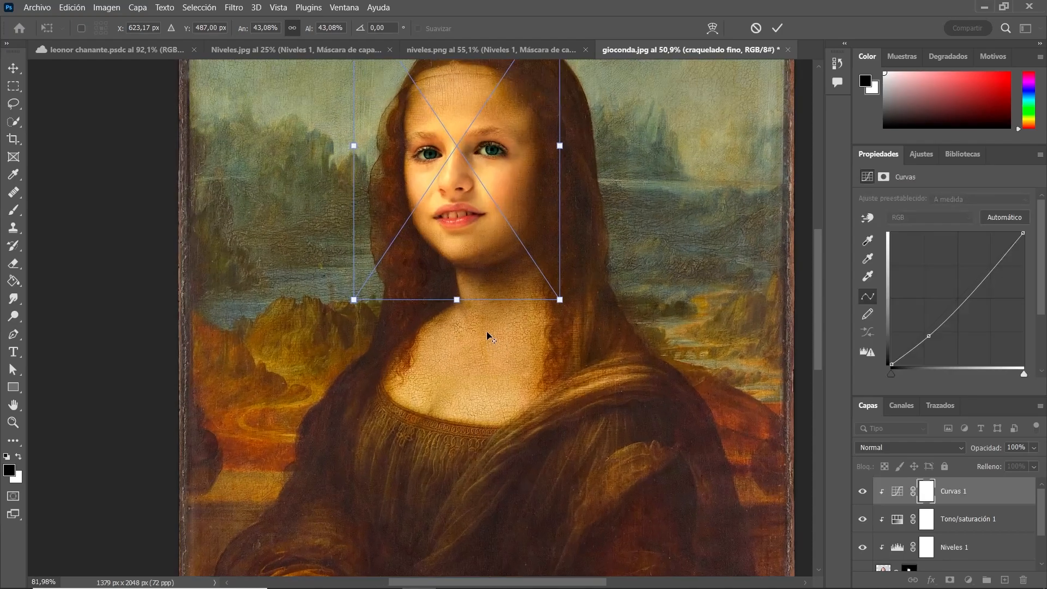
drag(817, 306, 812, 247)
drag(476, 215, 485, 170)
drag(622, 515, 567, 428)
drag(468, 186, 501, 308)
drag(346, 315, 351, 317)
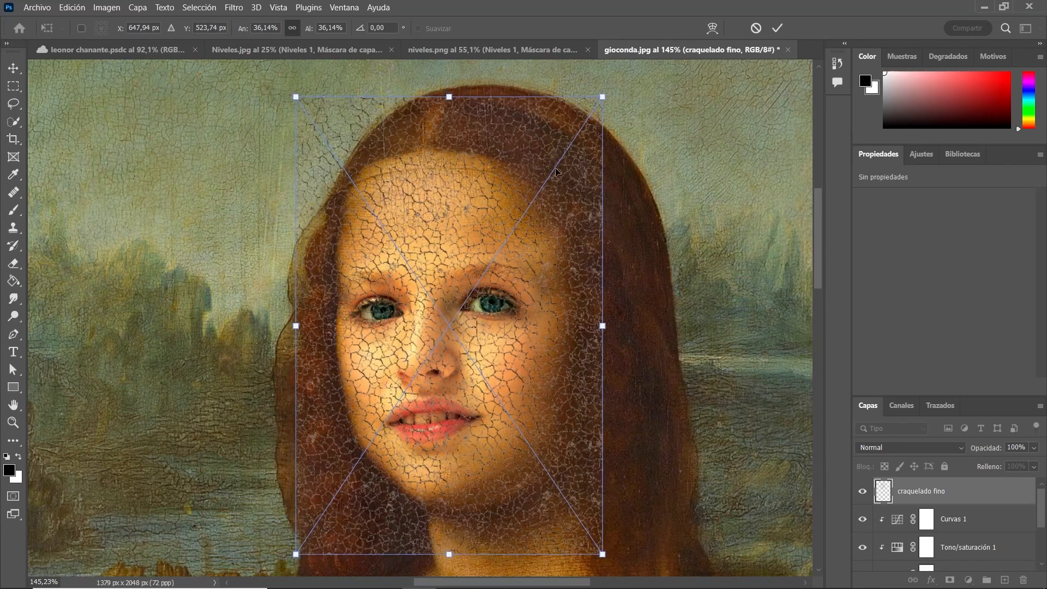
click(778, 28)
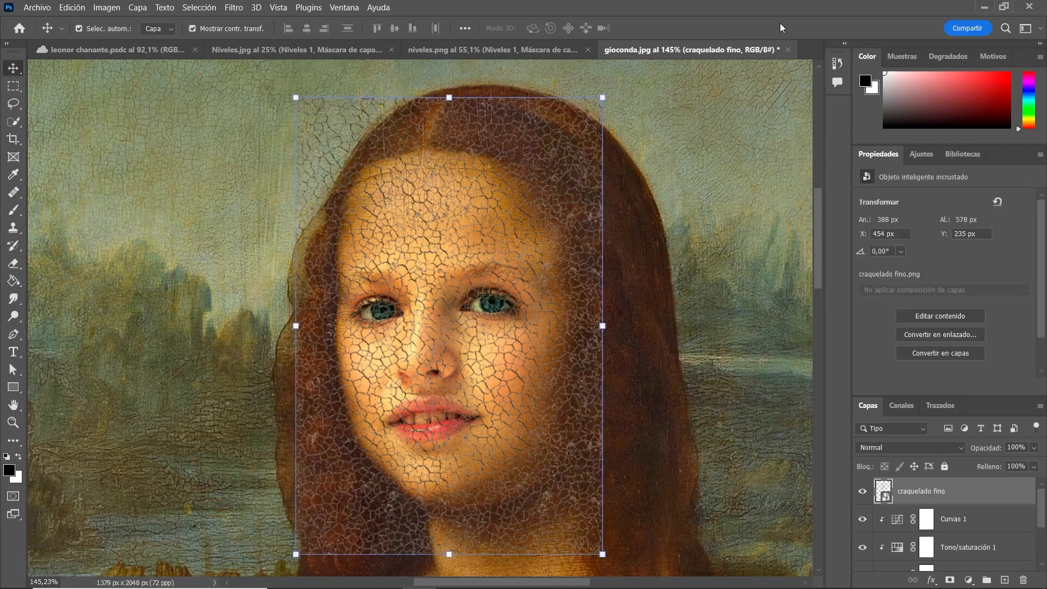
Enlarge the layer list to show the whole stack and examine the crackle texture up close on the face
drag(958, 395, 966, 290)
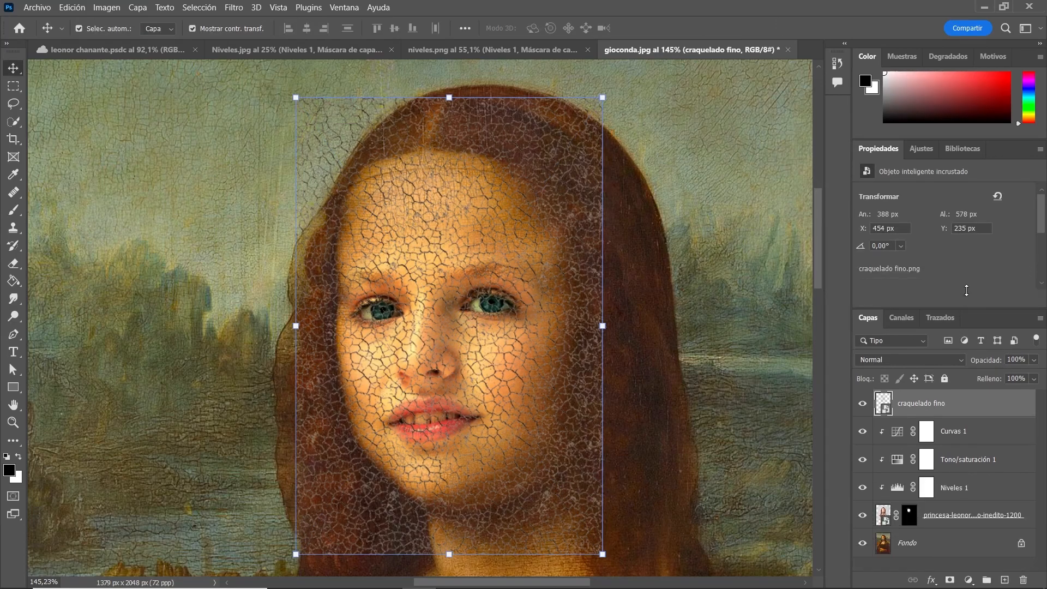
click(686, 254)
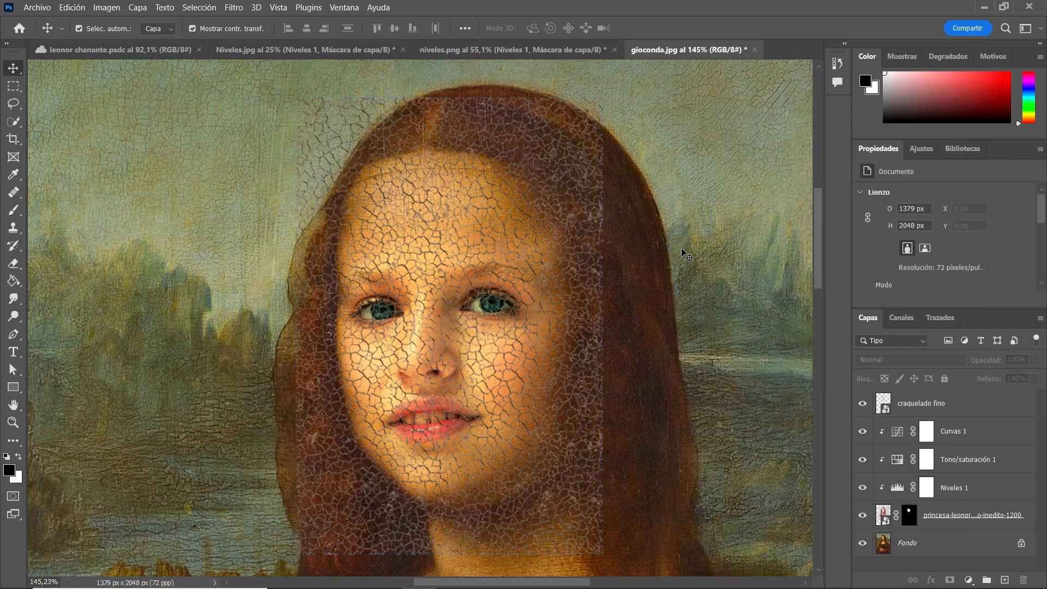
scroll(463, 334, up, 6)
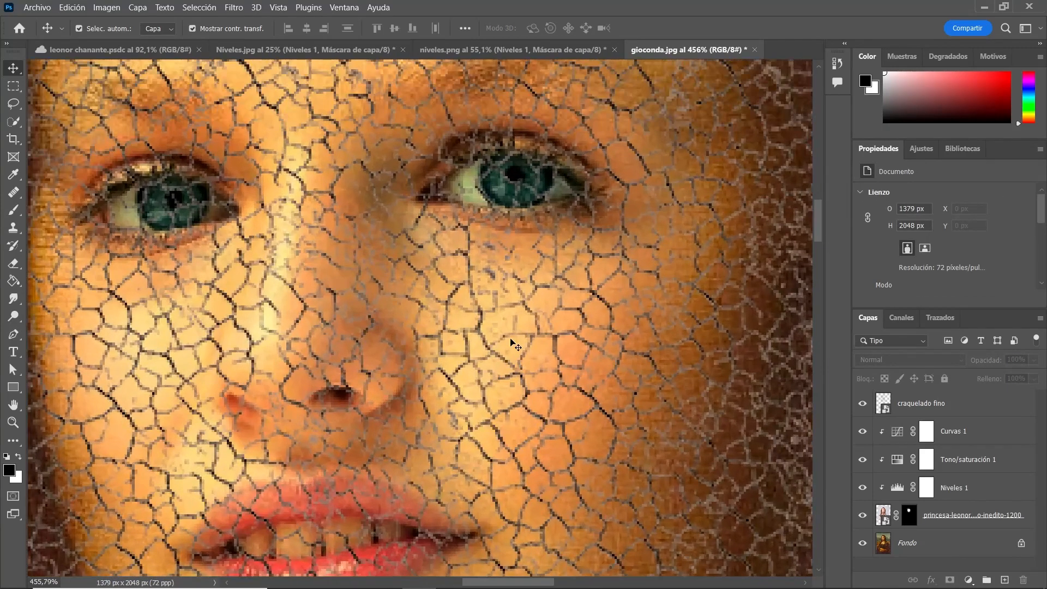
scroll(516, 349, down, 4)
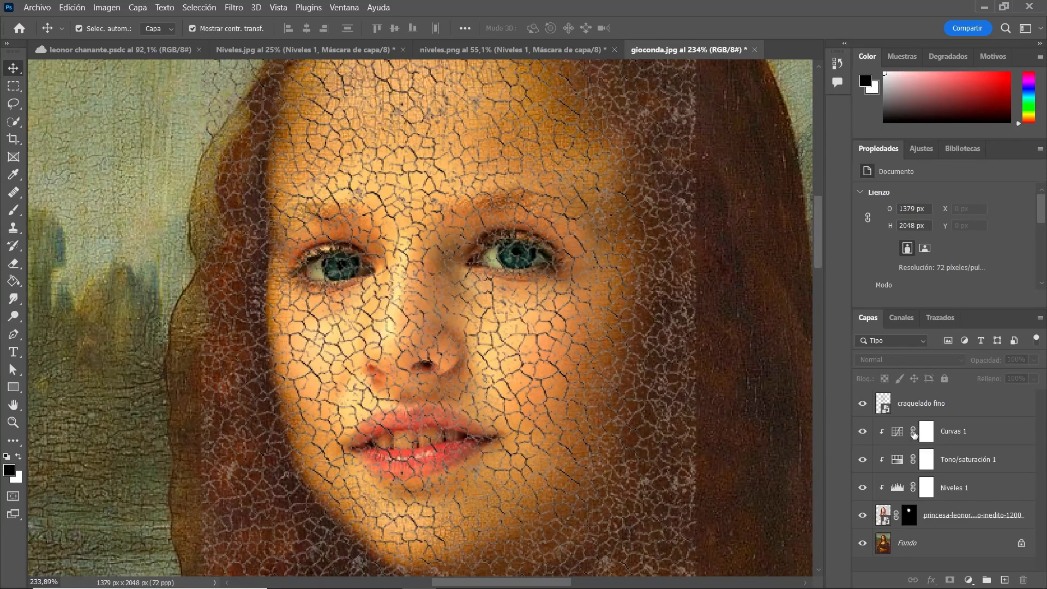
Lower the craquelado fino layer's opacity to 33%
click(889, 408)
click(1033, 360)
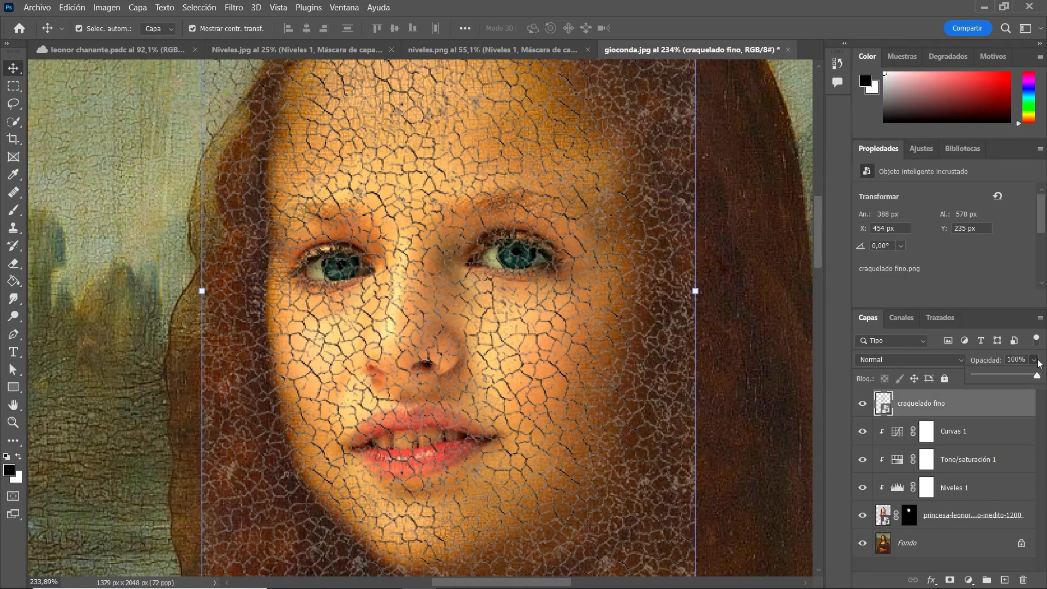
drag(1005, 375, 994, 375)
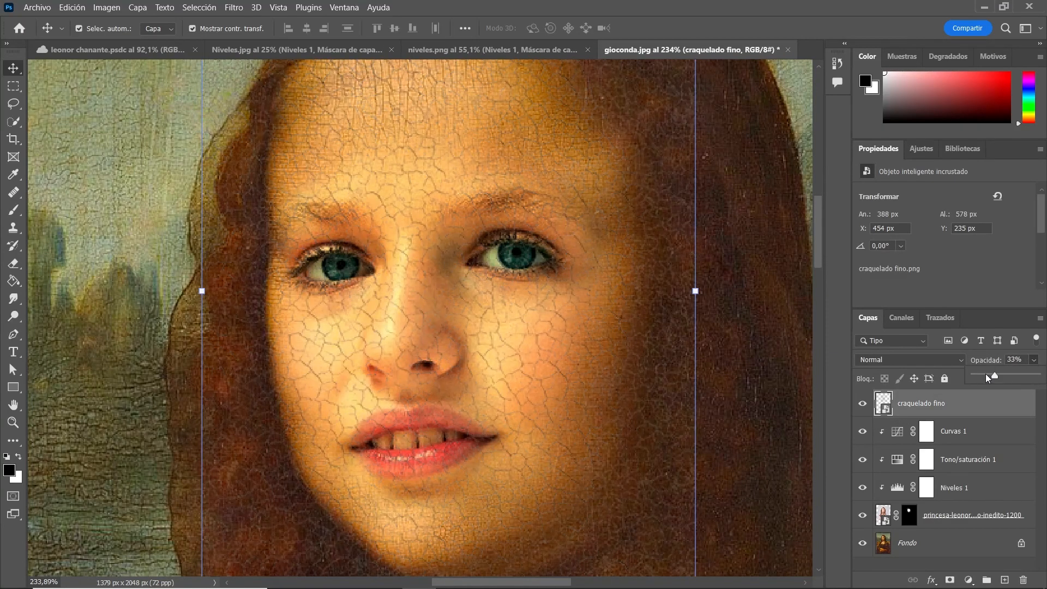
Compare the color of the painting's original cracks in the landscape with the crackle texture on the face, down to pixel level
scroll(263, 394, down, 5)
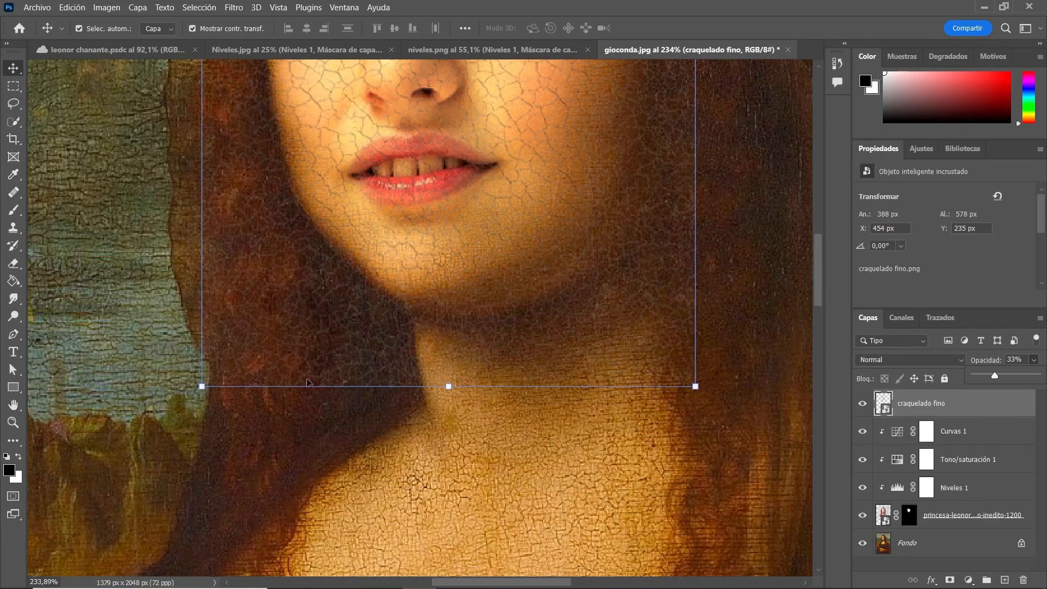
scroll(283, 393, left, 5)
scroll(299, 392, up, 10)
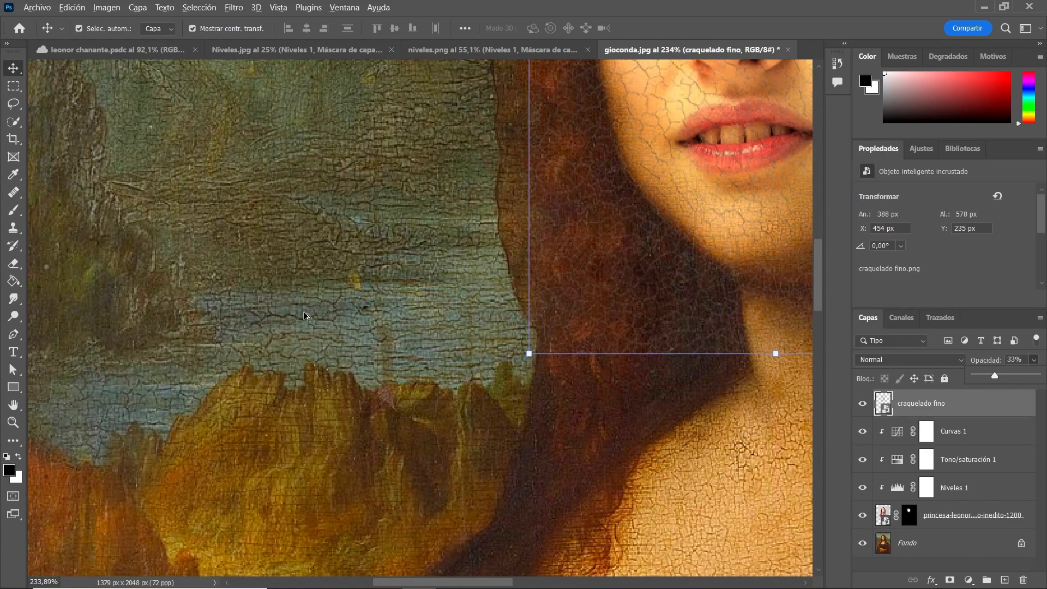
scroll(306, 316, up, 7)
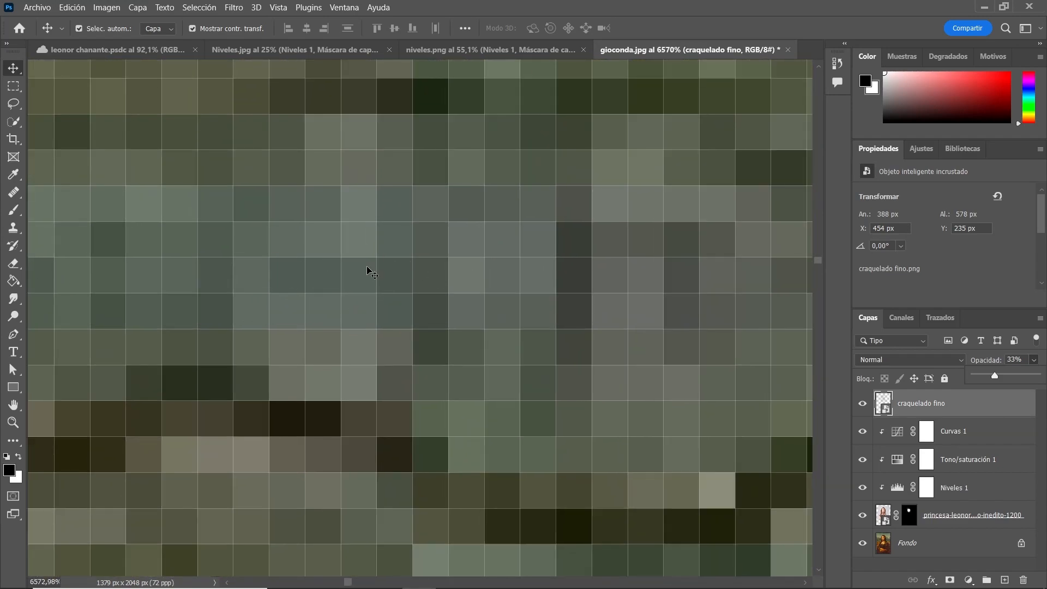
scroll(372, 278, down, 2)
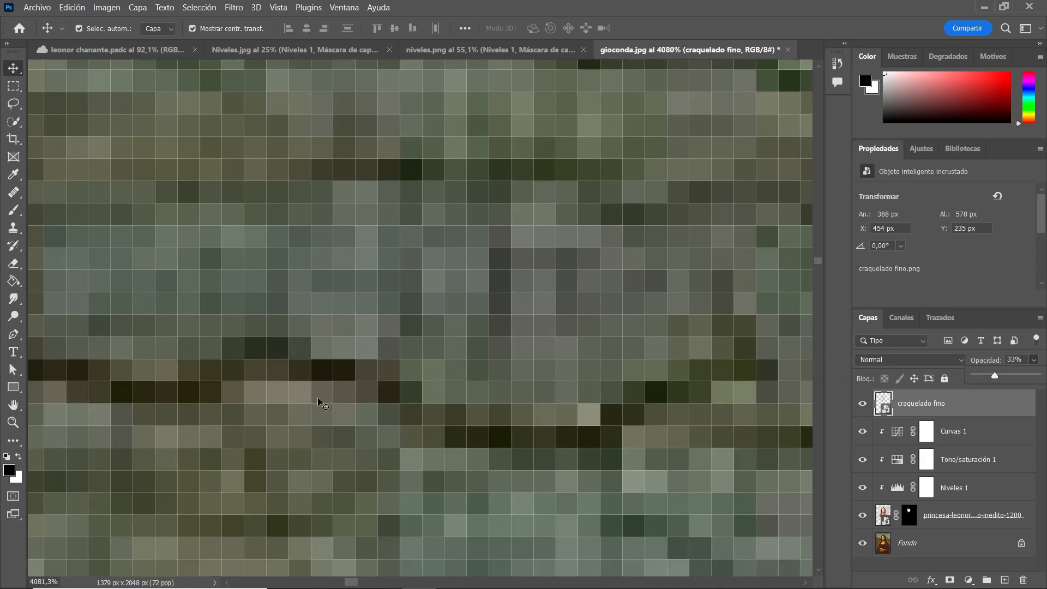
scroll(498, 364, down, 1)
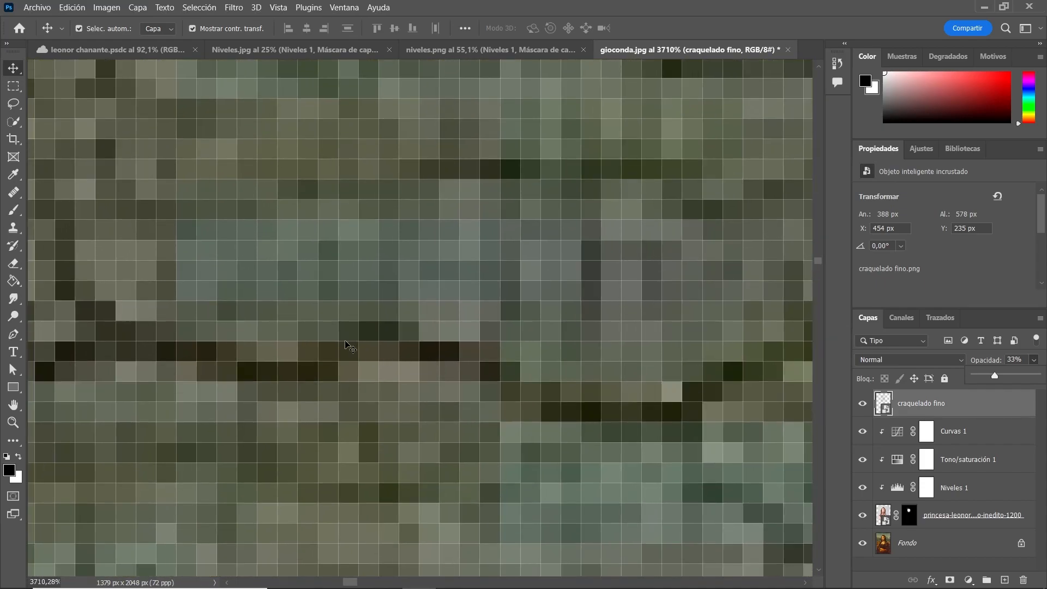
scroll(545, 395, down, 3)
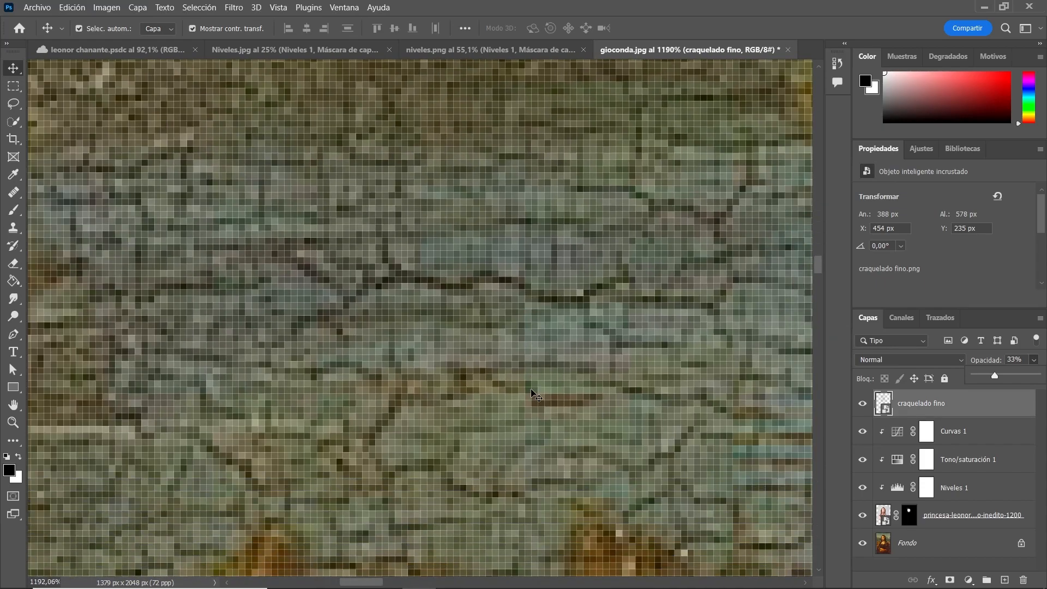
scroll(301, 357, up, 3)
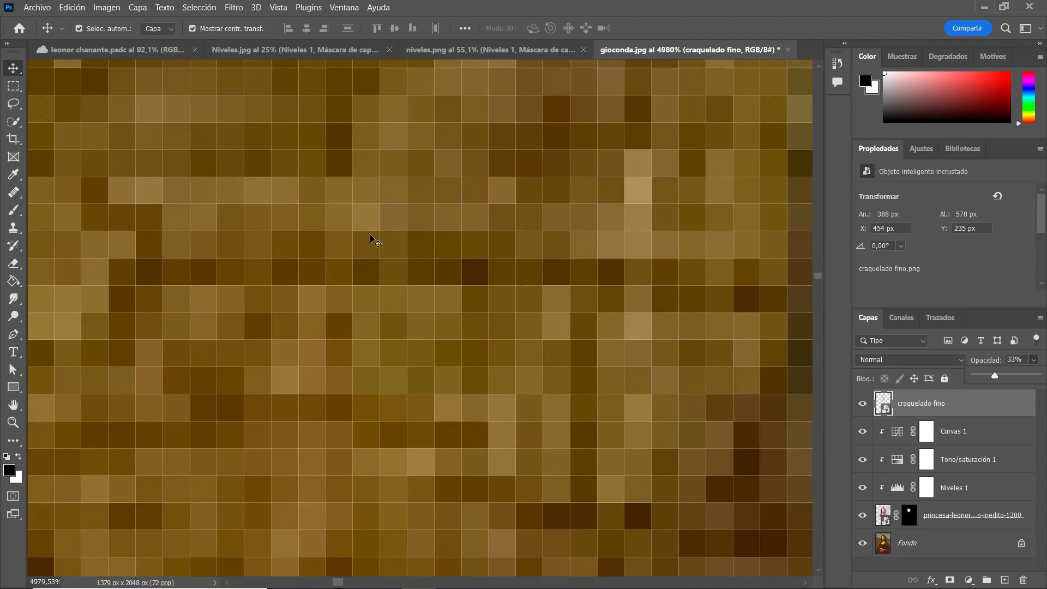
scroll(382, 229, down, 4)
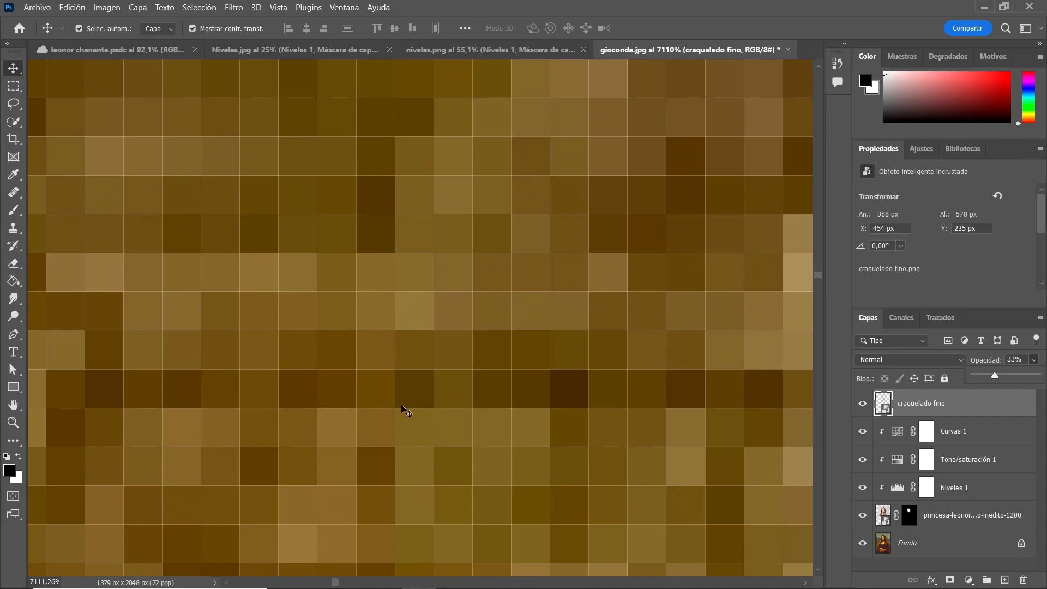
scroll(476, 394, down, 5)
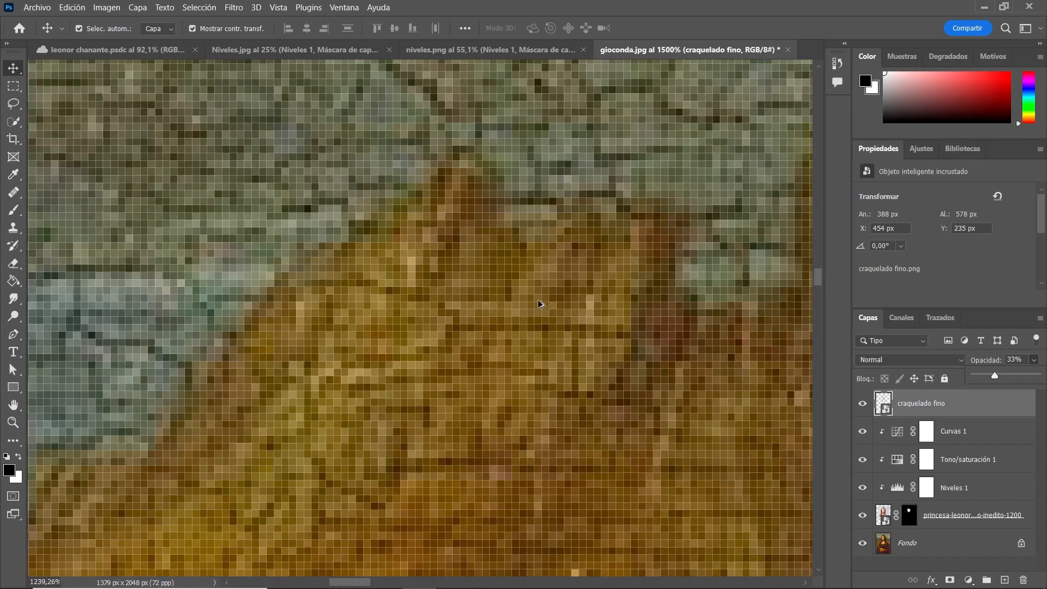
scroll(582, 291, down, 5)
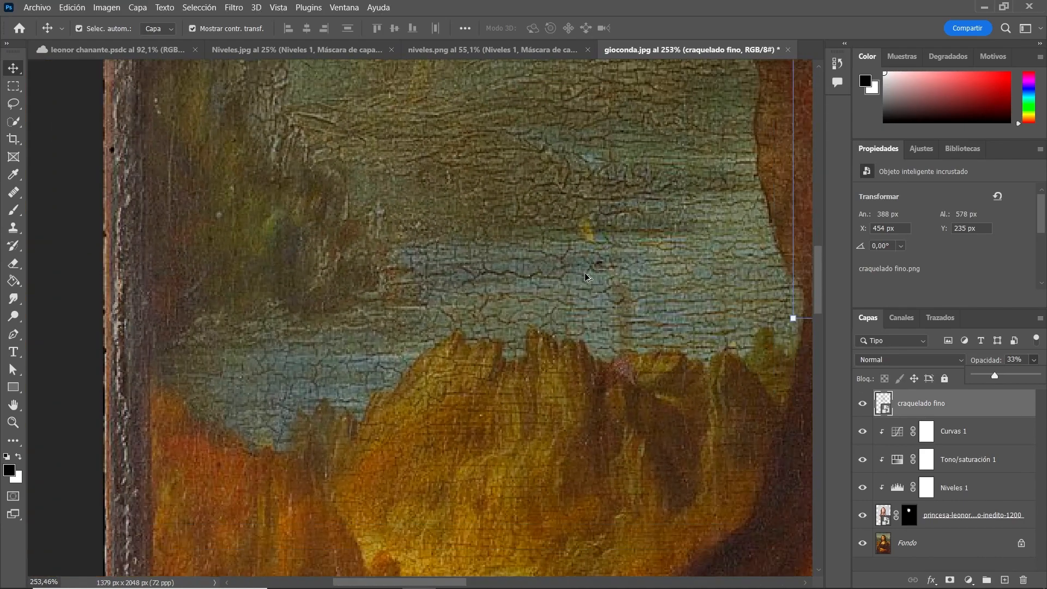
scroll(612, 229, up, 3)
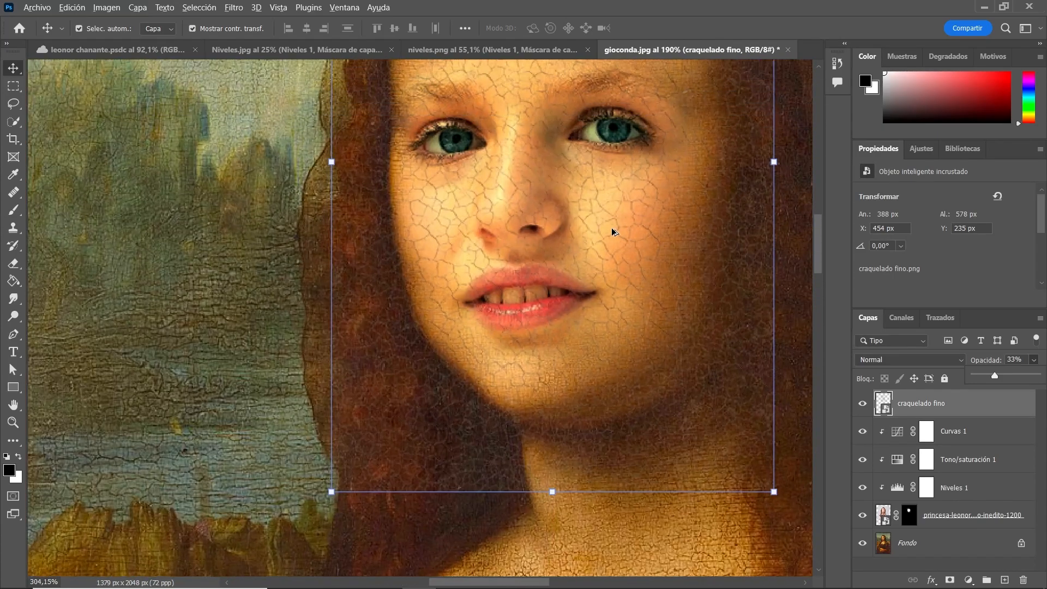
scroll(603, 227, up, 12)
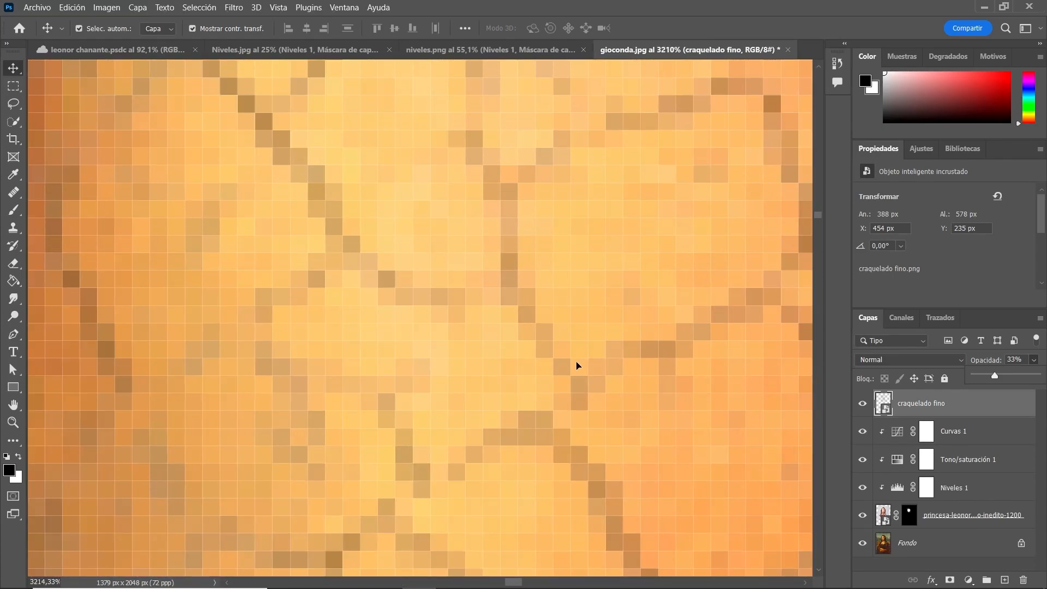
scroll(495, 259, down, 12)
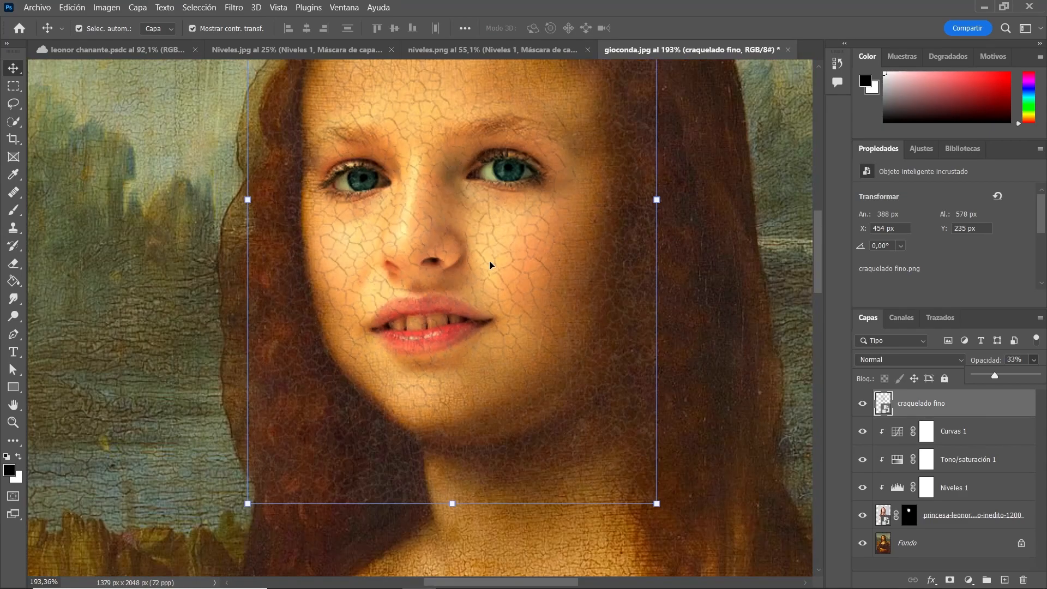
scroll(490, 266, up, 2)
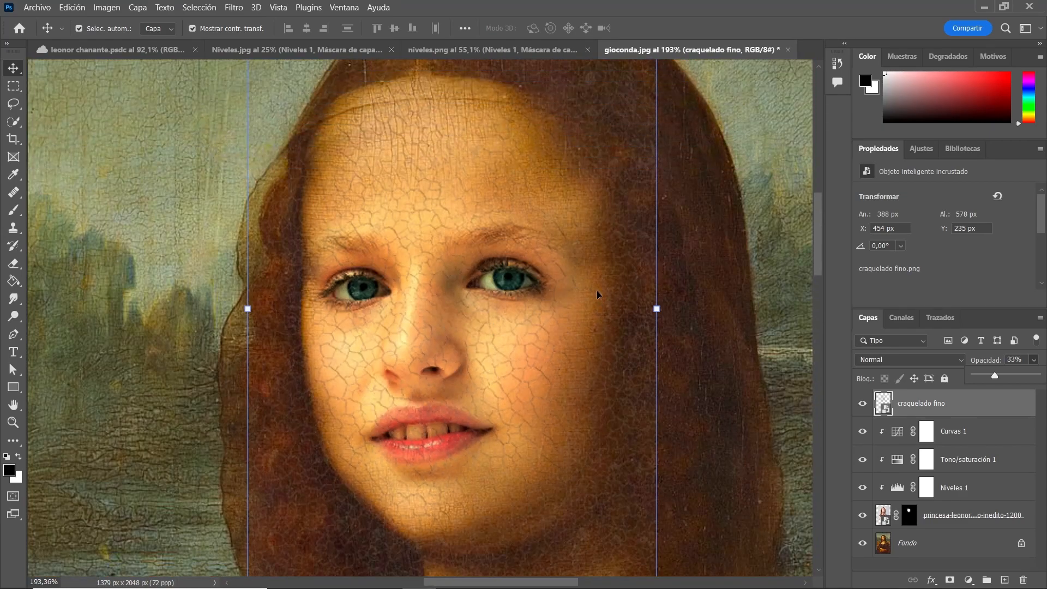
Restore the craquelado fino layer's opacity to 100%
click(946, 404)
click(1034, 361)
drag(996, 375, 1040, 376)
click(917, 401)
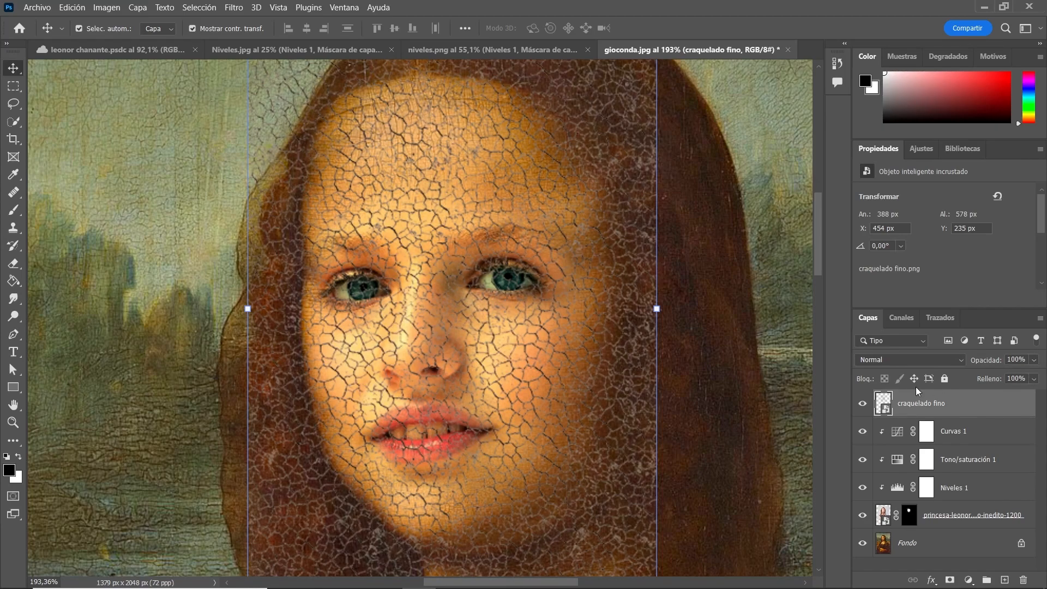
Set the craquelado fino layer's blend mode to Subexponer color and inspect the cracks' color up close on the face
click(925, 361)
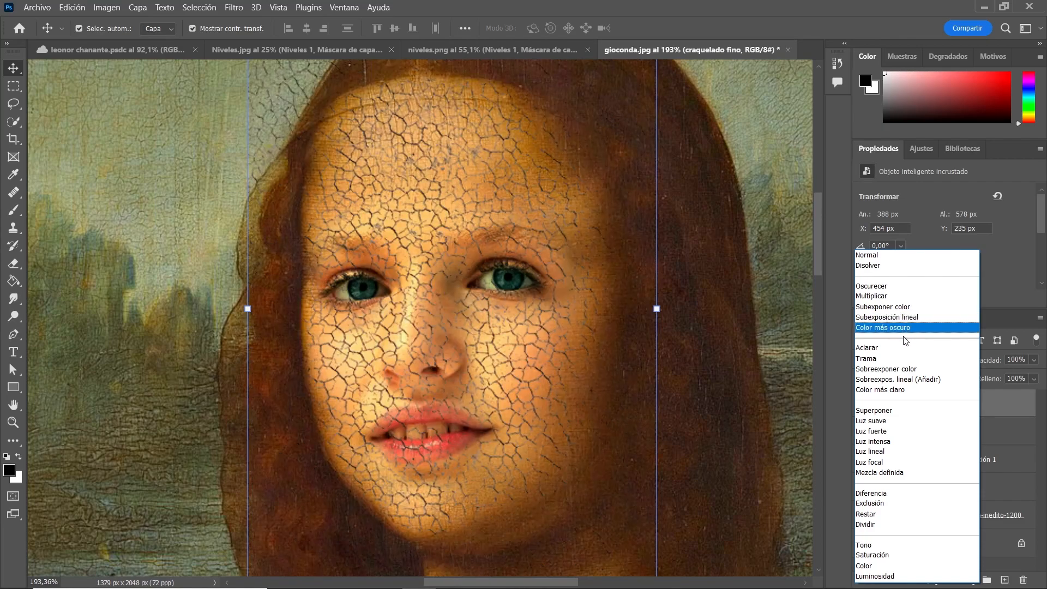
click(899, 308)
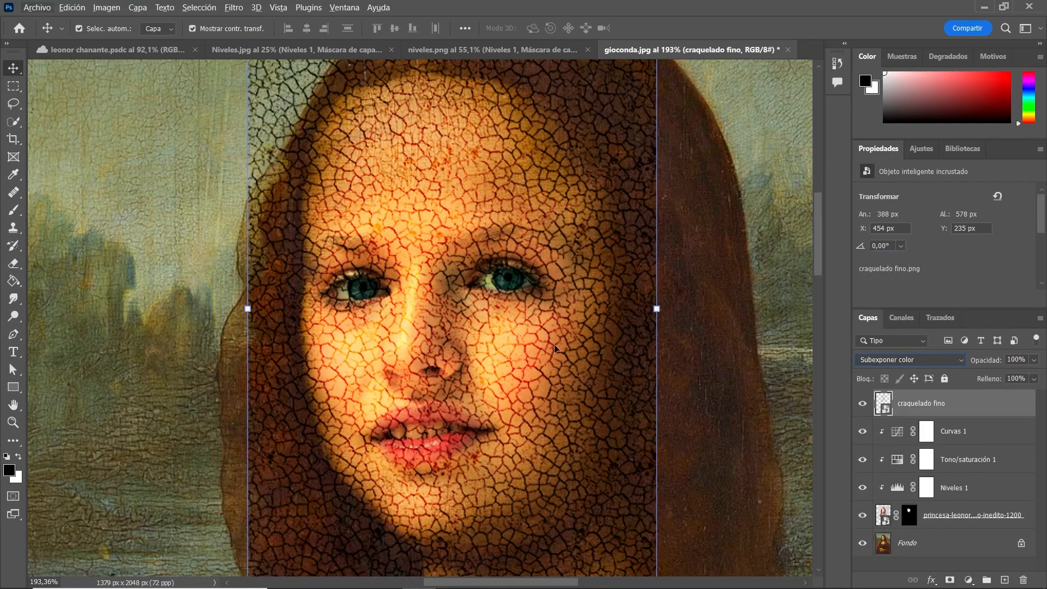
drag(817, 261, 817, 270)
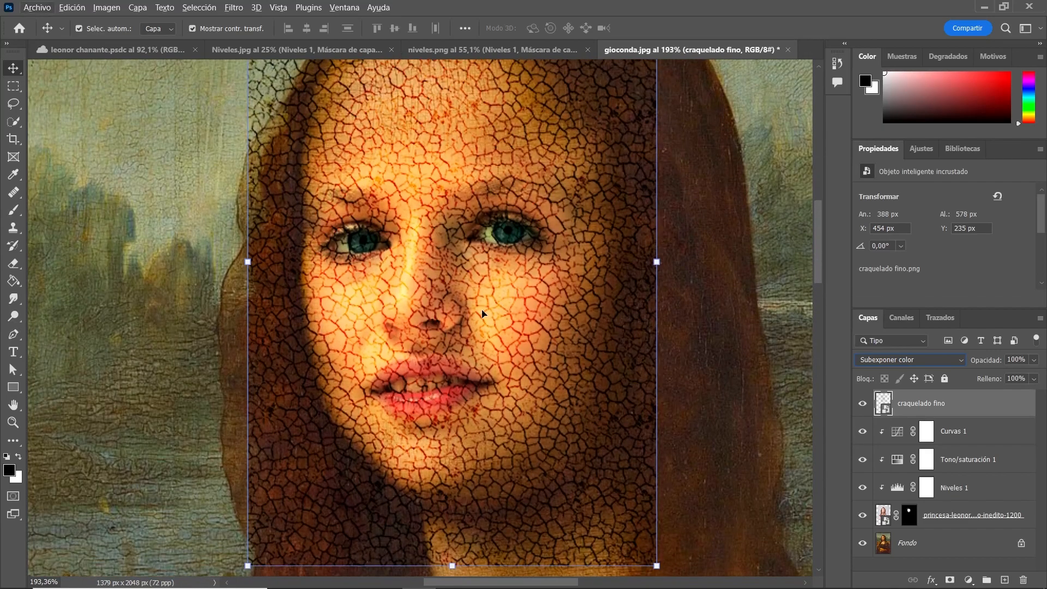
click(13, 422)
drag(518, 280, 577, 288)
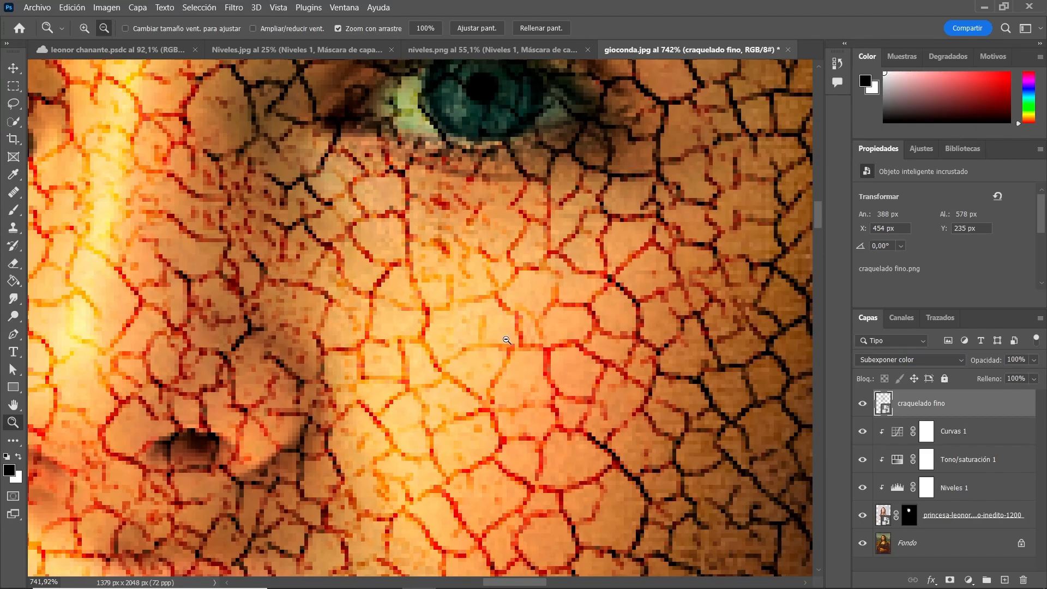
drag(433, 325, 463, 324)
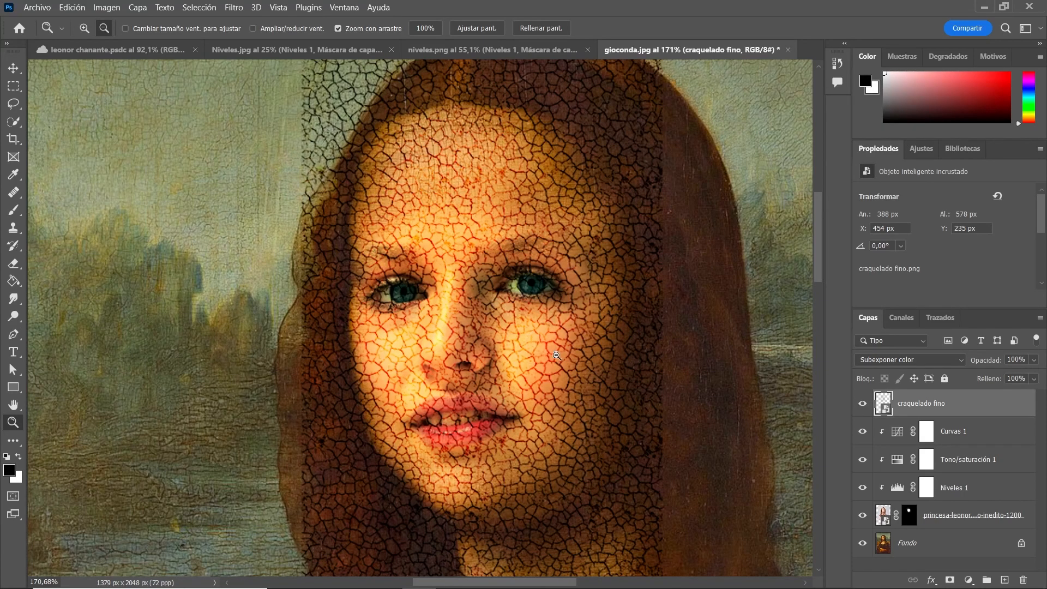
Preview other blend modes for the crackle layer, keep Subexponer color, and lower its opacity to 22%
click(875, 363)
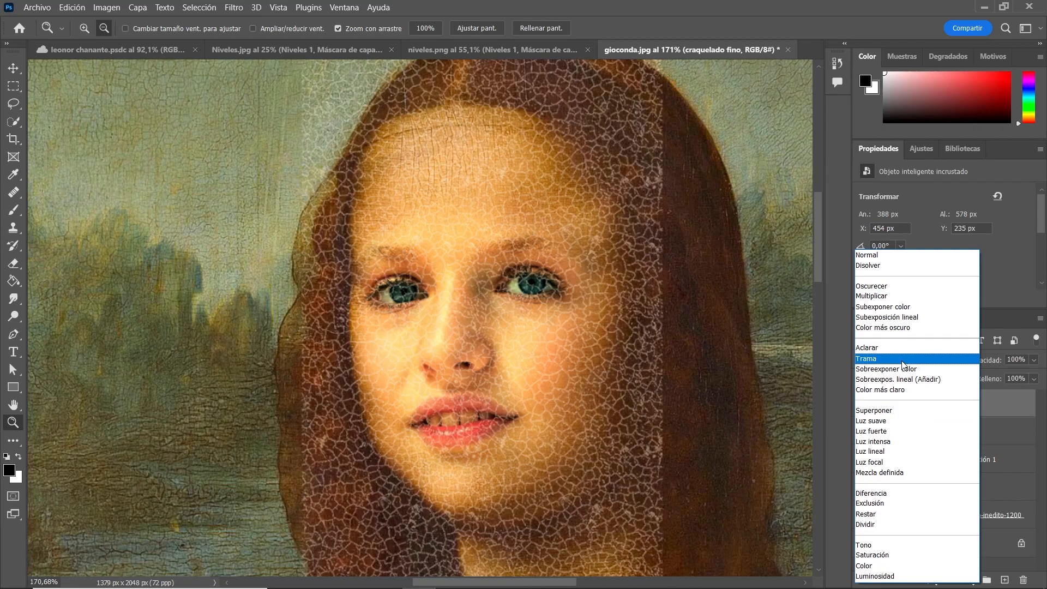
click(909, 309)
click(1034, 361)
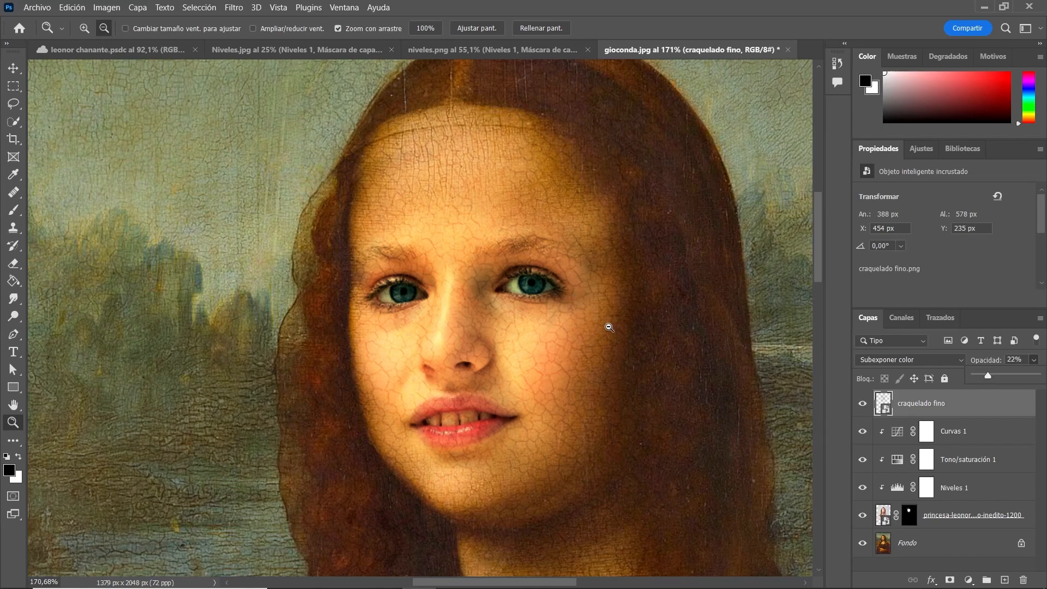
Restore the craquelado fino layer's opacity to 100% and add a layer mask to it
scroll(627, 335, down, 5)
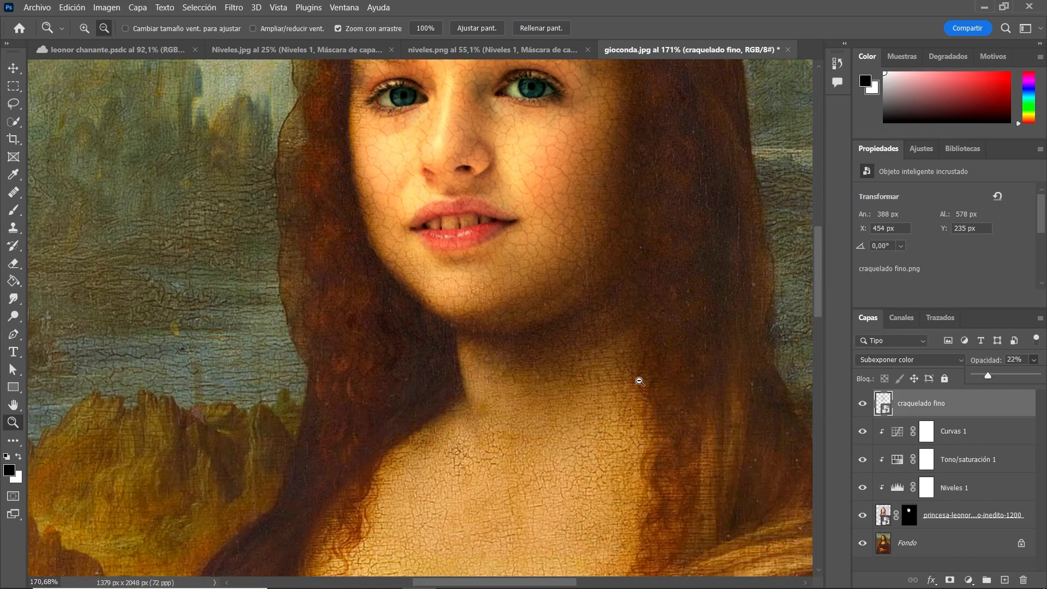
scroll(634, 380, up, 3)
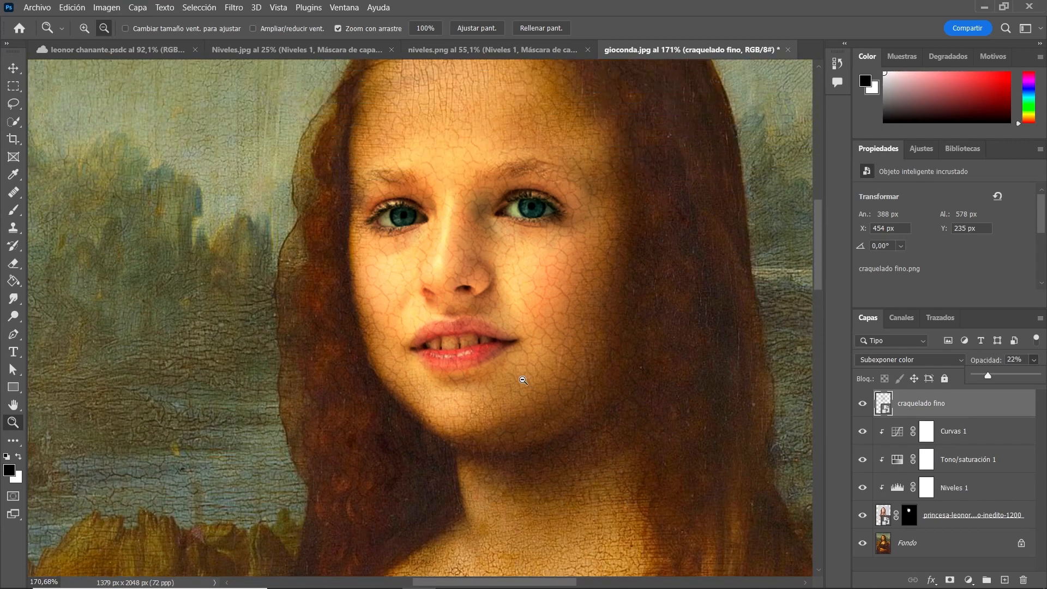
scroll(523, 379, up, 3)
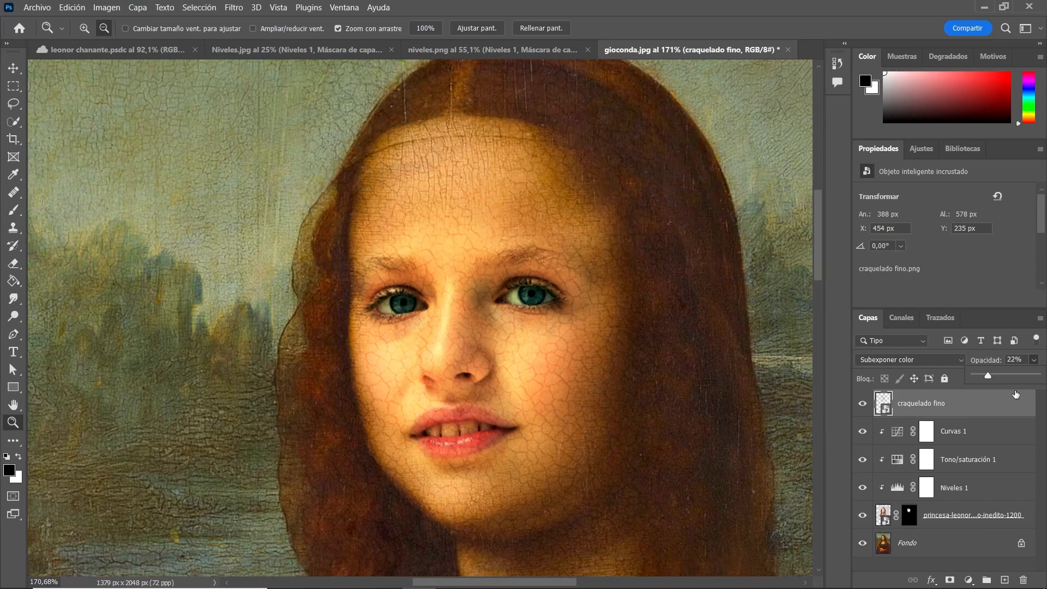
drag(1037, 380, 1039, 380)
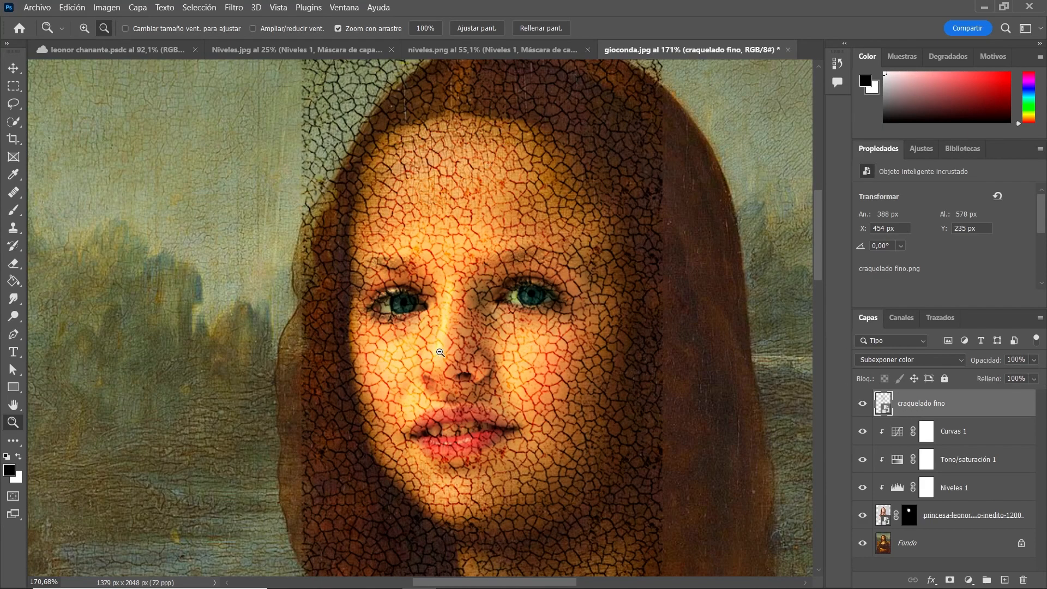
click(951, 579)
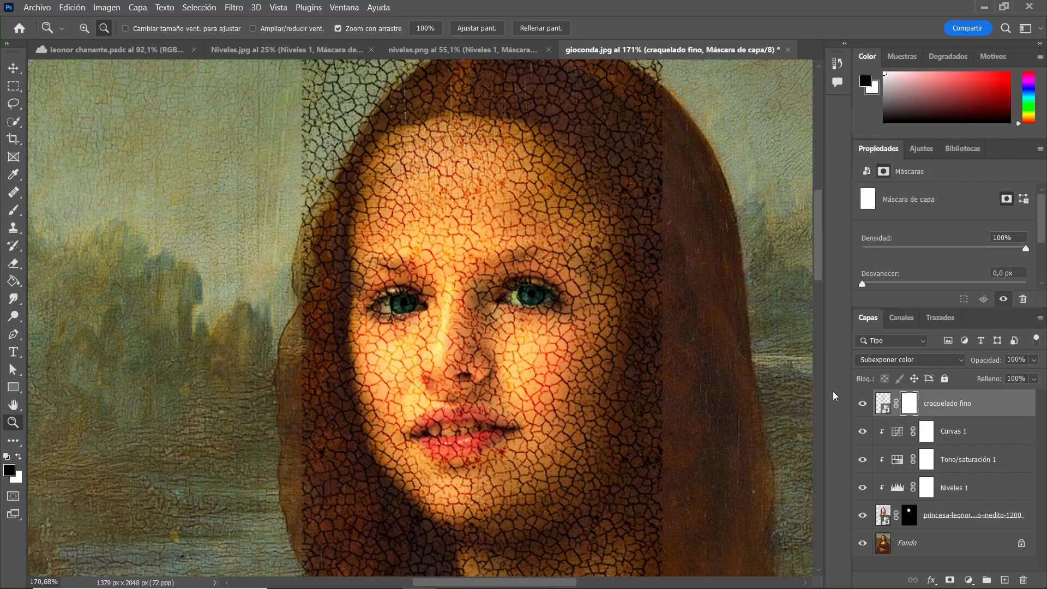
Paint black on the craquelado fino mask with a large soft brush to hide the crackle everywhere outside the face
click(18, 214)
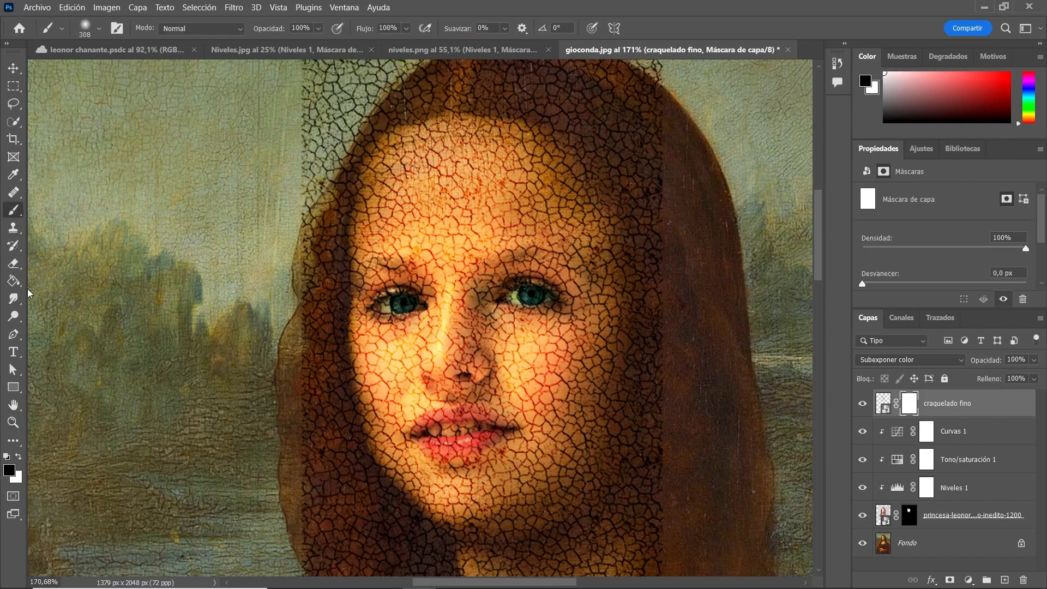
drag(188, 299, 198, 303)
drag(197, 132, 197, 133)
scroll(197, 222, down, 5)
mouse_move(198, 223)
mouse_down()
mouse_move(225, 228)
mouse_move(454, 100)
mouse_move(646, 145)
mouse_move(431, 118)
mouse_move(507, 150)
mouse_move(455, 128)
mouse_move(482, 141)
mouse_move(562, 370)
mouse_move(556, 315)
mouse_move(549, 357)
mouse_move(555, 333)
mouse_move(528, 344)
mouse_move(544, 291)
mouse_move(518, 287)
mouse_move(527, 307)
mouse_move(476, 496)
mouse_move(553, 470)
mouse_move(608, 473)
mouse_move(639, 493)
mouse_move(229, 485)
mouse_move(247, 438)
mouse_move(233, 365)
mouse_move(253, 393)
mouse_move(190, 206)
mouse_move(230, 182)
mouse_up()
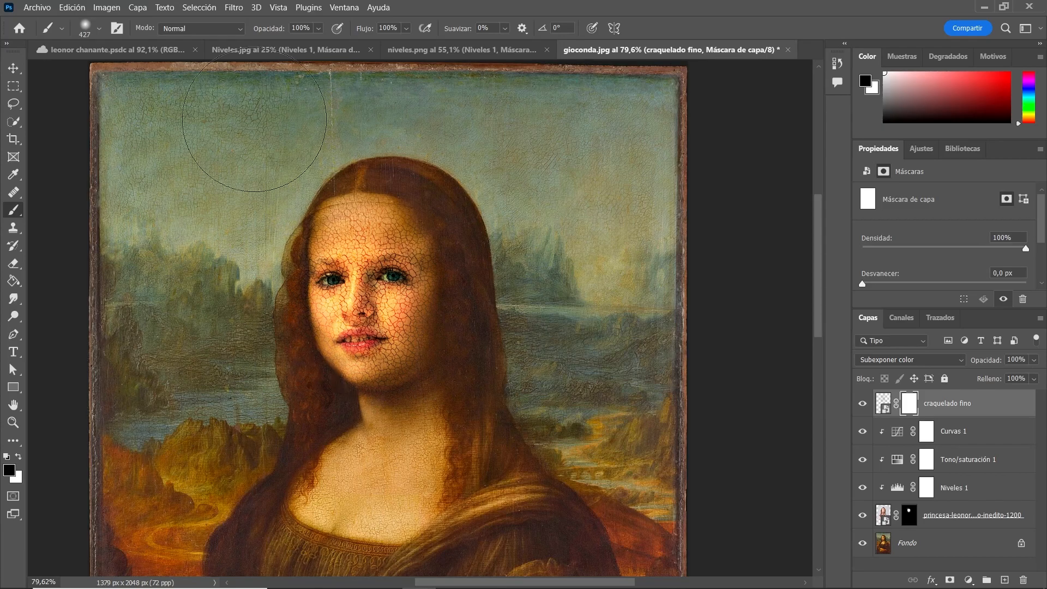
scroll(436, 284, up, 5)
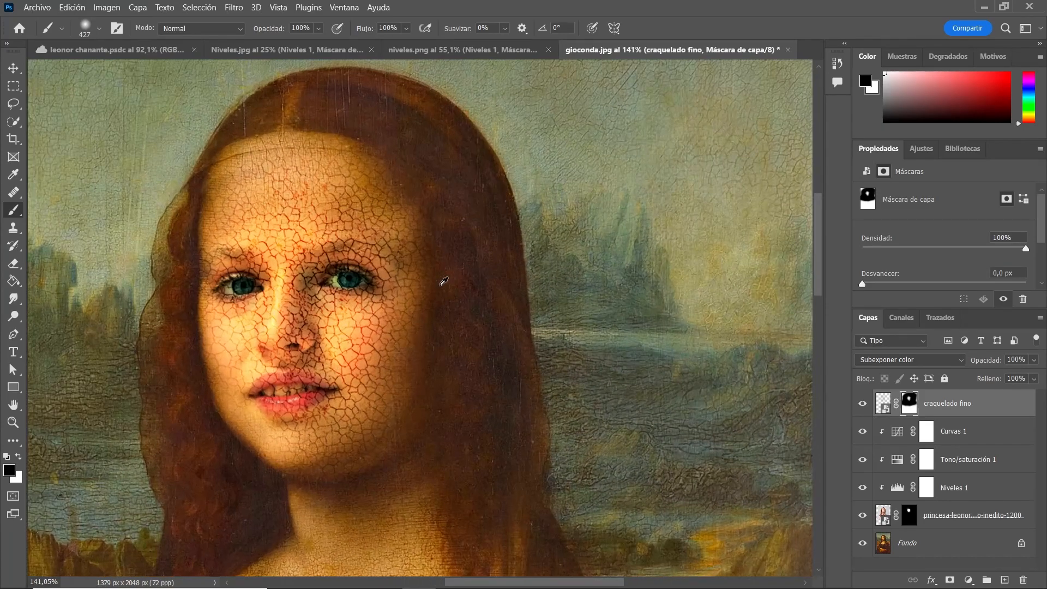
Lower the craquelado fino layer's opacity to 34% and touch up its mask with white on the face
drag(1035, 364, 998, 378)
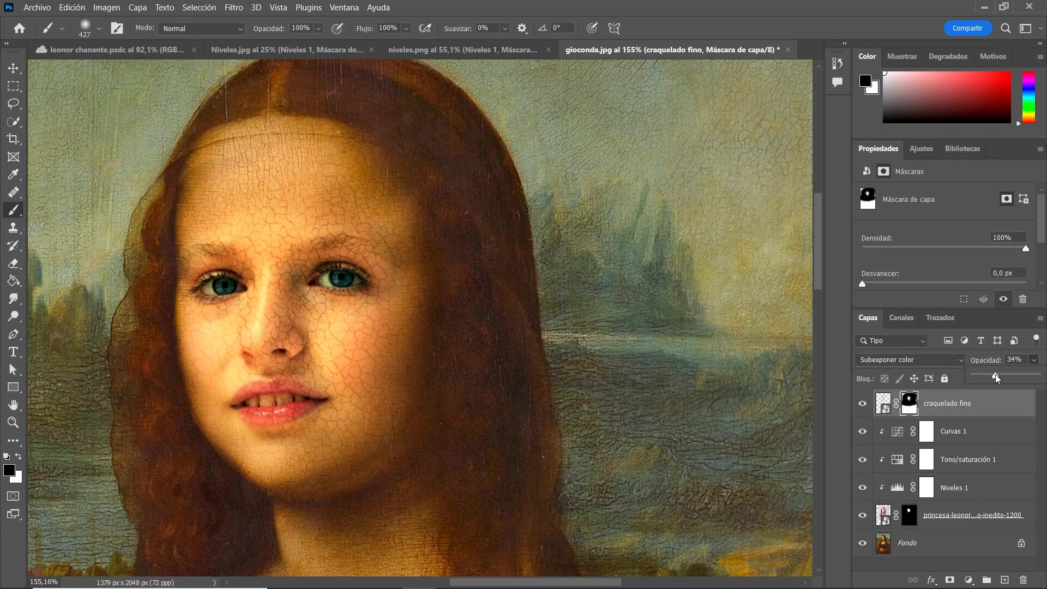
scroll(442, 327, down, 4)
scroll(404, 363, up, 4)
scroll(404, 363, up, 3)
key(x)
mouse_move(476, 345)
mouse_down()
mouse_move(382, 357)
mouse_move(406, 338)
mouse_up()
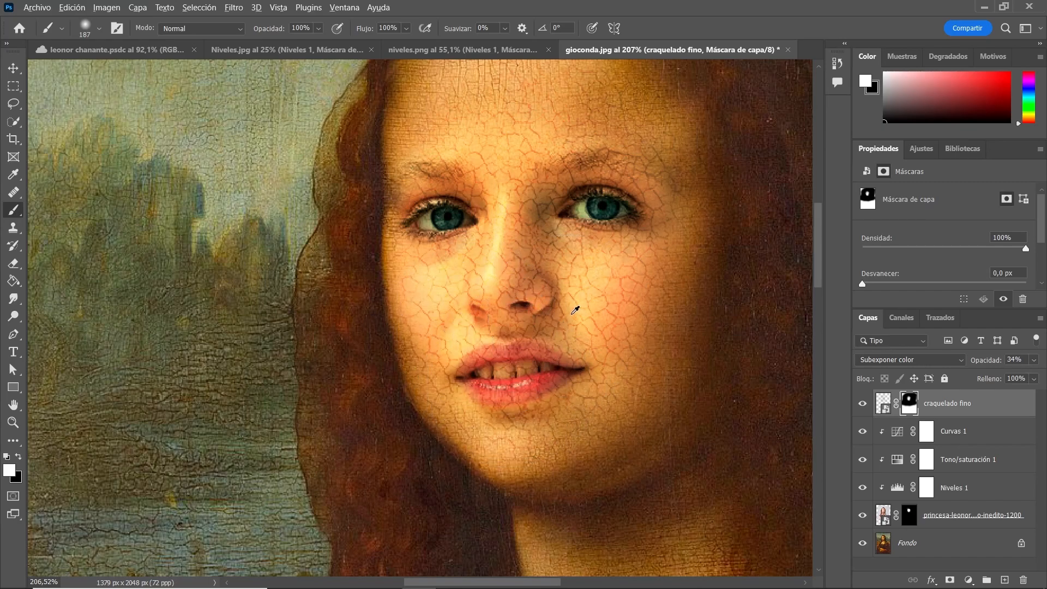
Set the craquelado fino layer's opacity to 25%
scroll(575, 309, down, 2)
click(1034, 361)
drag(994, 376, 991, 378)
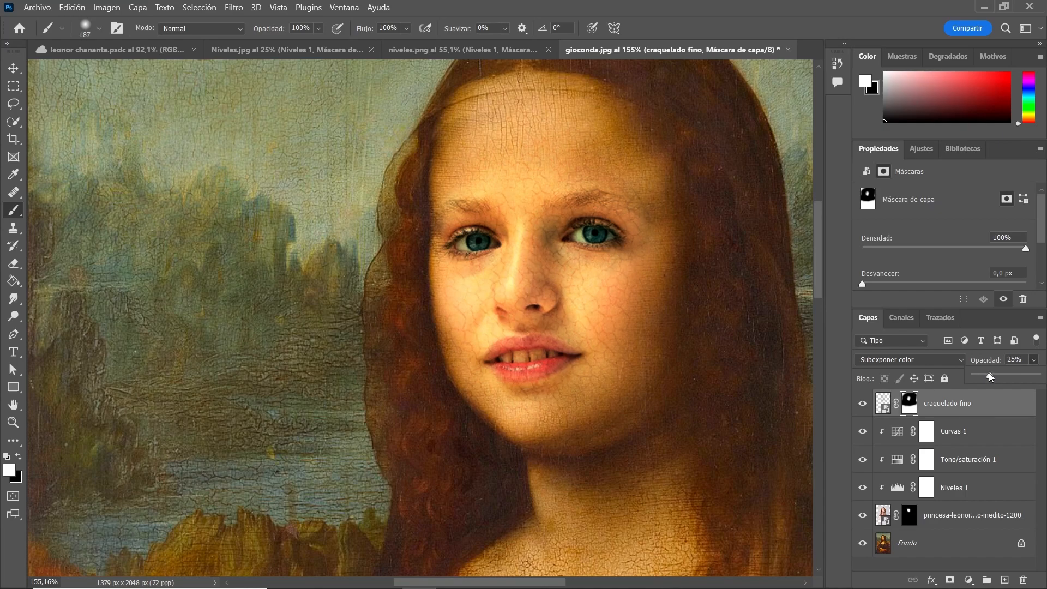
scroll(668, 330, down, 4)
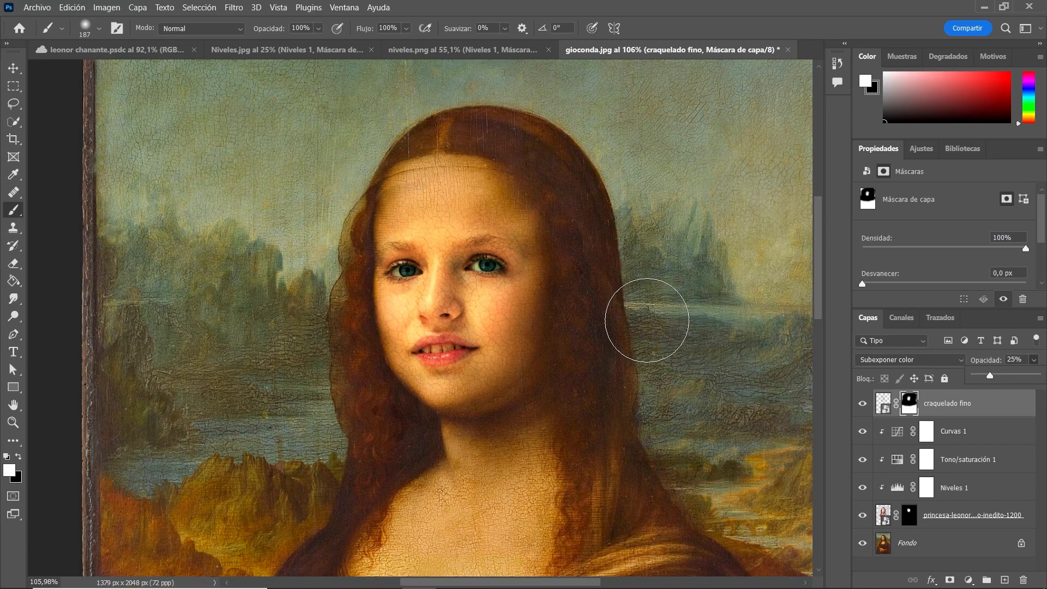
Add a Photo Filter adjustment layer above Curvas 1
click(971, 404)
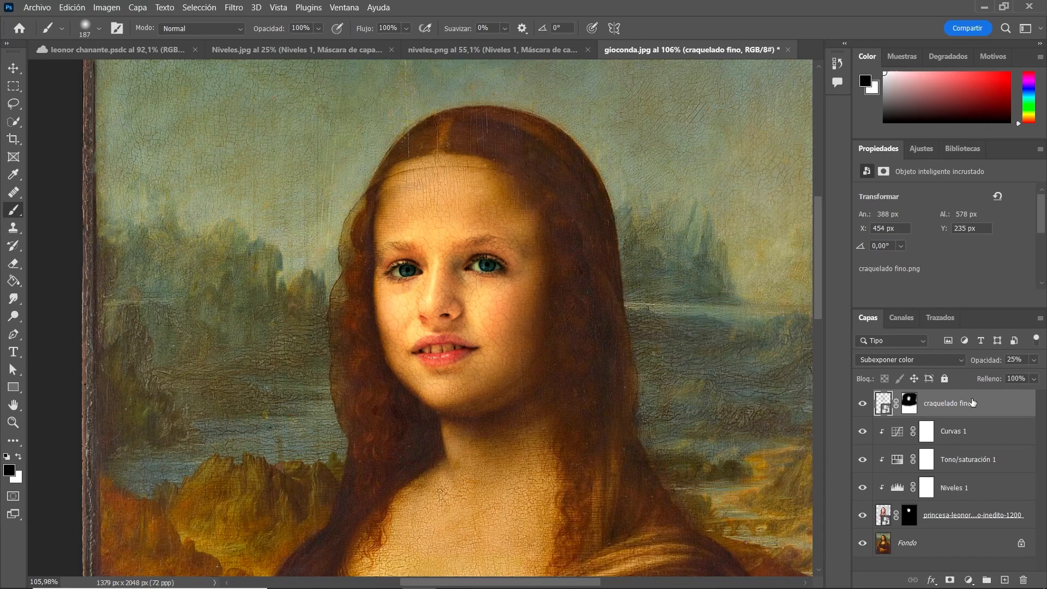
click(983, 432)
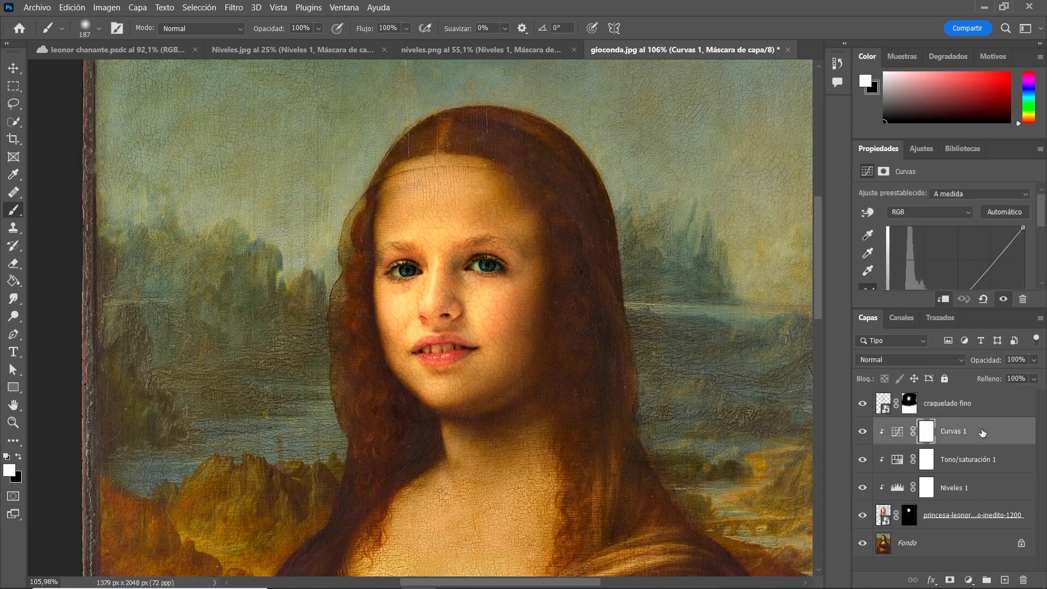
click(968, 580)
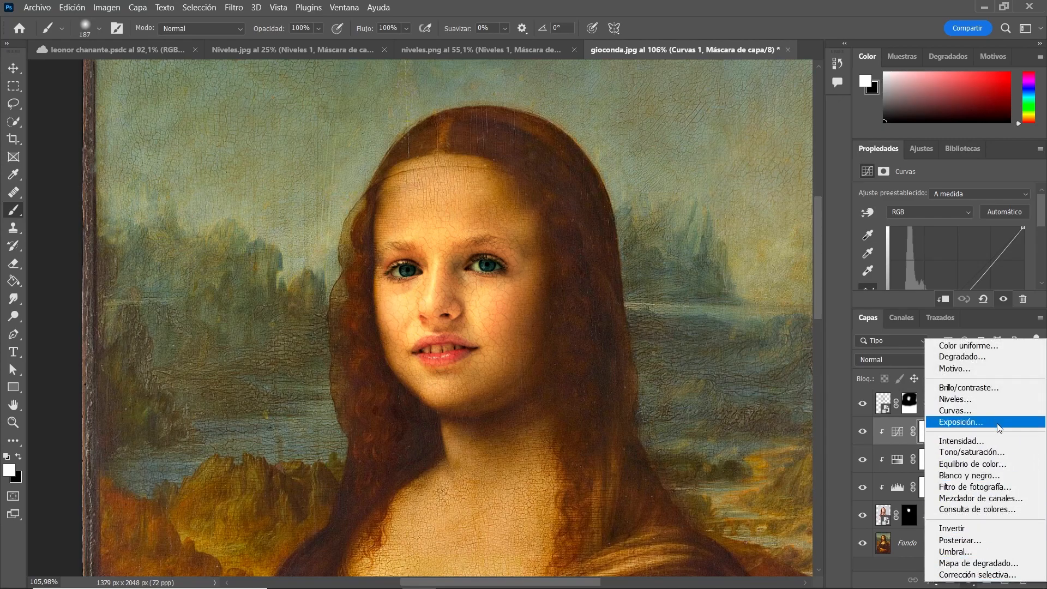
click(1000, 489)
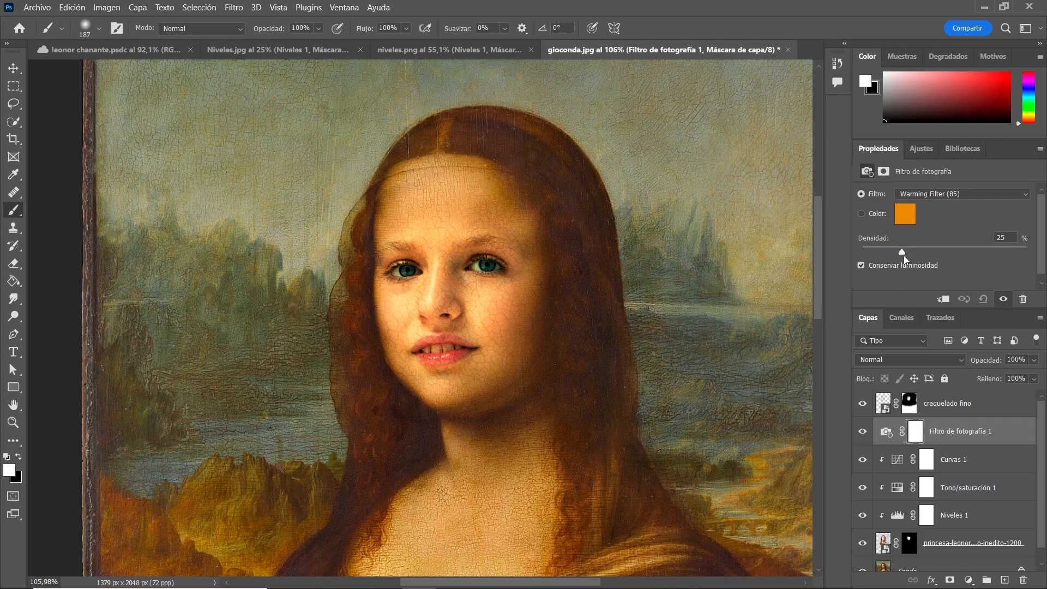
Look over the Photo Filter's presets and custom color option, keeping Warming Filter (85)
click(937, 194)
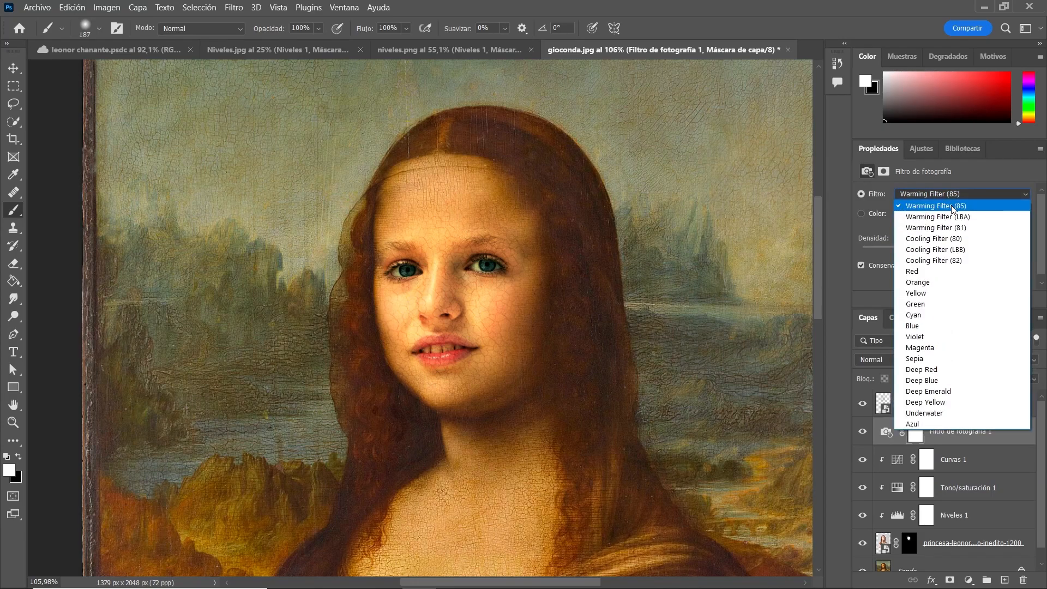
click(953, 207)
click(862, 214)
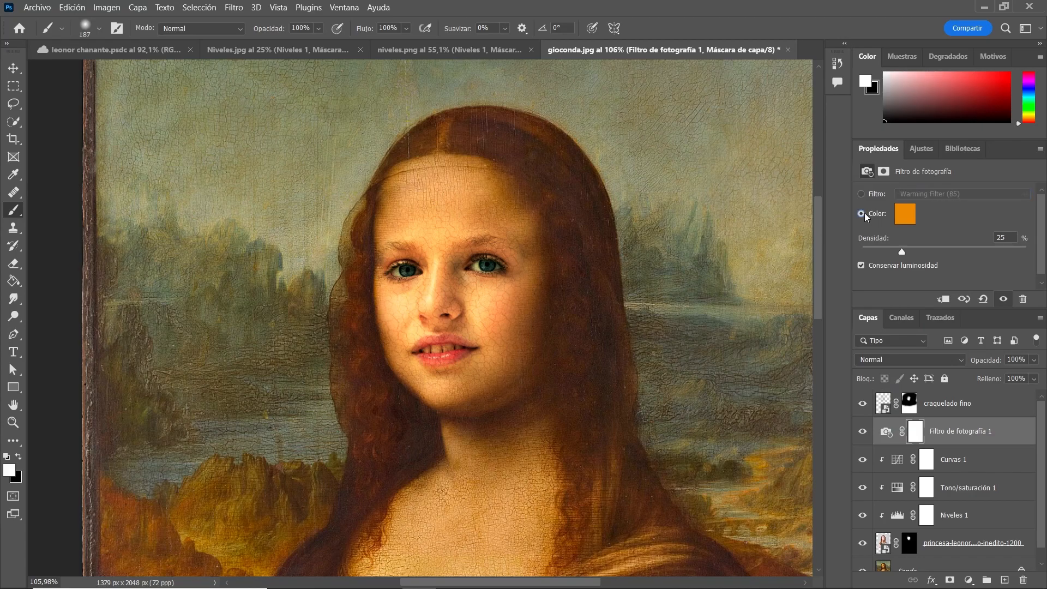
click(905, 214)
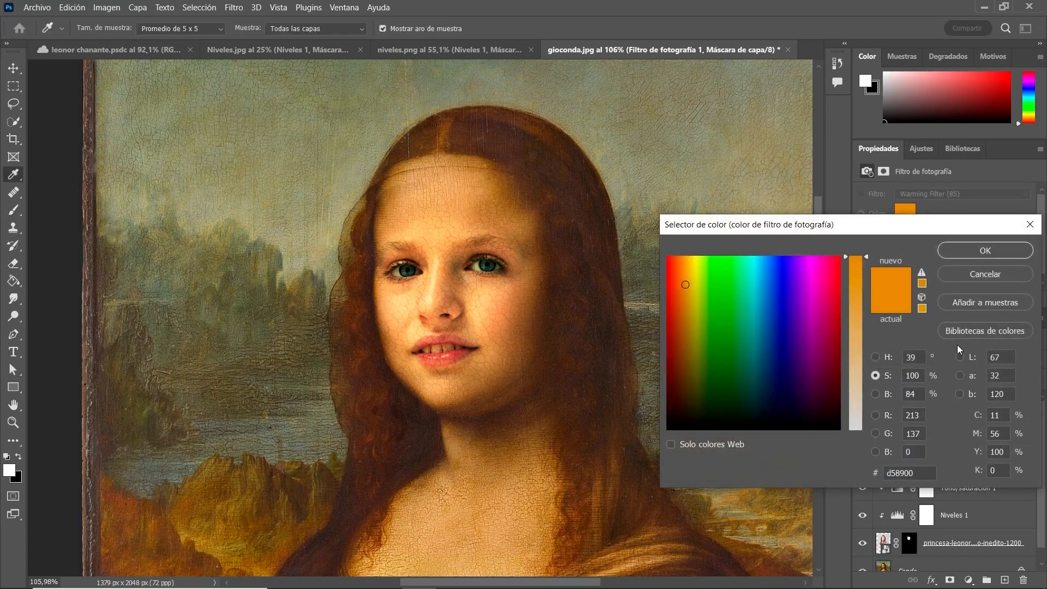
click(980, 271)
click(860, 194)
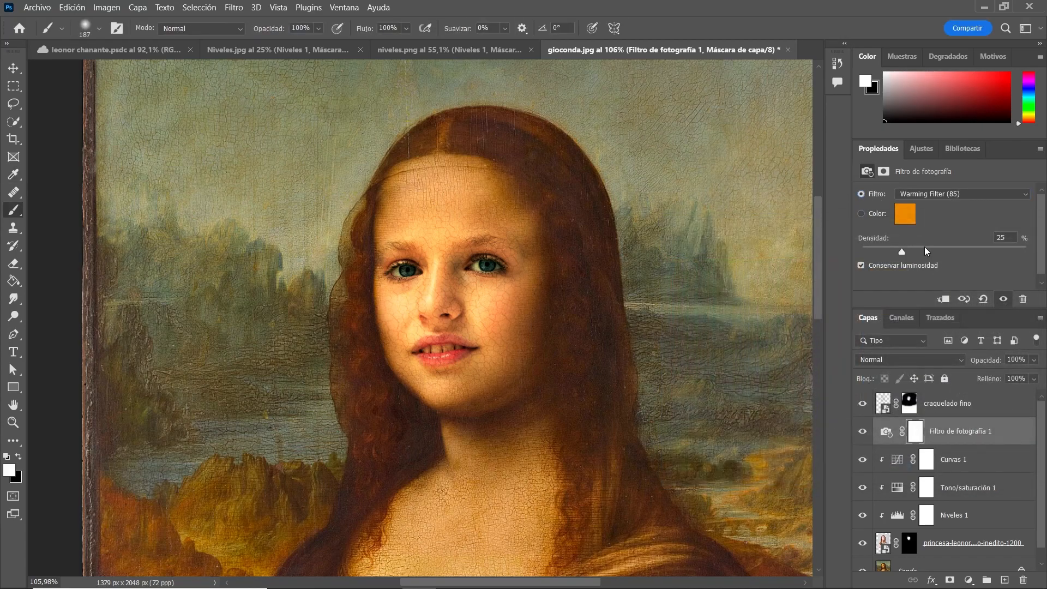
Move the Photo Filter layer above craquelado fino and try stronger densities on the whole painting
drag(903, 252, 1038, 254)
drag(884, 432, 884, 396)
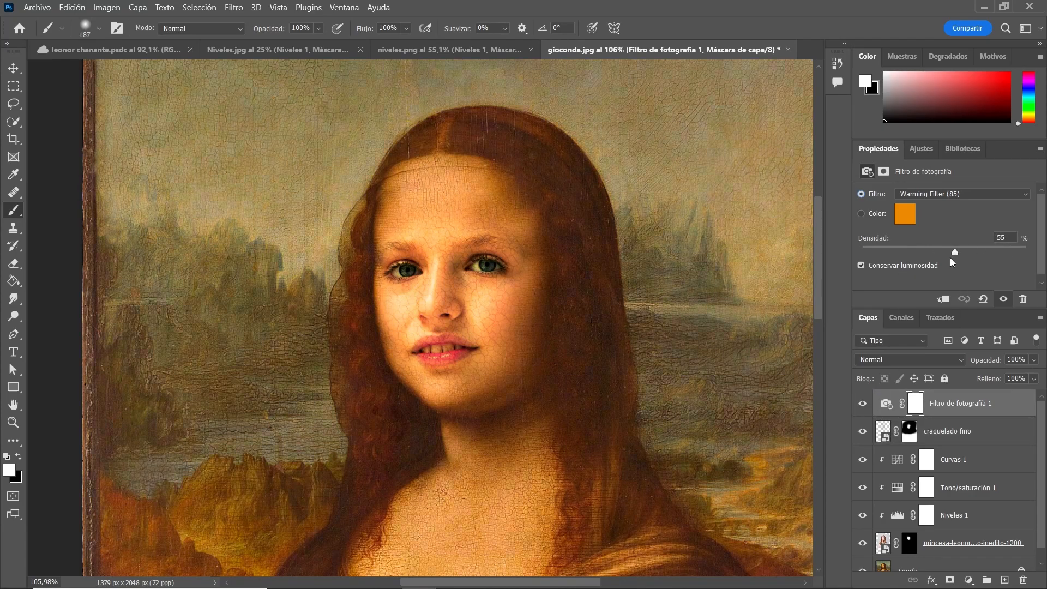
click(974, 260)
scroll(526, 327, down, 3)
click(863, 406)
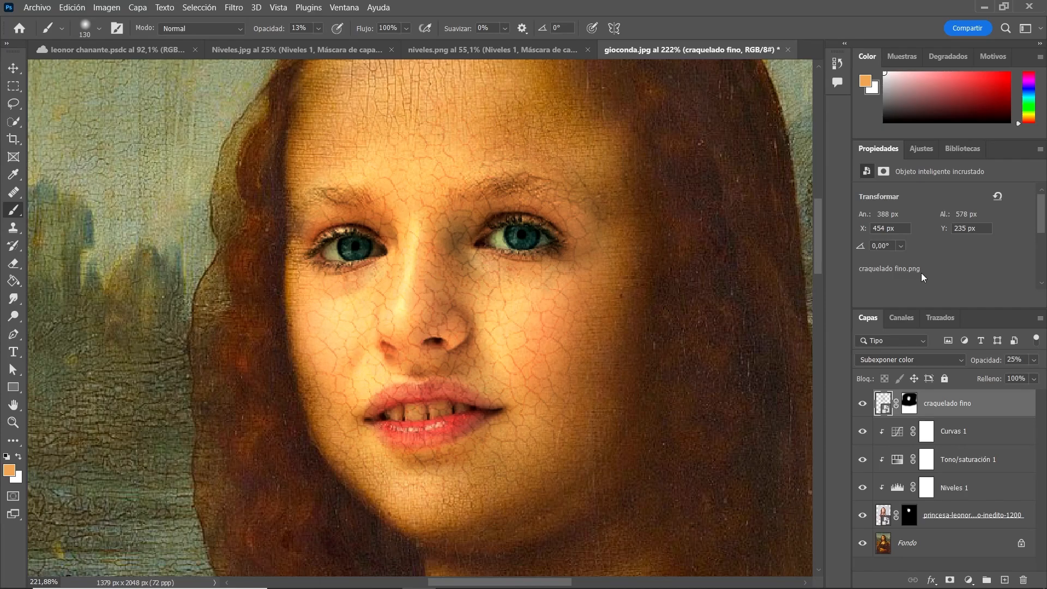
Create a new empty layer above Curvas 1 and sample an orange skin tone from the forehead
scroll(458, 141, up, 2)
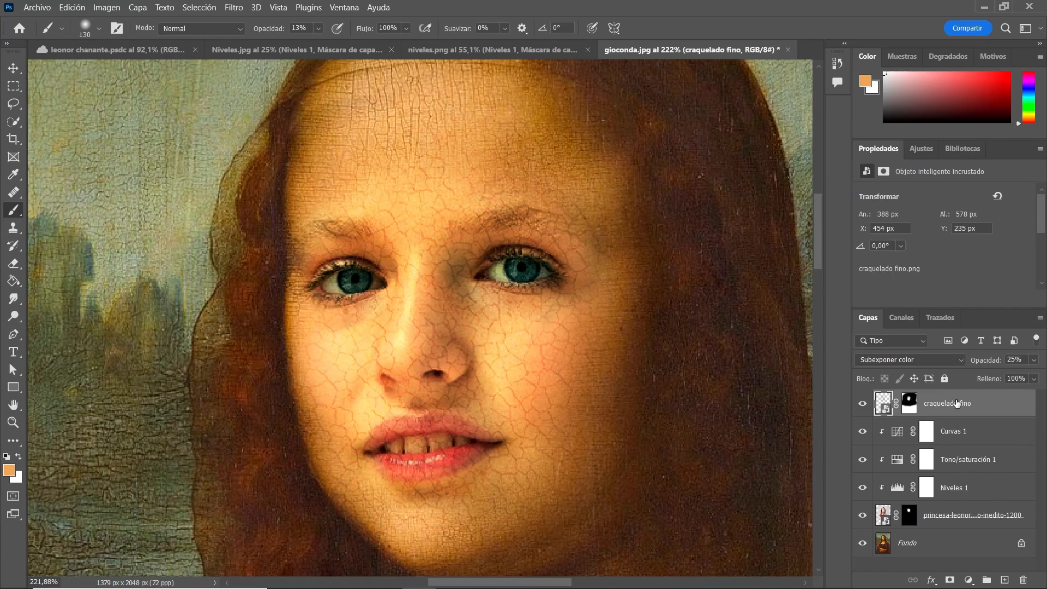
click(949, 435)
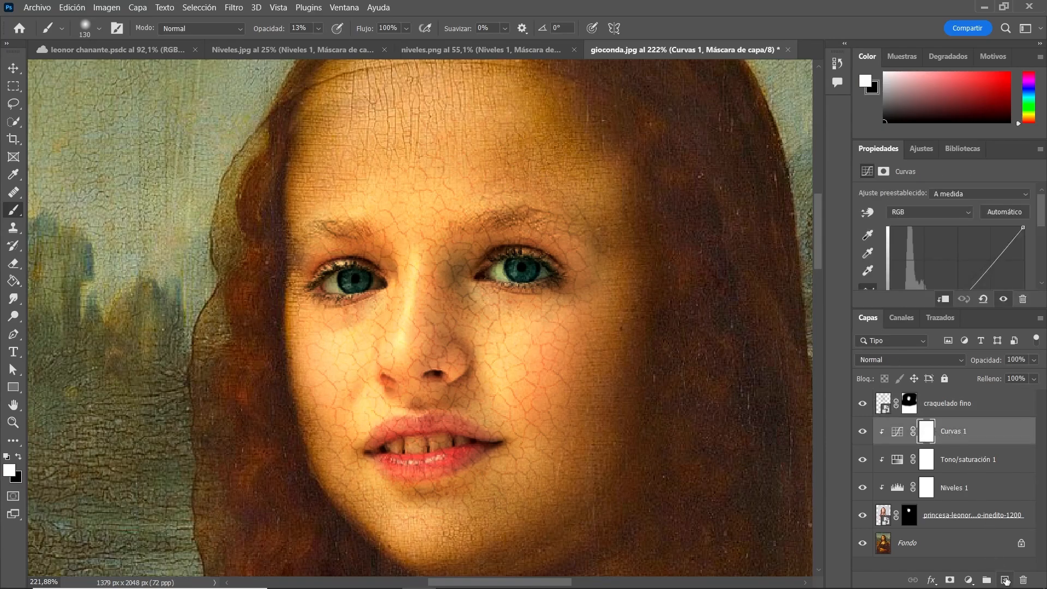
click(1005, 579)
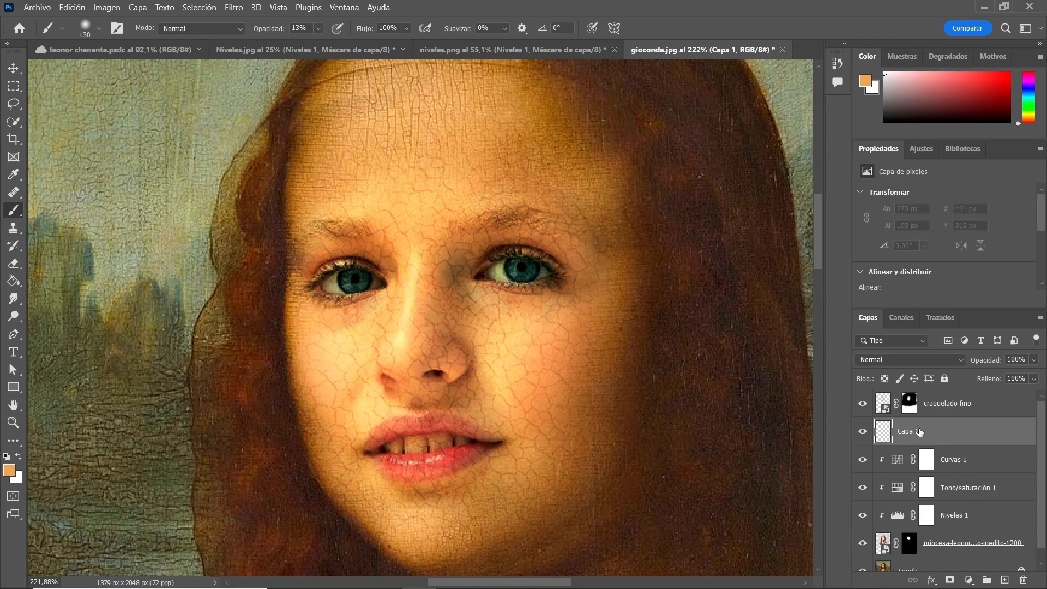
click(10, 176)
click(449, 149)
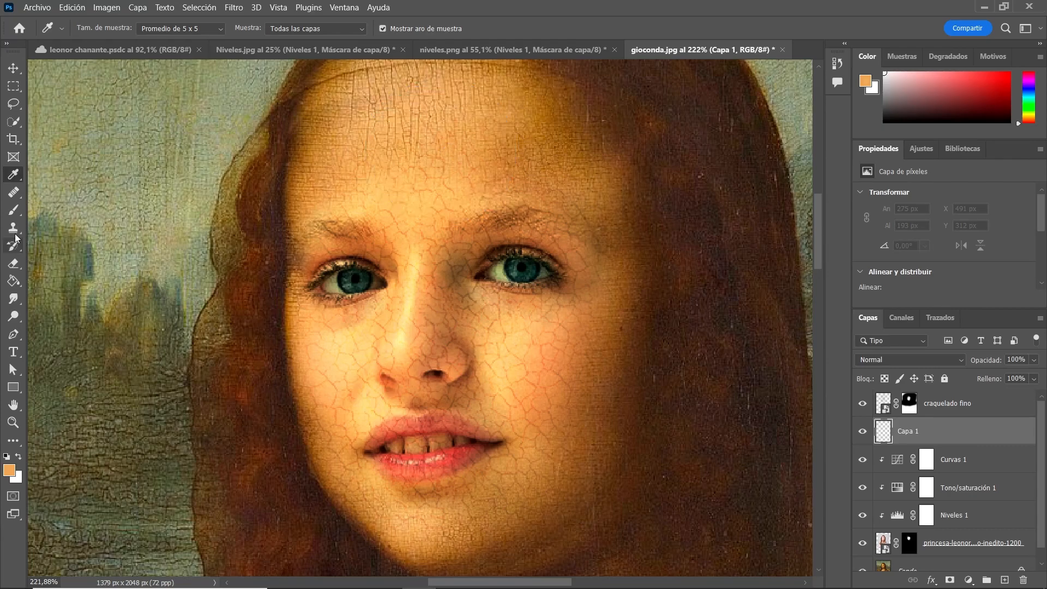
Try painting the sampled skin tone over the face at 100% brush opacity with the layer's blend mode set to Color
click(14, 211)
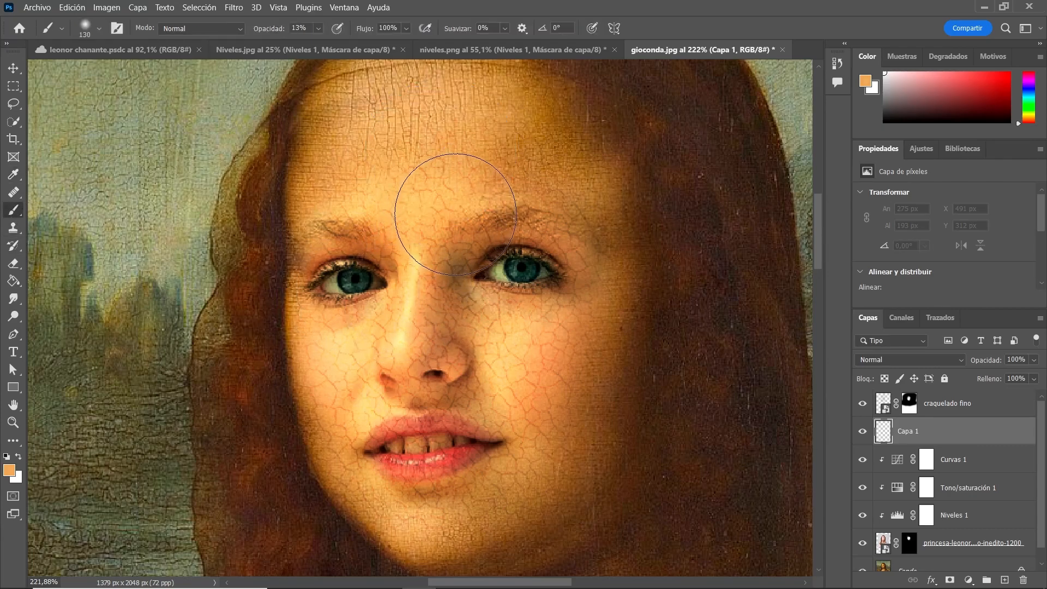
click(317, 29)
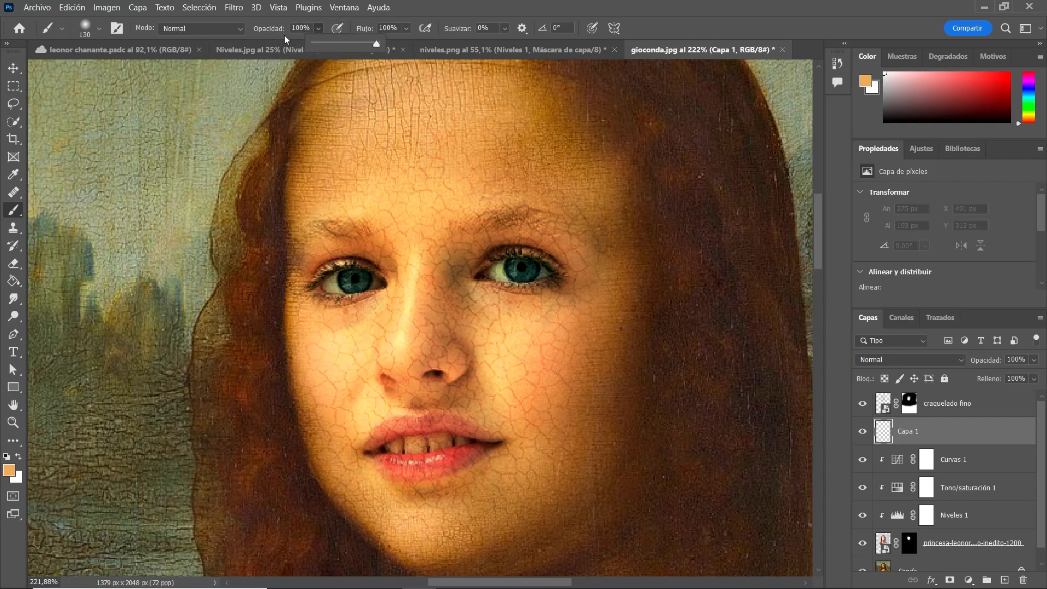
mouse_move(420, 233)
mouse_down()
mouse_move(526, 221)
mouse_move(516, 290)
mouse_move(486, 367)
mouse_up()
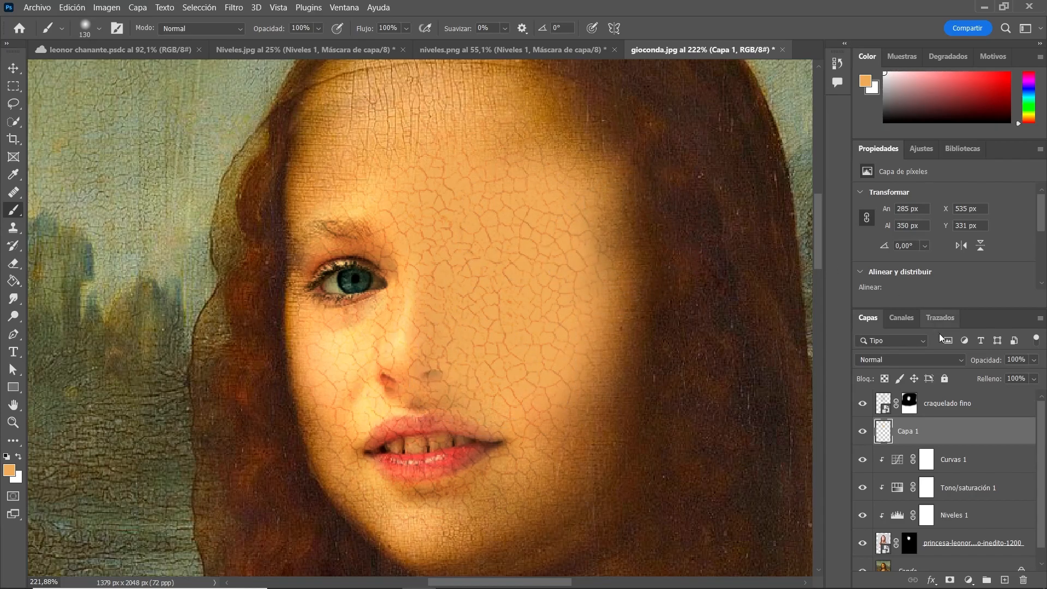
click(937, 360)
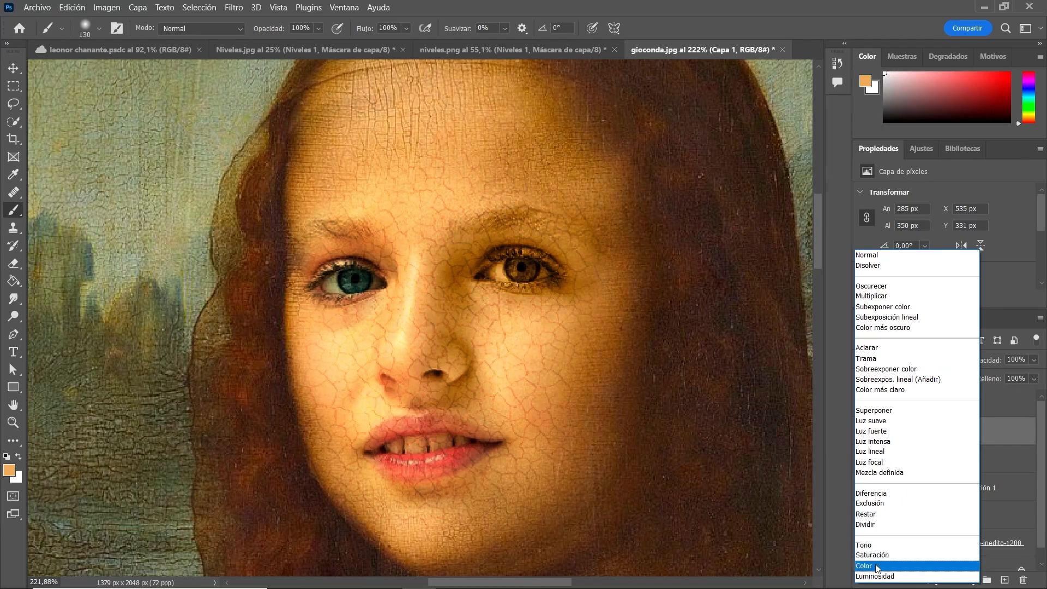
click(876, 567)
mouse_move(472, 406)
mouse_down()
mouse_move(364, 224)
mouse_move(346, 297)
mouse_move(419, 473)
mouse_move(512, 177)
mouse_up()
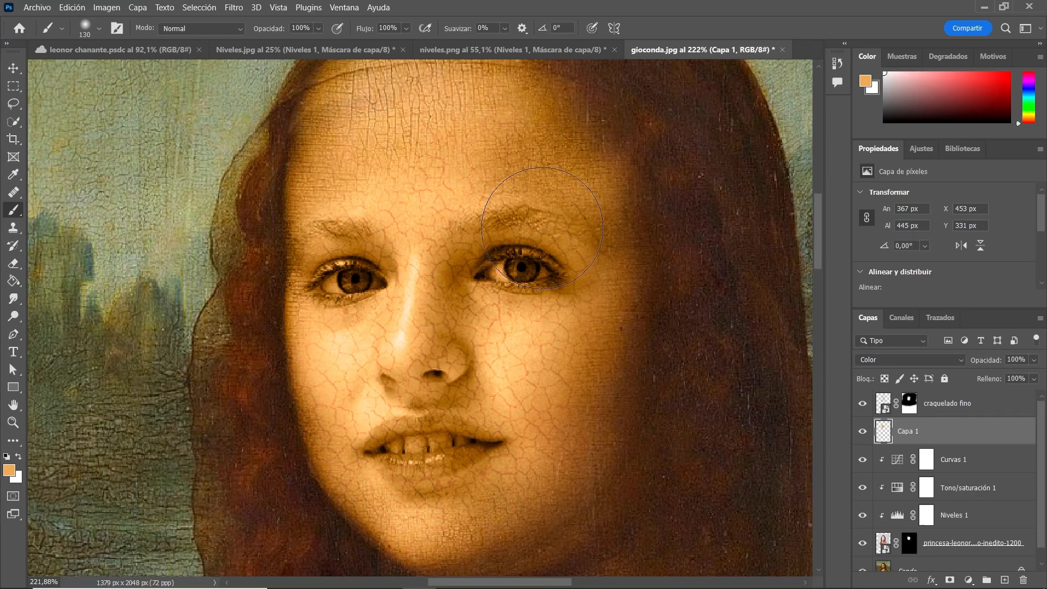
Undo the full-opacity skin tone strokes and the Color blend mode change
key(ctrl+z)
key(ctrl+z)
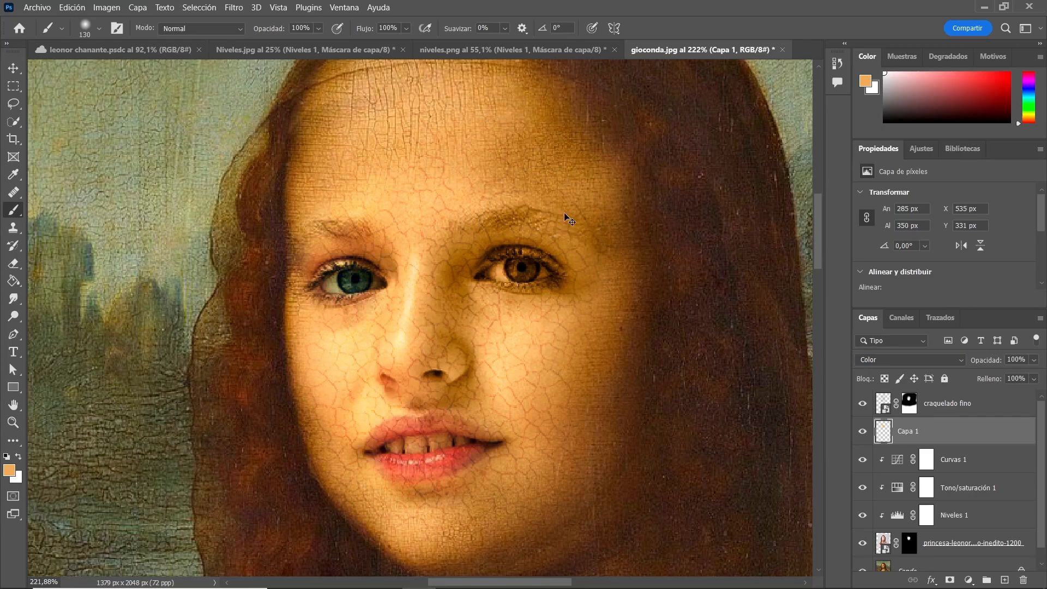
key(ctrl+z)
key(ctrl+z)
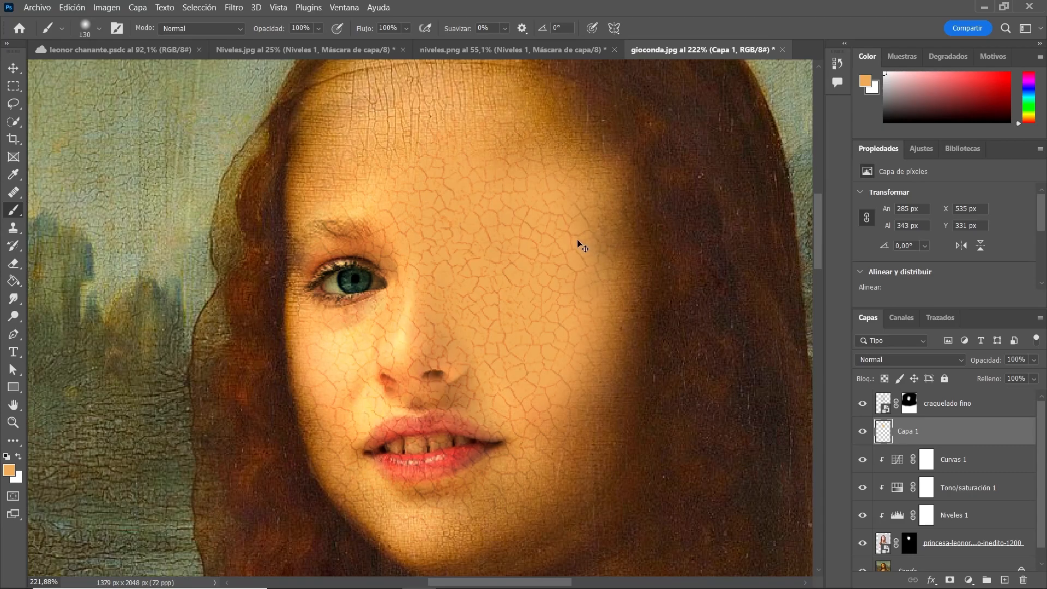
Set the brush opacity to 16% and Capa 1's blend mode to Color
click(323, 29)
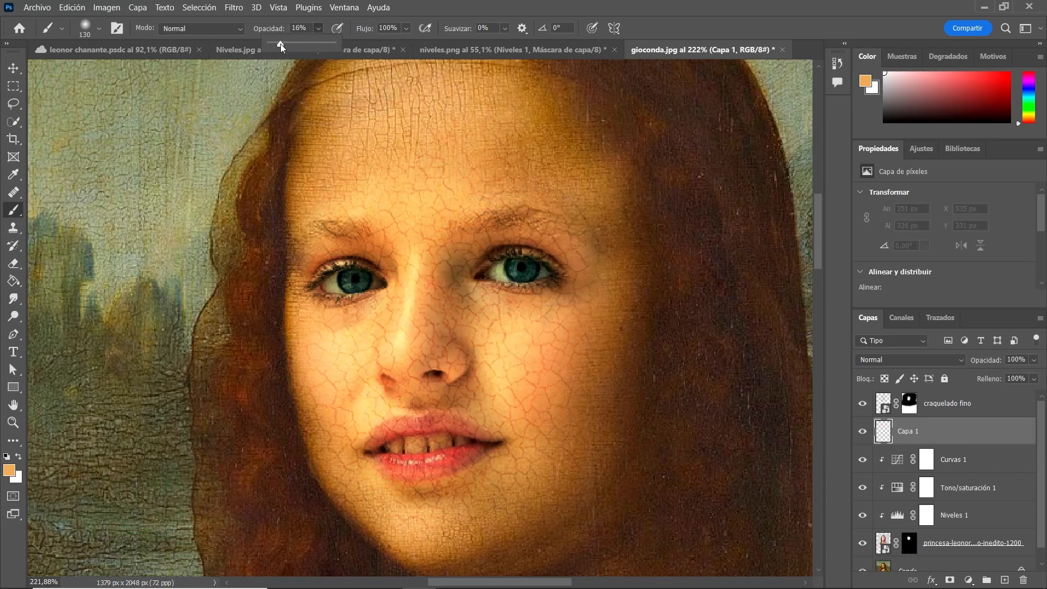
click(887, 361)
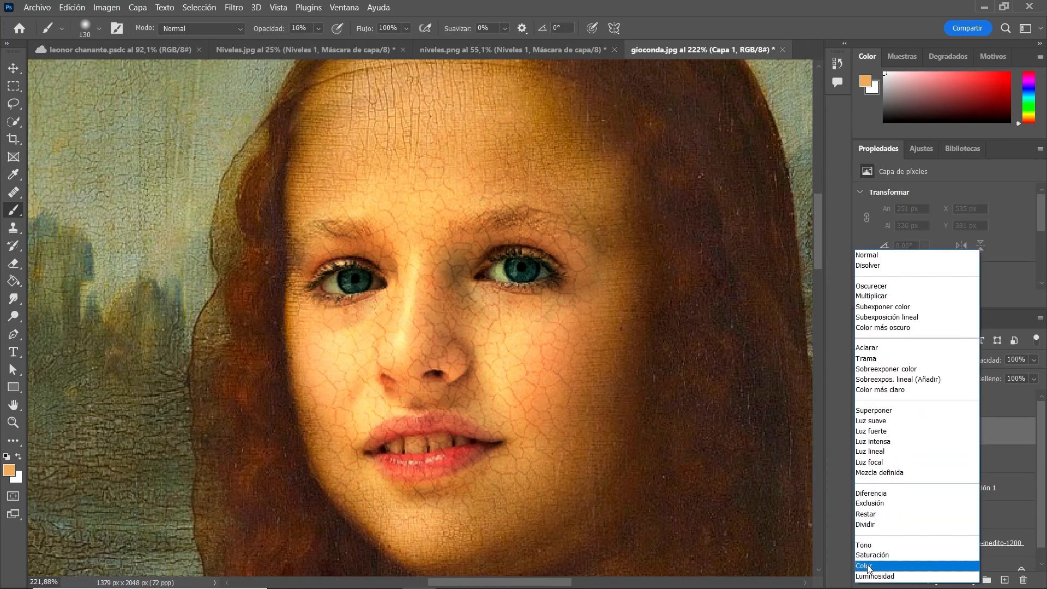
click(869, 569)
Paint the sampled skin tone softly over the forehead and both cheeks on Capa 1
mouse_move(440, 147)
mouse_down()
mouse_move(479, 131)
mouse_move(474, 155)
mouse_move(483, 153)
mouse_move(413, 165)
mouse_up()
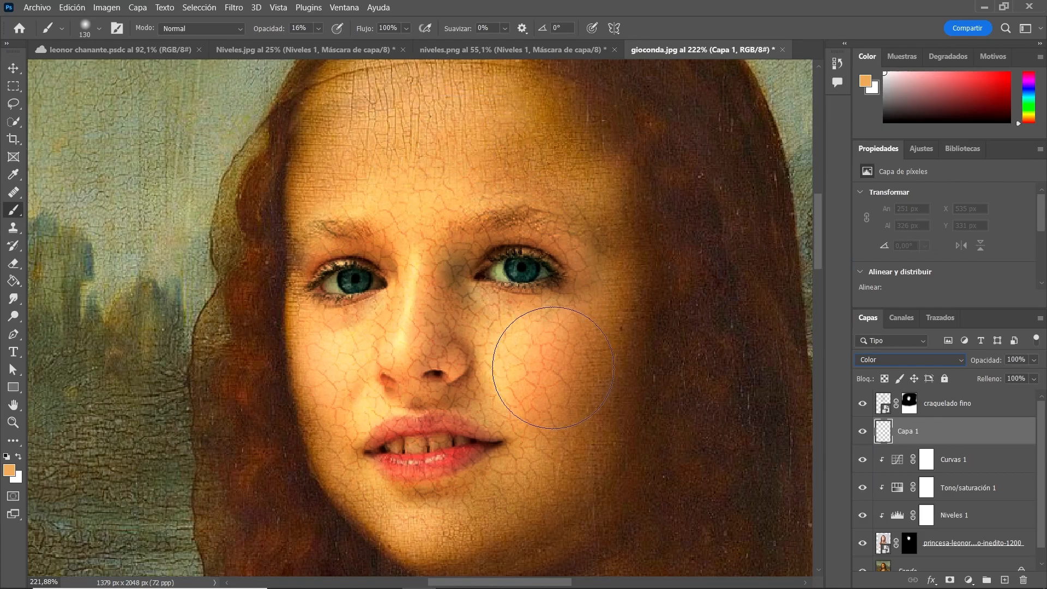
mouse_move(533, 357)
mouse_down()
mouse_move(563, 415)
mouse_move(537, 350)
mouse_move(538, 421)
mouse_up()
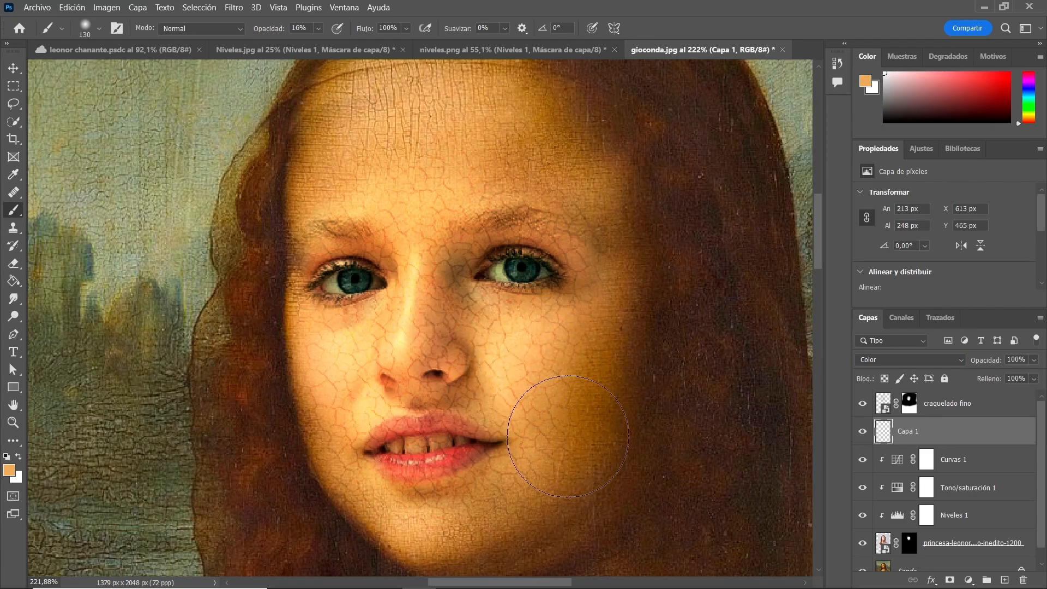
mouse_move(361, 361)
mouse_down()
mouse_move(418, 305)
mouse_move(407, 382)
mouse_up()
mouse_move(356, 133)
mouse_down()
mouse_move(345, 153)
mouse_move(455, 160)
mouse_move(460, 169)
mouse_move(351, 173)
mouse_move(427, 187)
mouse_up()
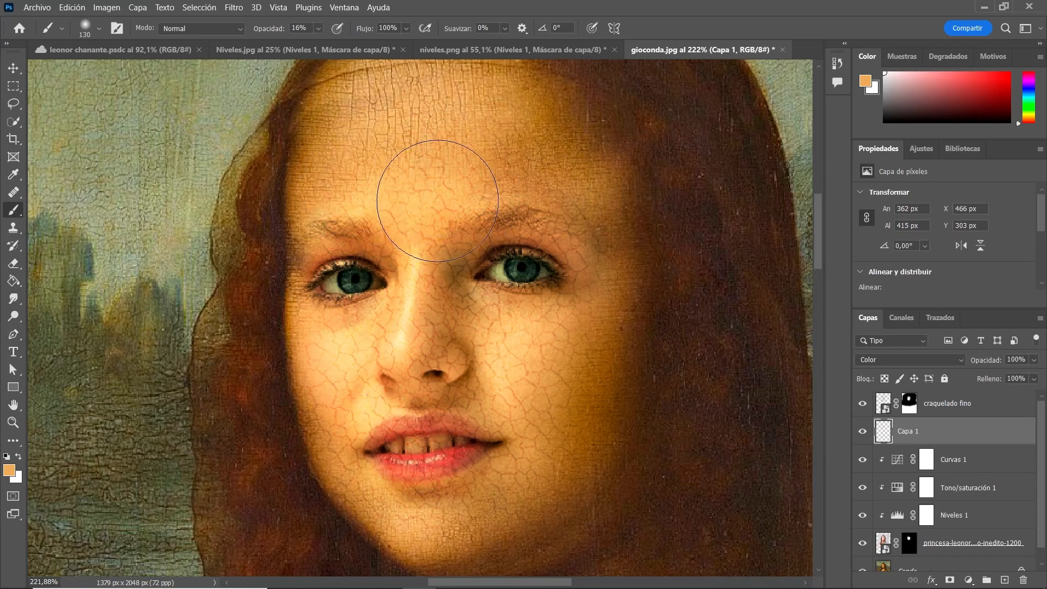
Erase the skin tone tint from both eyes and the lips on Capa 1
drag(542, 275, 603, 266)
drag(377, 273, 357, 276)
drag(395, 438, 504, 443)
drag(375, 458, 509, 446)
Review the tinted face, and inspect the finished montage in leonor chanante.psdc for comparison
scroll(537, 353, down, 7)
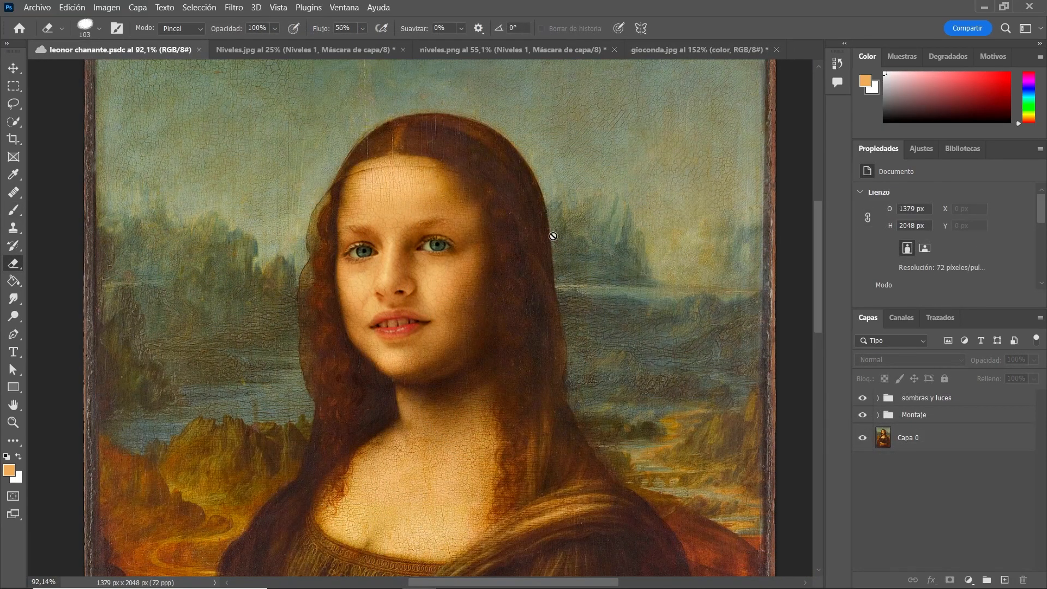
scroll(330, 238, up, 3)
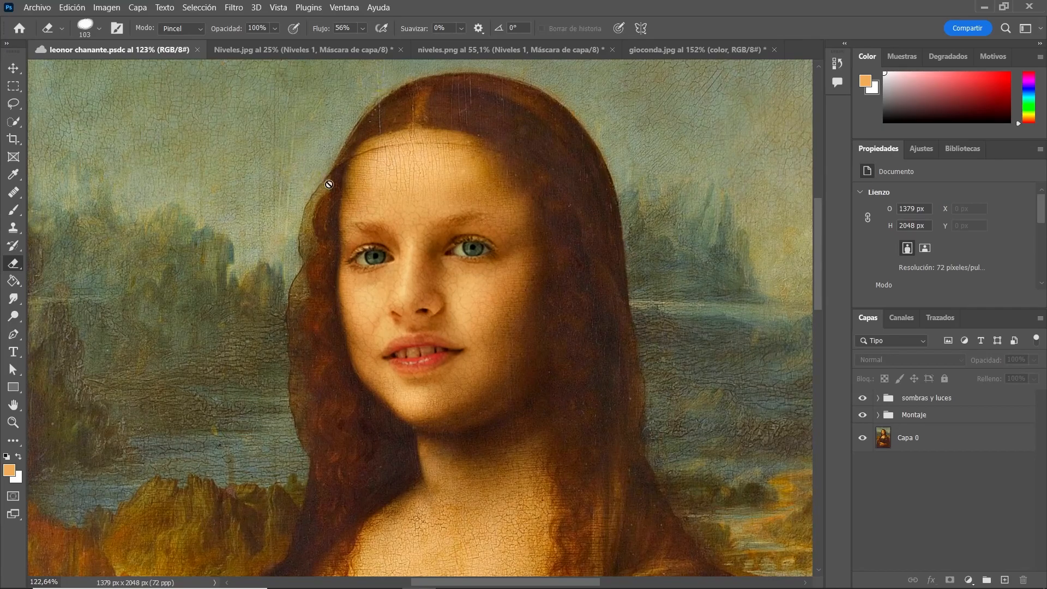